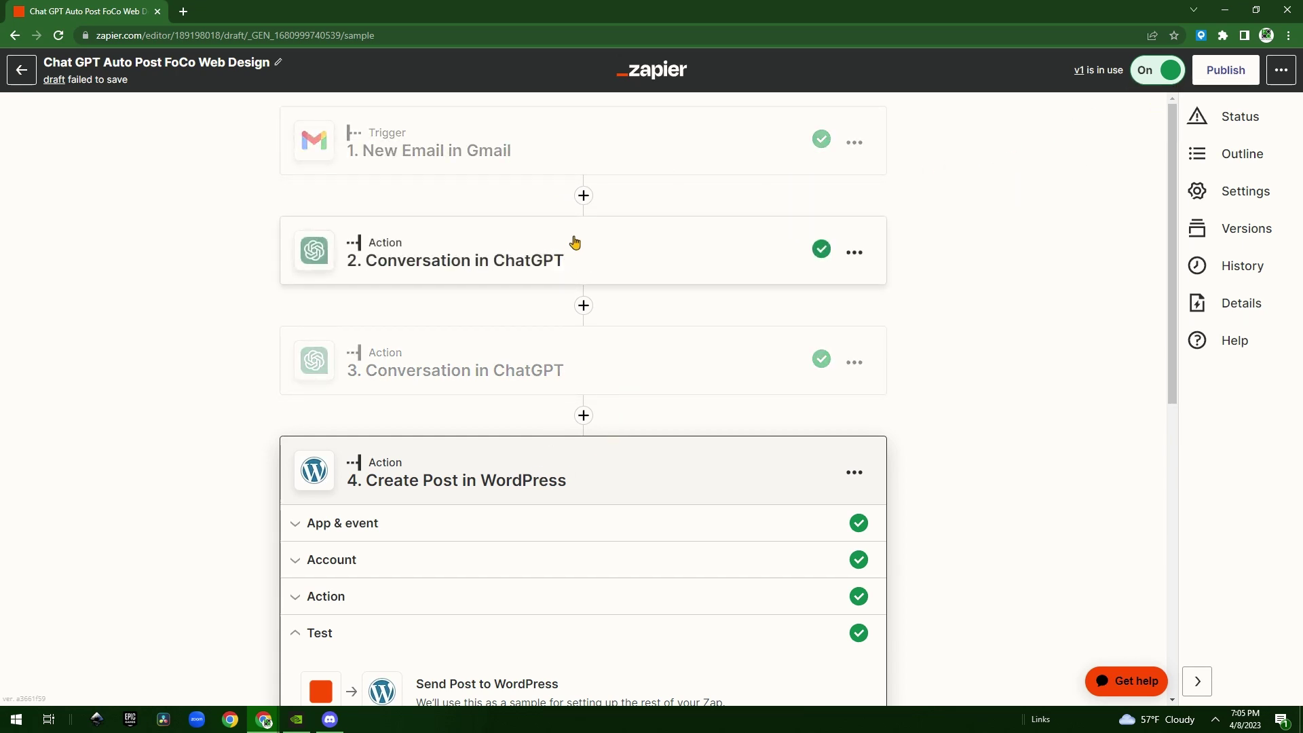
# Look over the Zap's four steps and expand the New Email in Gmail trigger to view its app and event.
pyautogui.scroll(-10, 638, 299)
pyautogui.scroll(10, 679, 360)
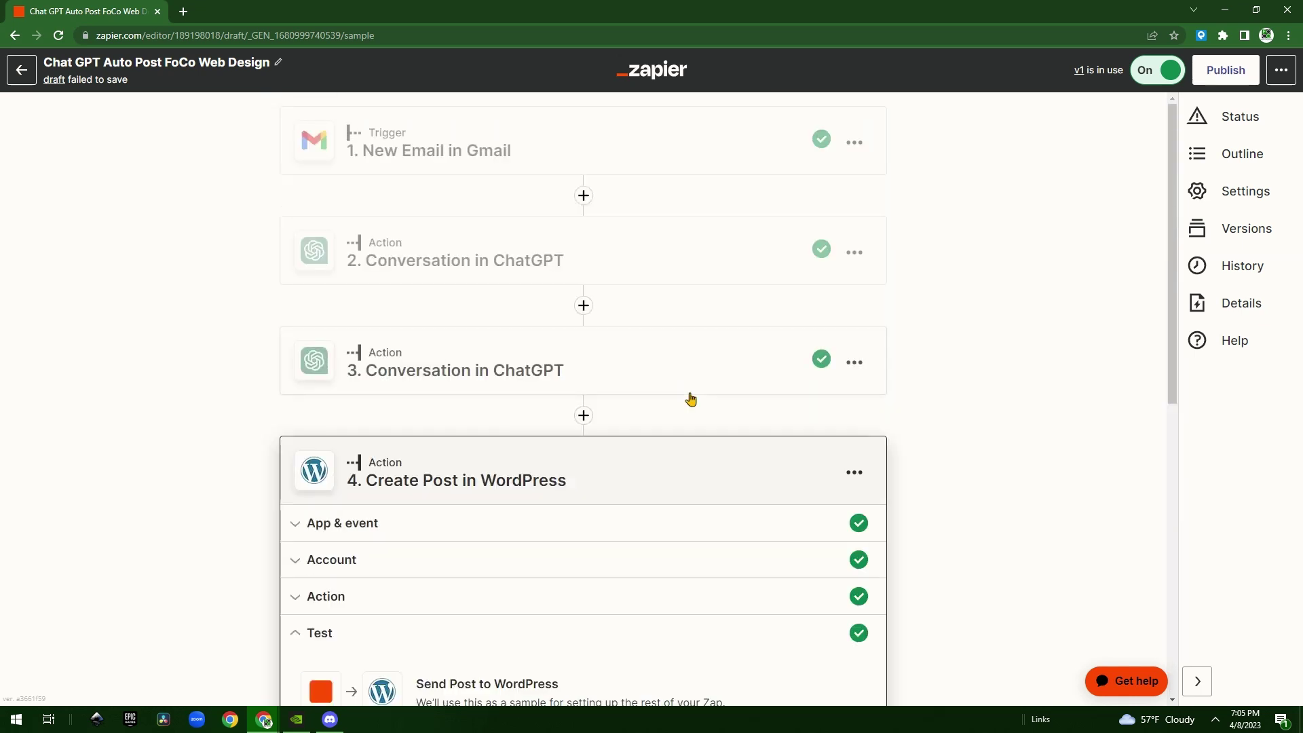
pyautogui.click(468, 148)
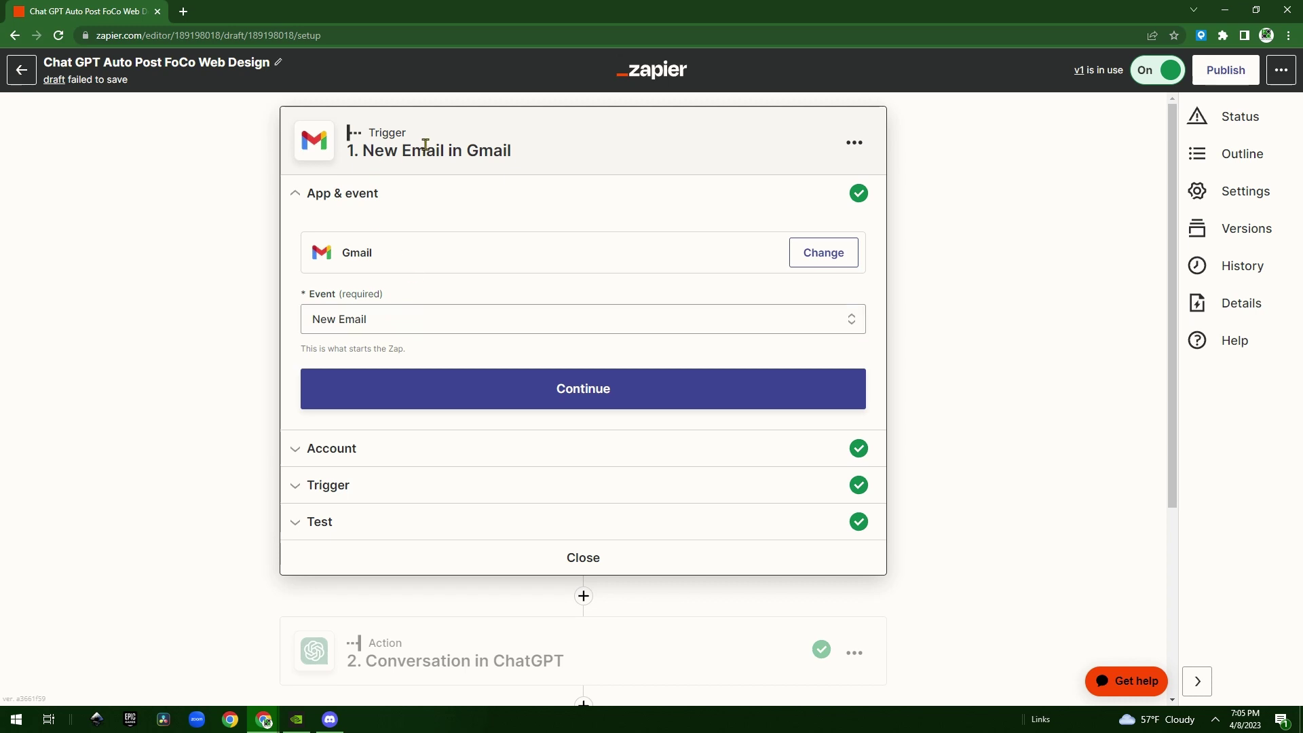
pyautogui.scroll(-4, 432, 308)
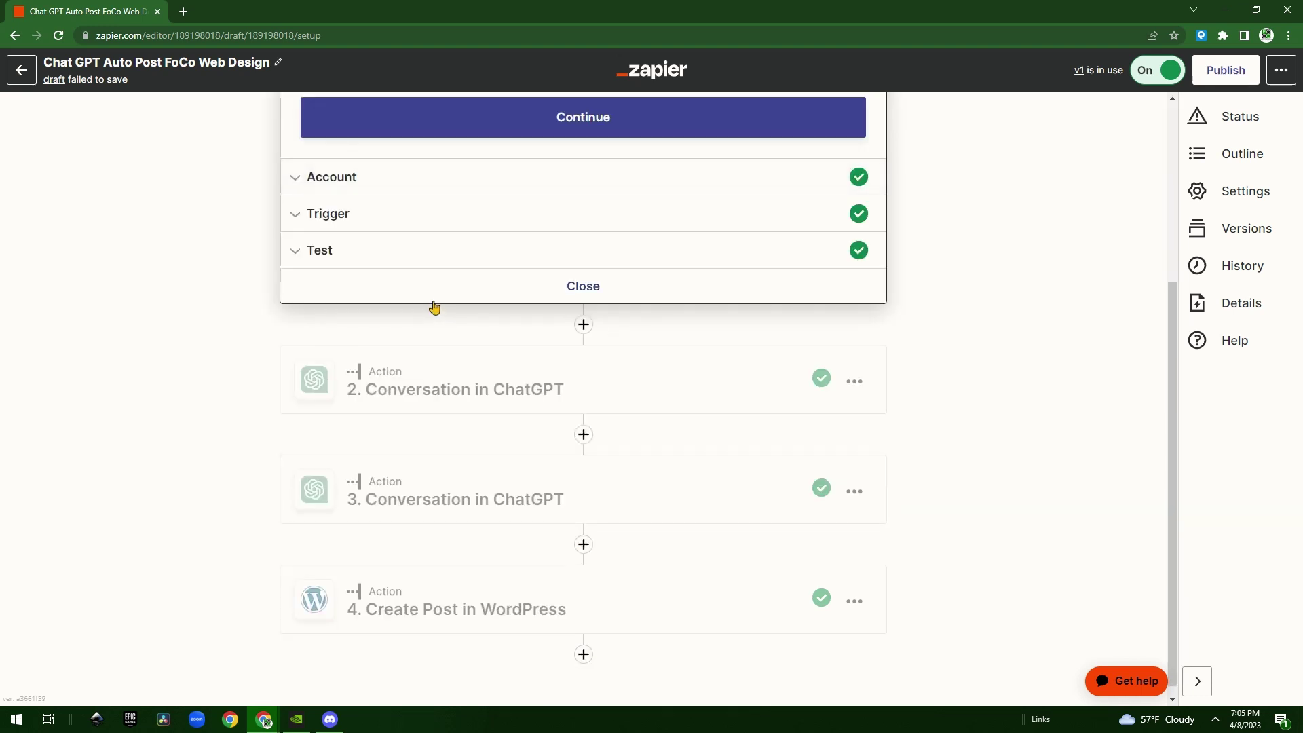
# Expand the first ChatGPT Conversation action, step 2 of the Zap, and check its options.
pyautogui.click(465, 371)
pyautogui.scroll(-4, 479, 262)
pyautogui.scroll(4, 478, 262)
pyautogui.scroll(-2, 474, 256)
pyautogui.scroll(2, 471, 276)
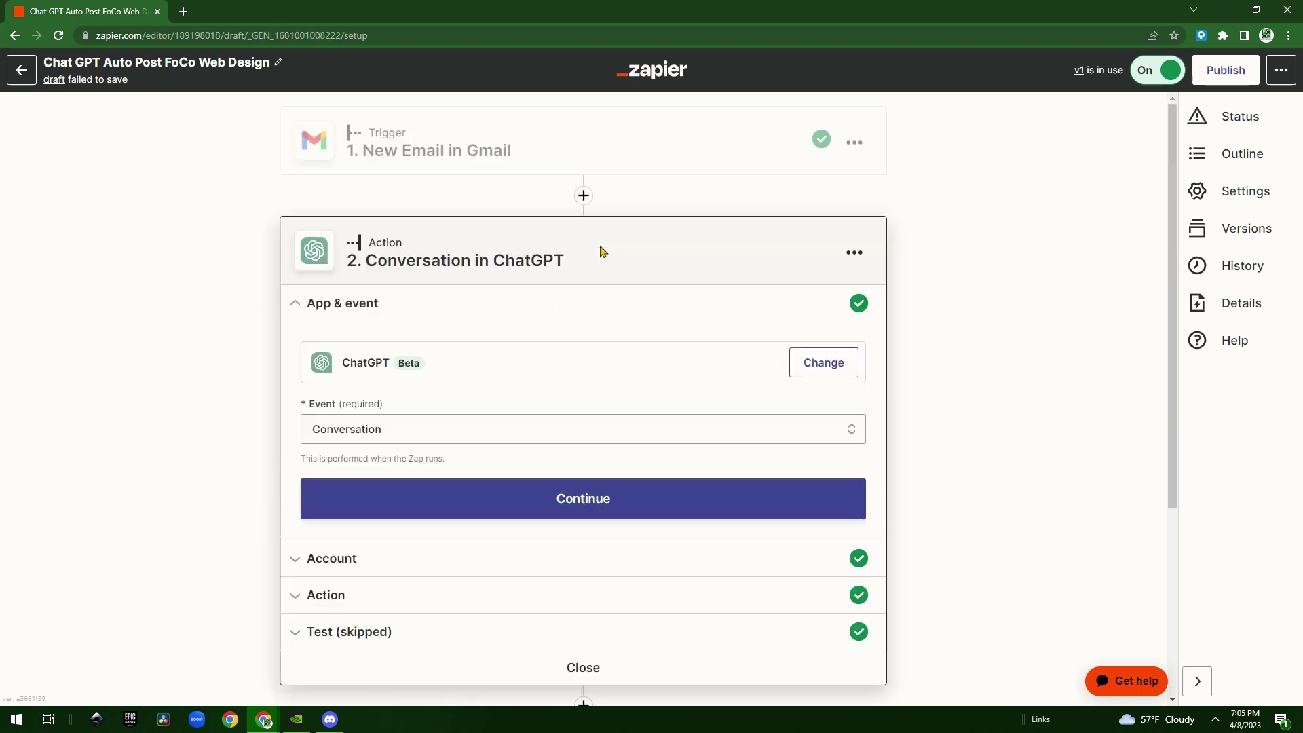
pyautogui.click(854, 253)
pyautogui.click(715, 242)
# Search the replacement apps for this action with the term gpt, and close the app picker.
pyautogui.click(795, 357)
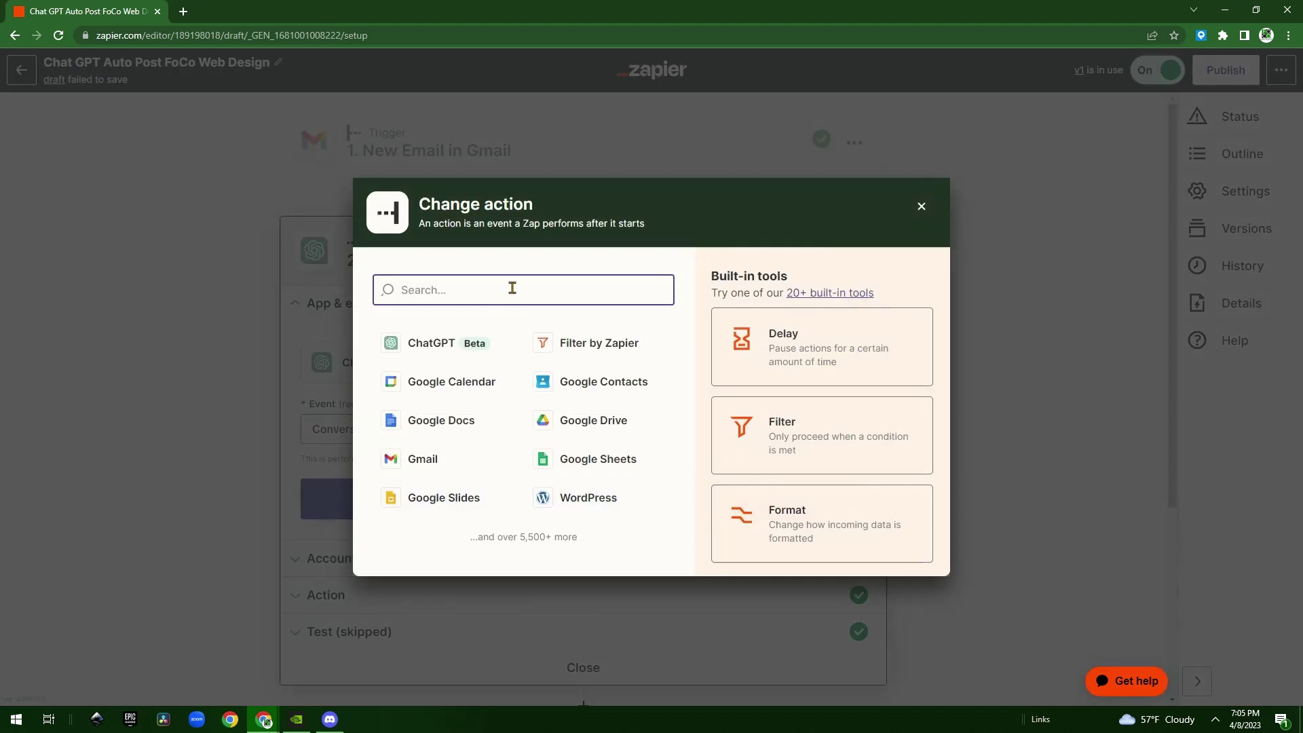
pyautogui.write('chat')
pyautogui.press('BackSpace')
pyautogui.press('BackSpace')
pyautogui.press('BackSpace')
pyautogui.press('BackSpace')
pyautogui.write('gpt')
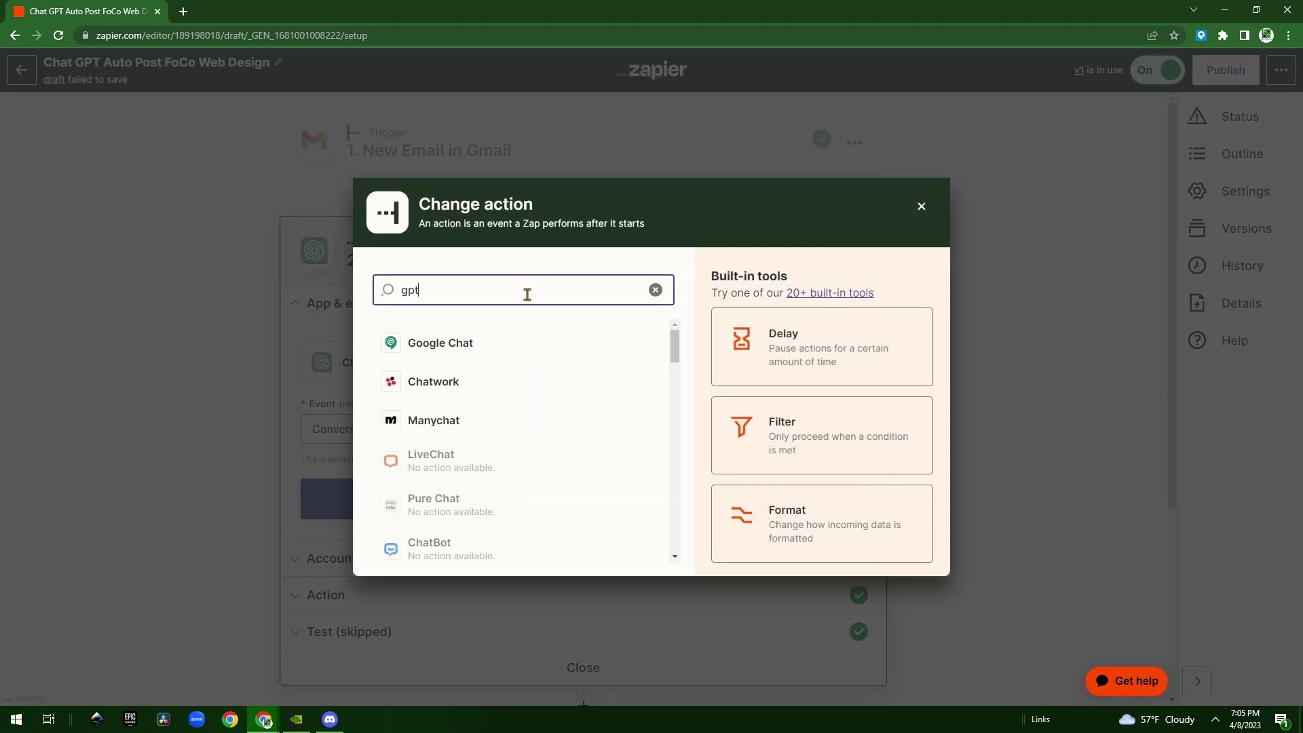
pyautogui.press('BackSpace')
pyautogui.press('BackSpace')
pyautogui.write('pt')
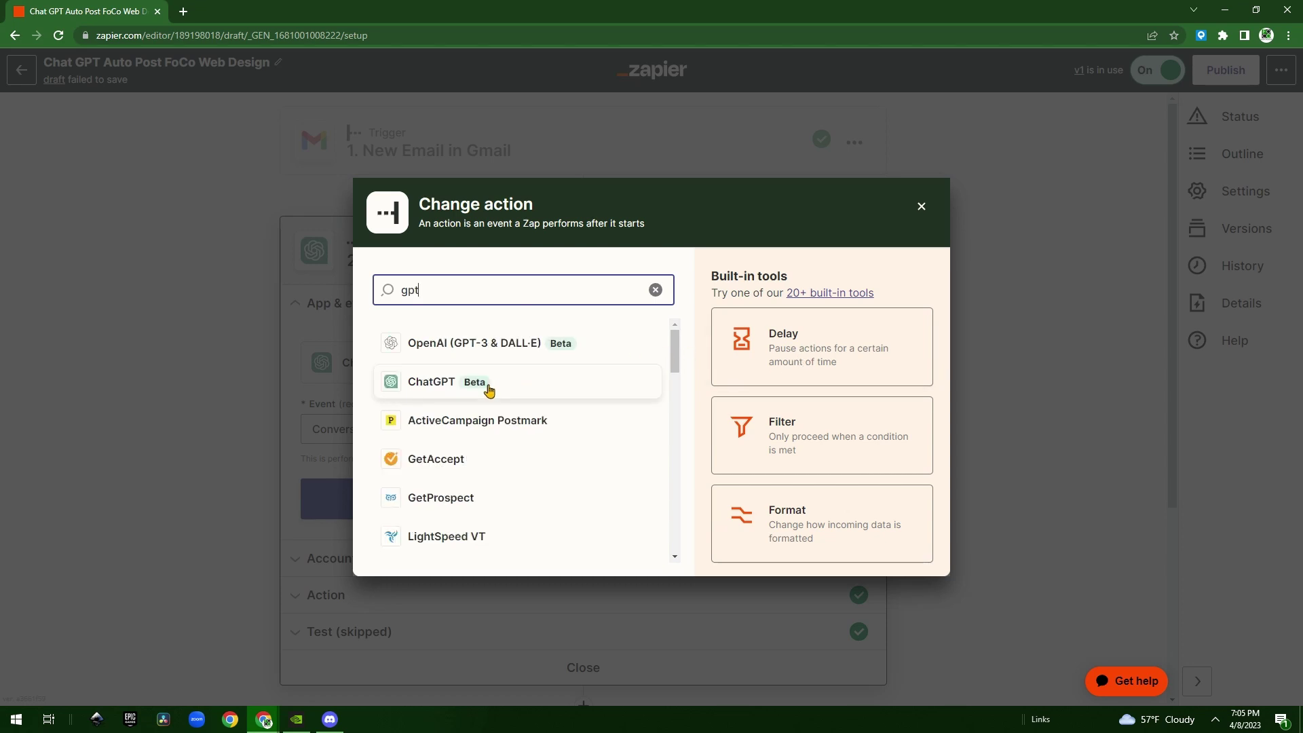
pyautogui.click(921, 207)
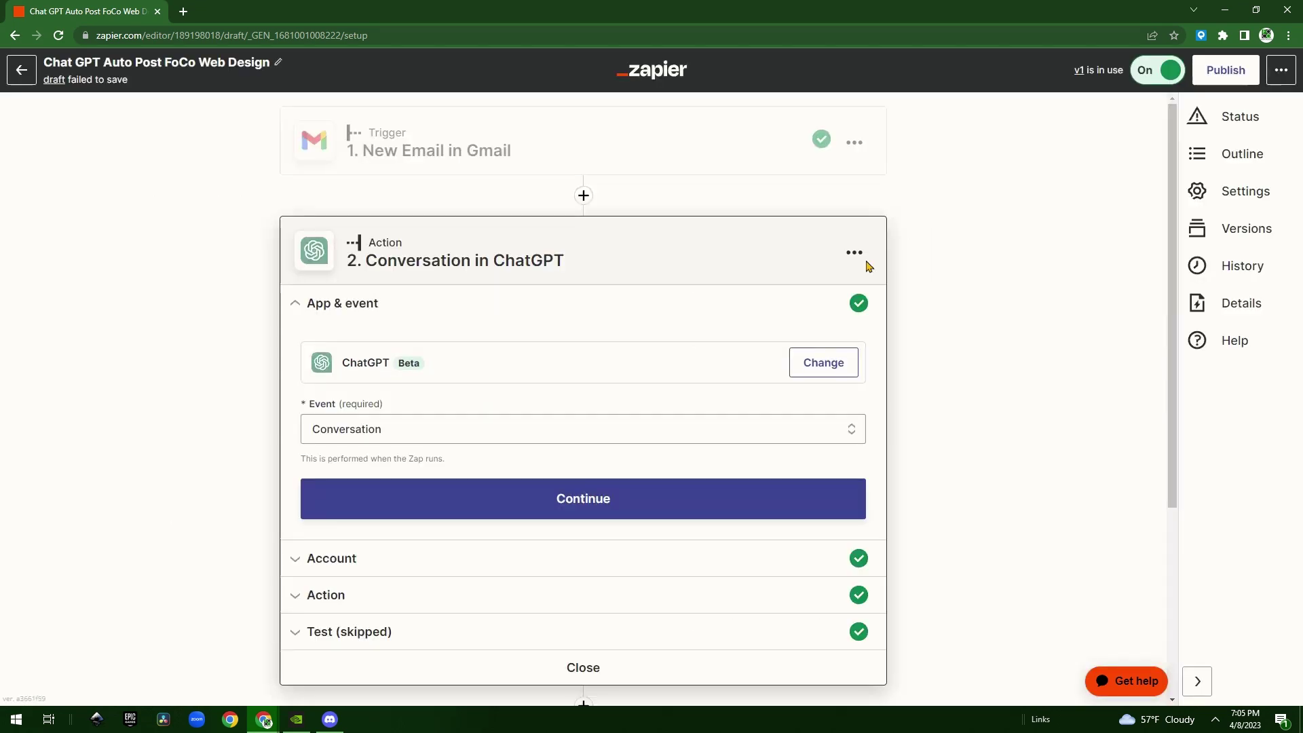
# Choose Conversation as the ChatGPT action's event and continue to its account setup.
pyautogui.scroll(-2, 563, 360)
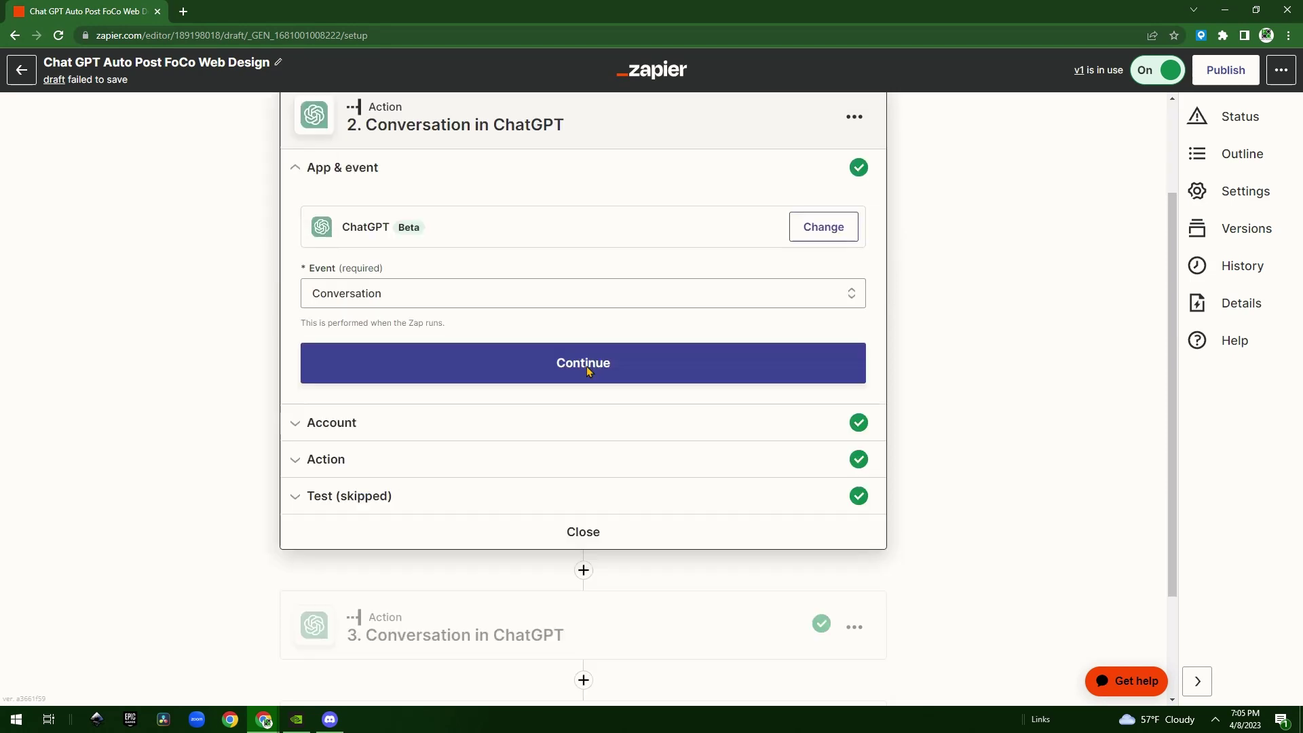
pyautogui.click(439, 292)
pyautogui.click(432, 209)
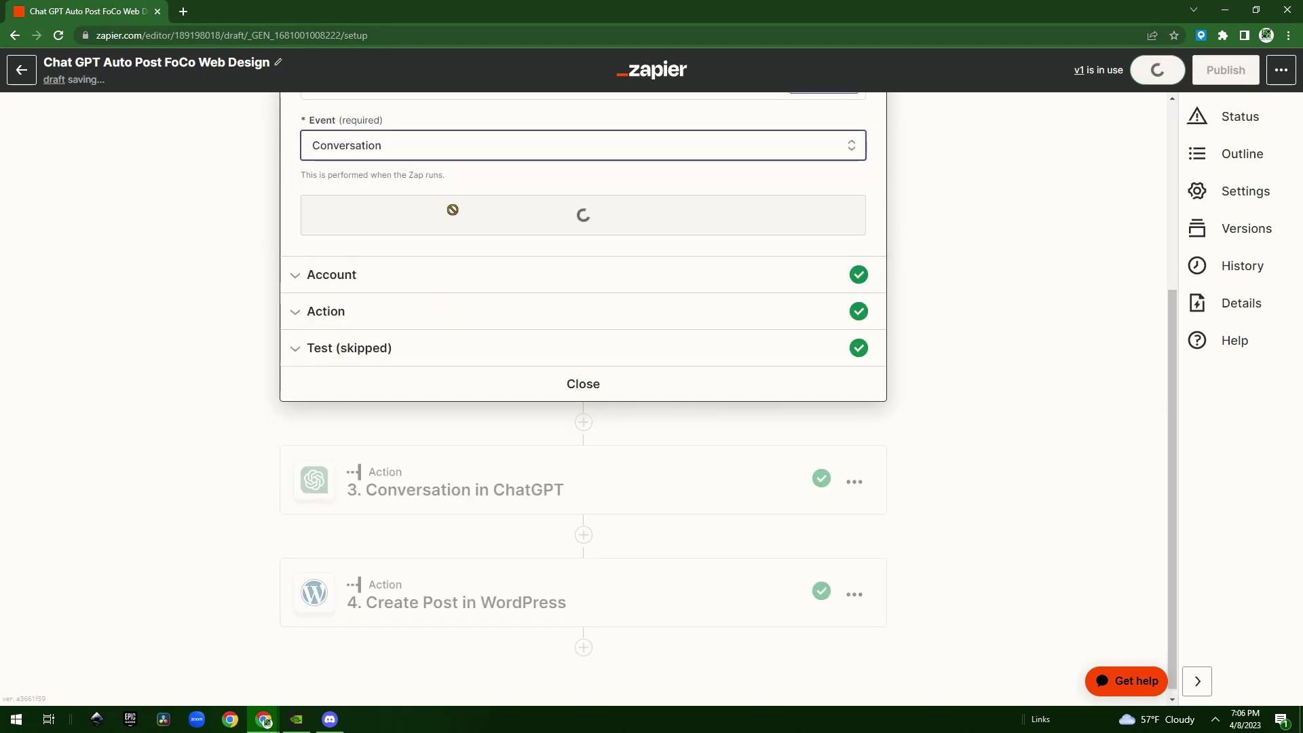
pyautogui.click(454, 215)
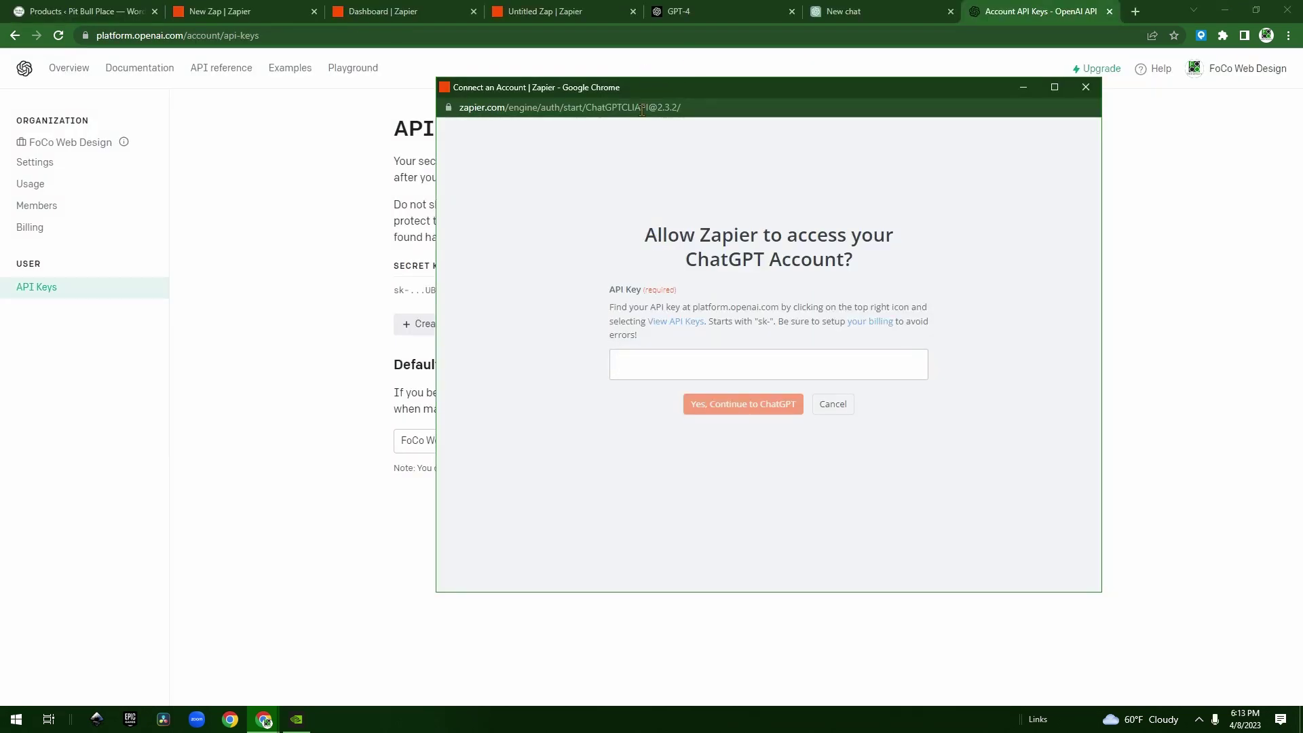
# Bring up the OpenAI API keys page behind the ChatGPT account connection window.
pyautogui.rightClick(668, 325)
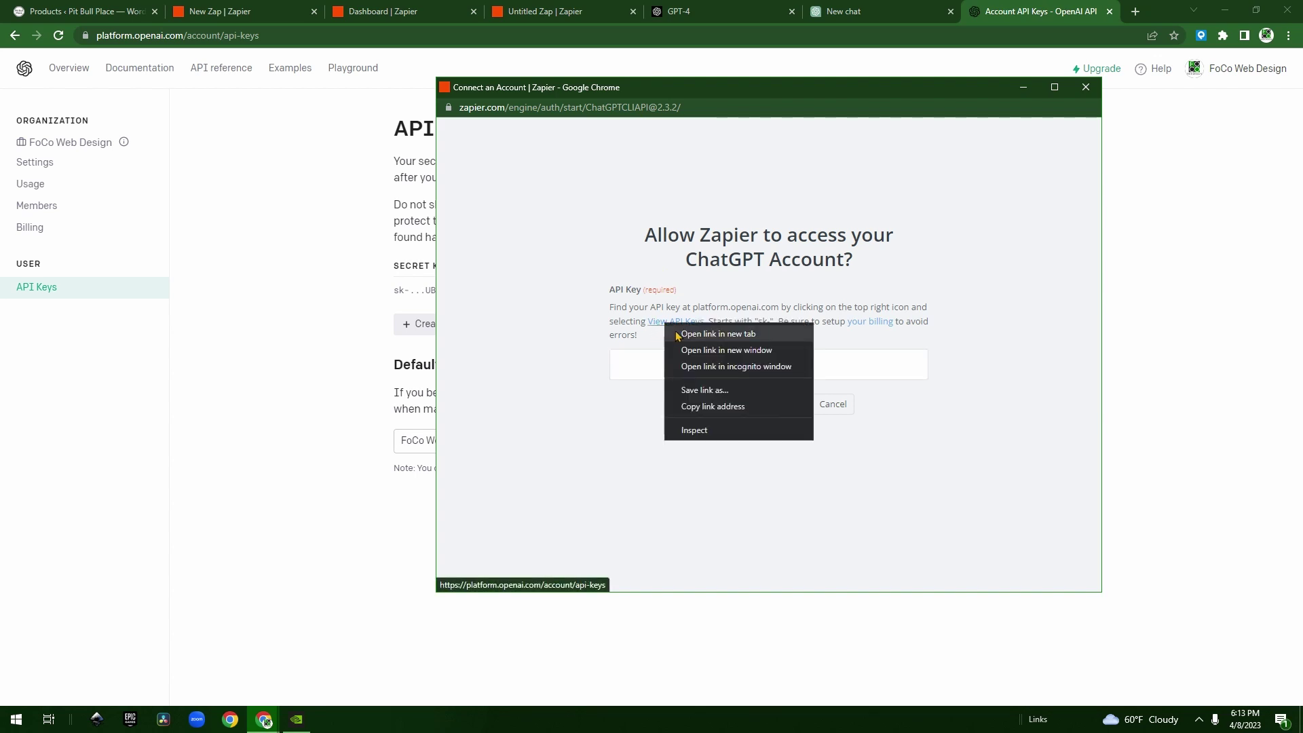
pyautogui.click(1067, 8)
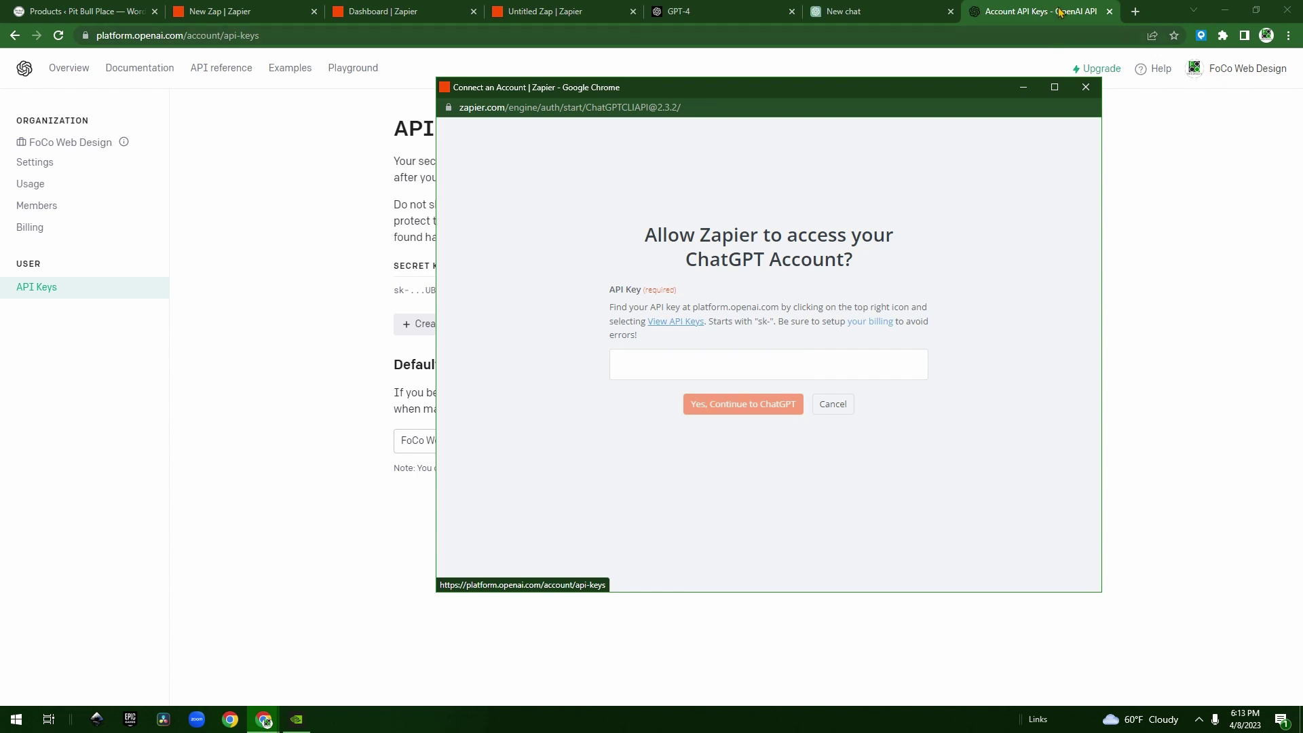
pyautogui.click(1059, 11)
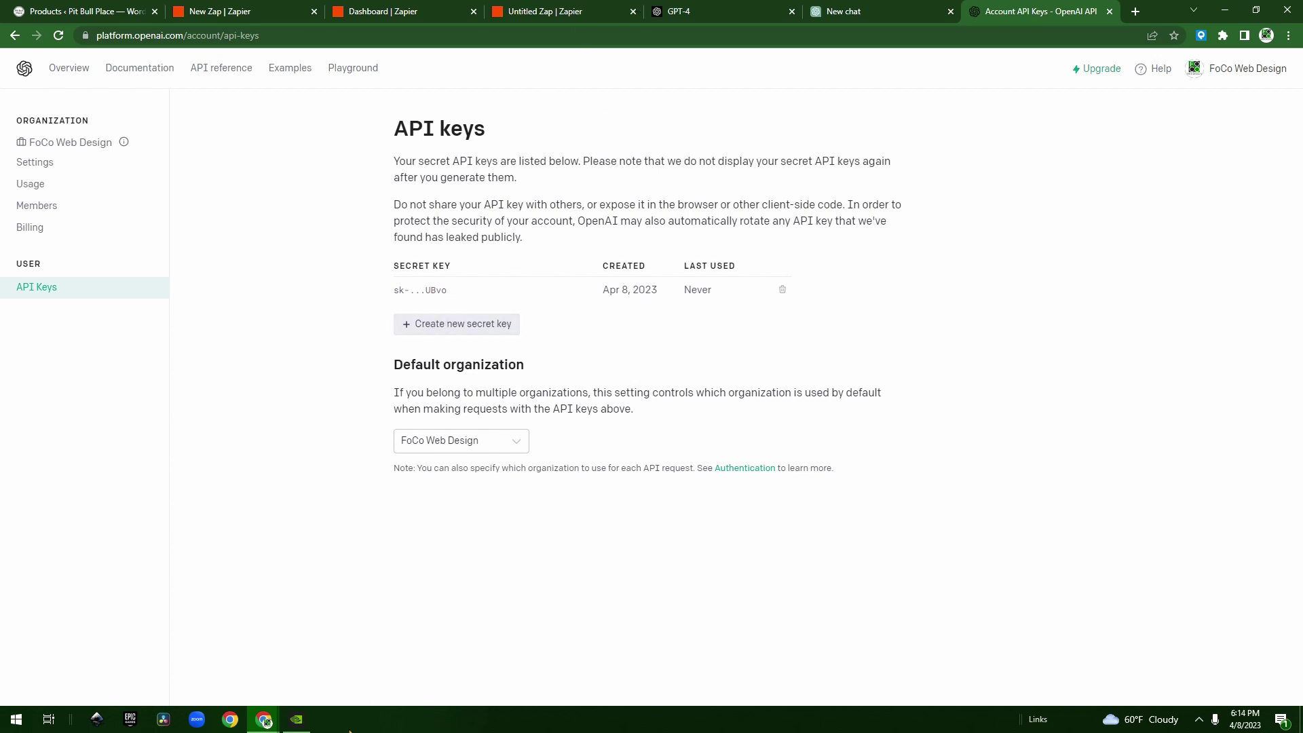
# Return to the account connection window, paste the API key, and authorize Zapier to access the ChatGPT account.
pyautogui.moveTo(264, 718)
pyautogui.click(373, 644)
pyautogui.click(672, 366)
pyautogui.hotkey('ctrl', 'v')
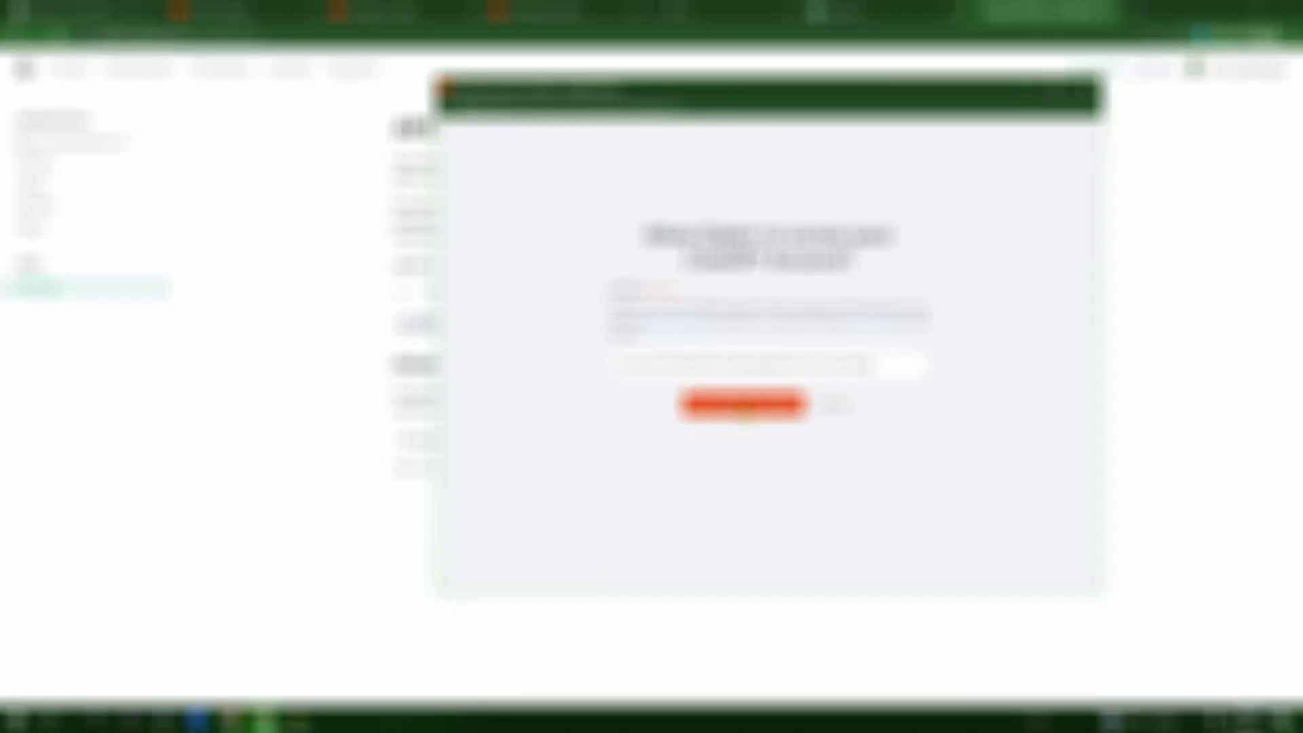
pyautogui.click(744, 407)
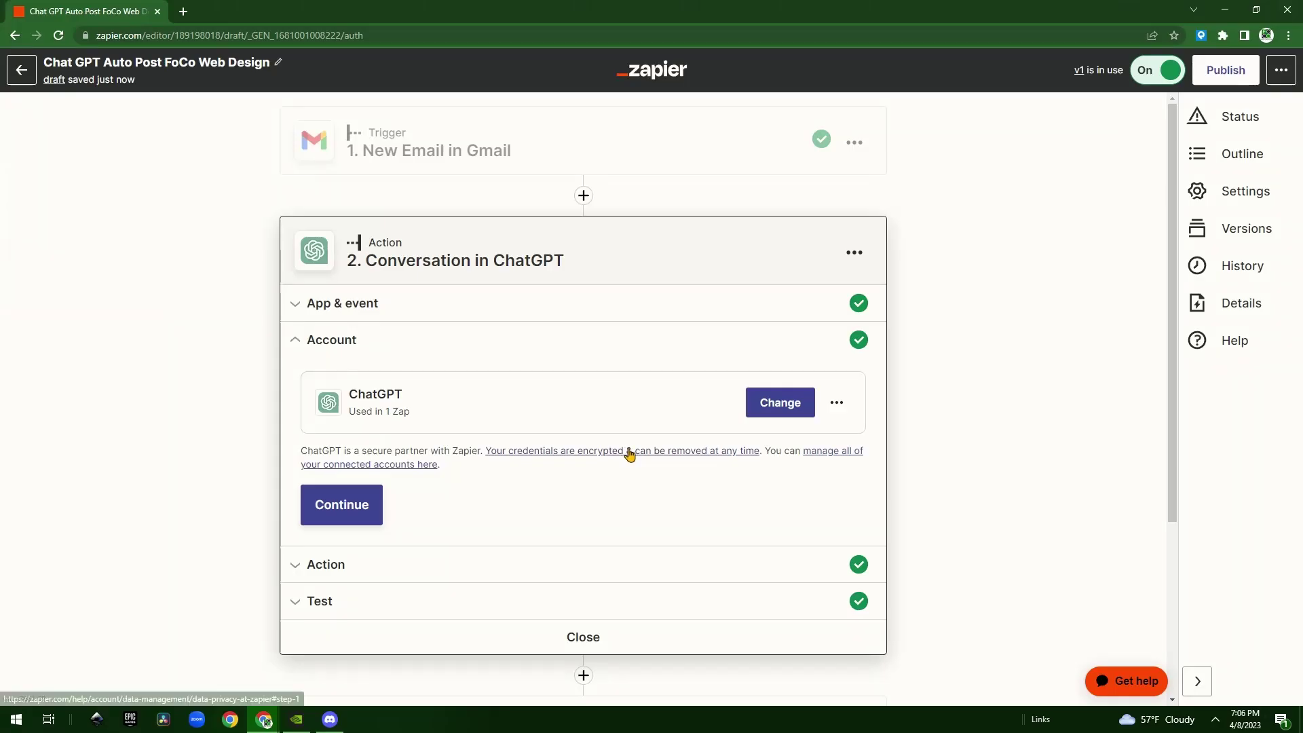
# Open the action fields of the first ChatGPT conversation and check the choices for its model.
pyautogui.scroll(-4, 625, 454)
pyautogui.click(414, 320)
pyautogui.click(456, 344)
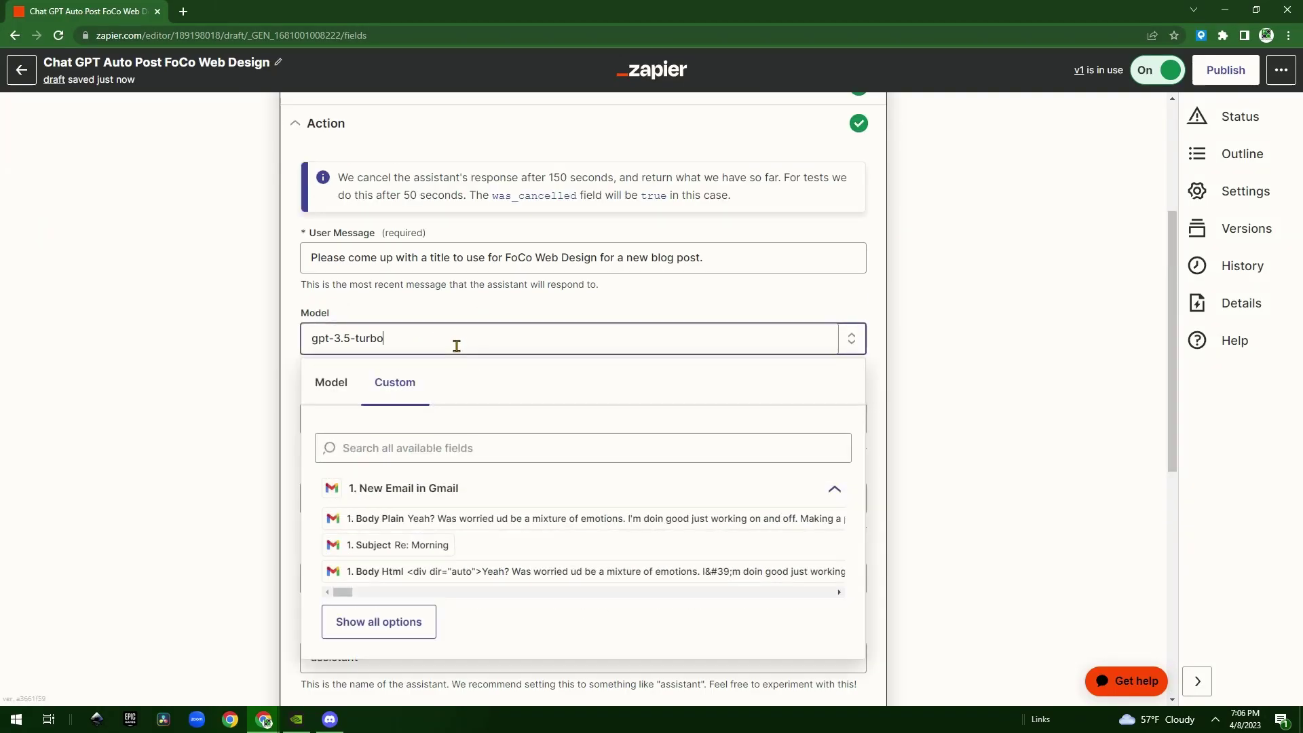
pyautogui.click(486, 314)
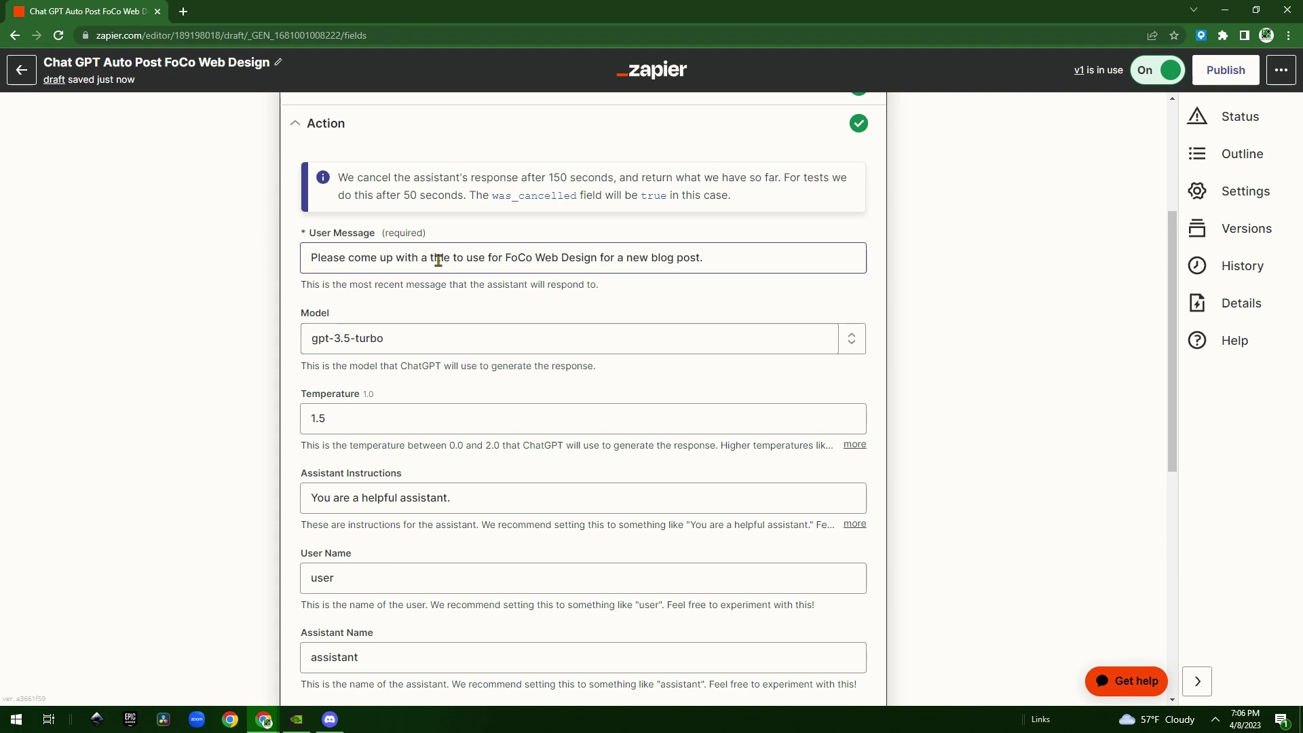
# Examine the User Message prompt that asks for a FoCo Web Design blog post title.
pyautogui.tripleClick(438, 260)
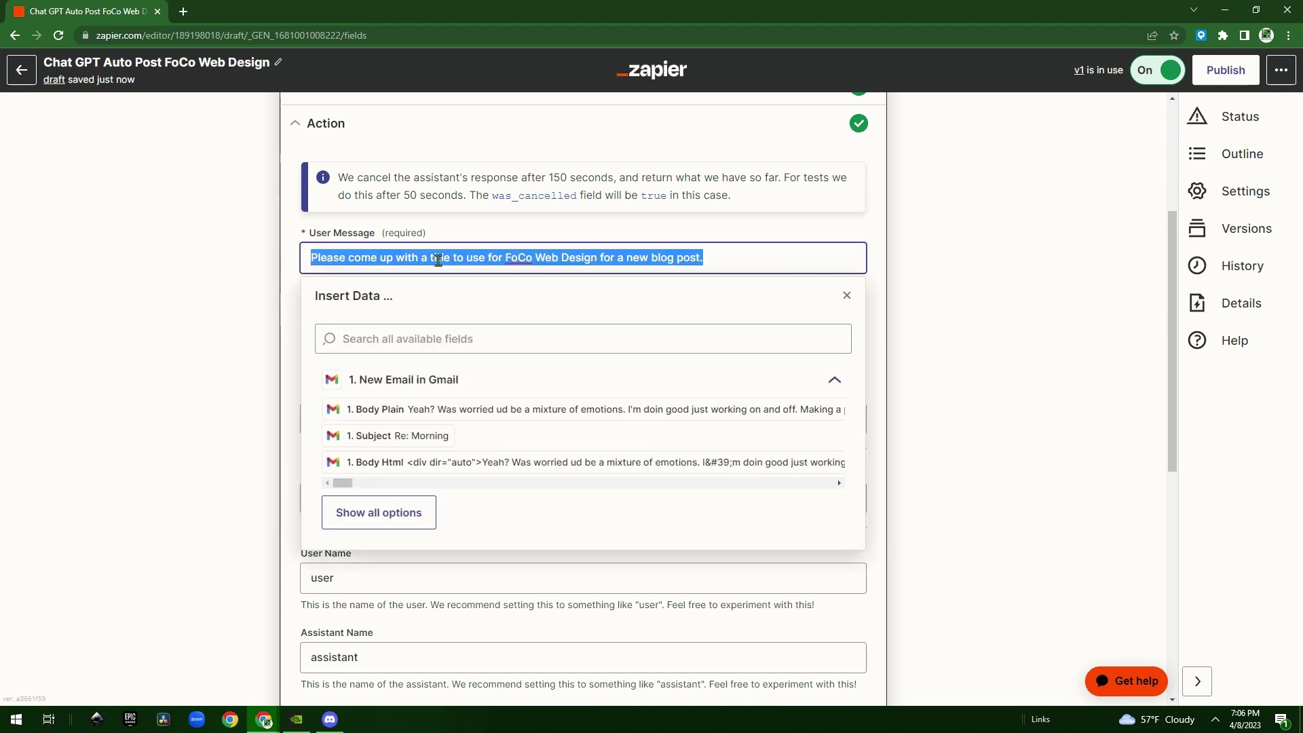
pyautogui.click(439, 260)
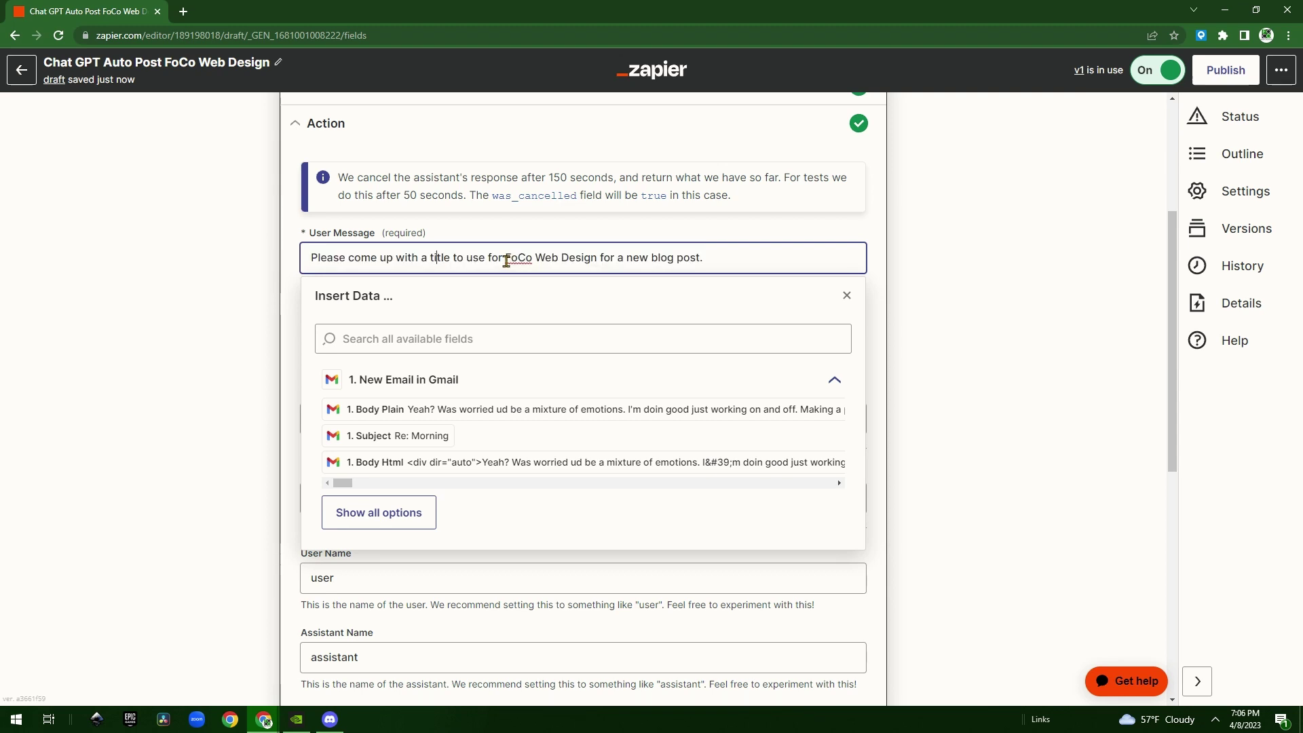
pyautogui.moveTo(623, 259); pyautogui.dragTo(702, 261)
pyautogui.click(703, 260)
pyautogui.write('.')
pyautogui.click(293, 235)
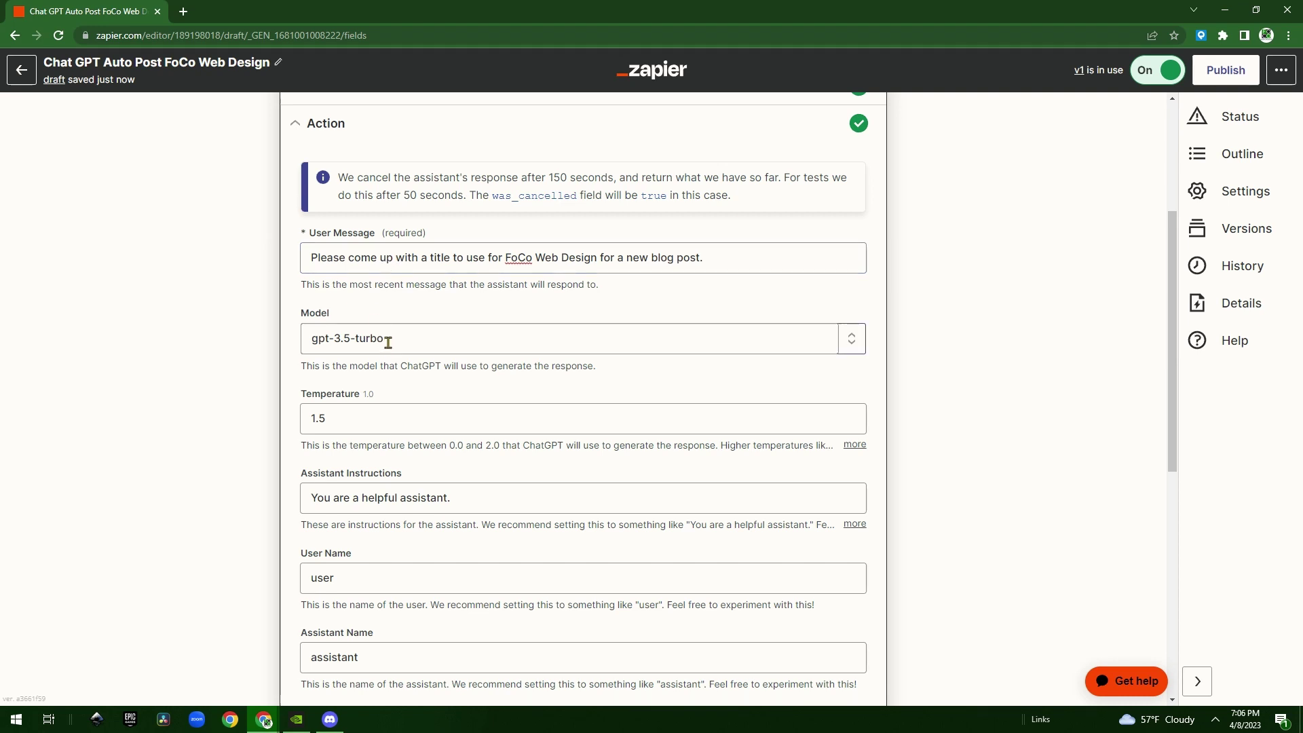
# Review the temperature, assistant instructions, user and assistant names and memory key, and continue to the action's test.
pyautogui.scroll(-2, 401, 337)
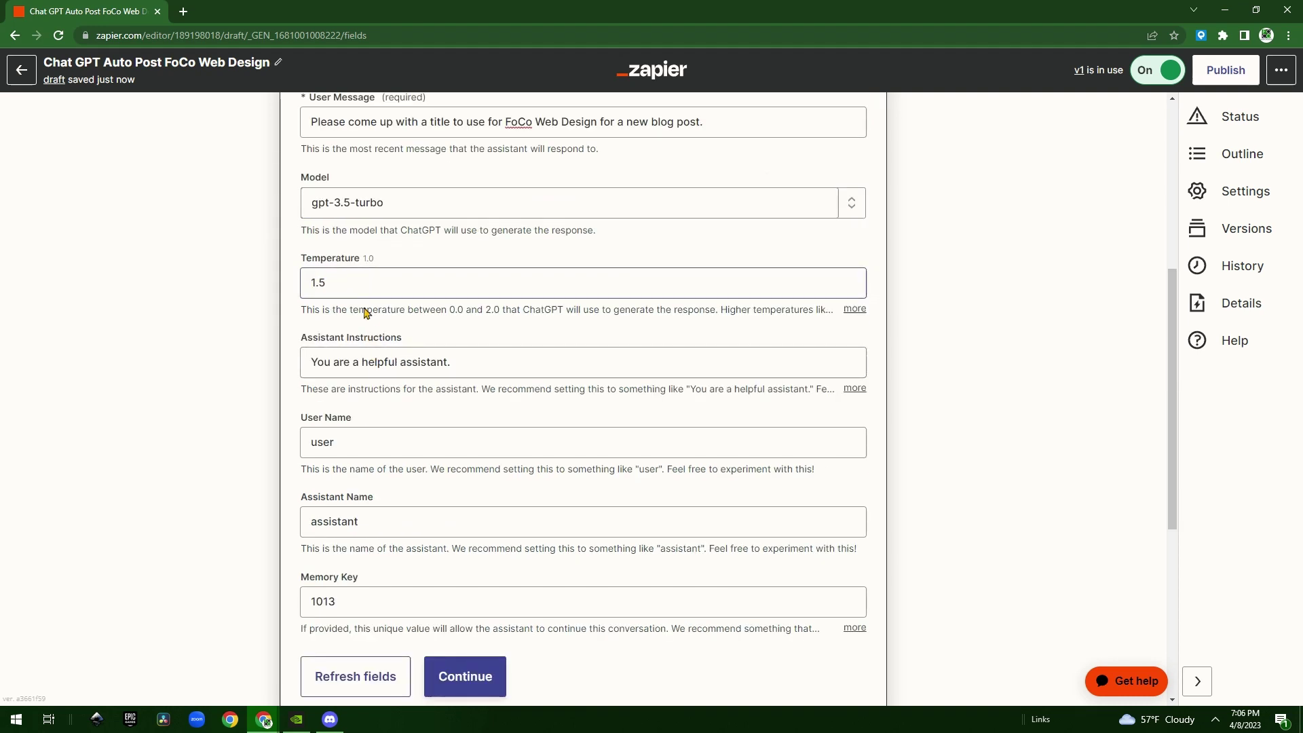
pyautogui.scroll(-2, 438, 354)
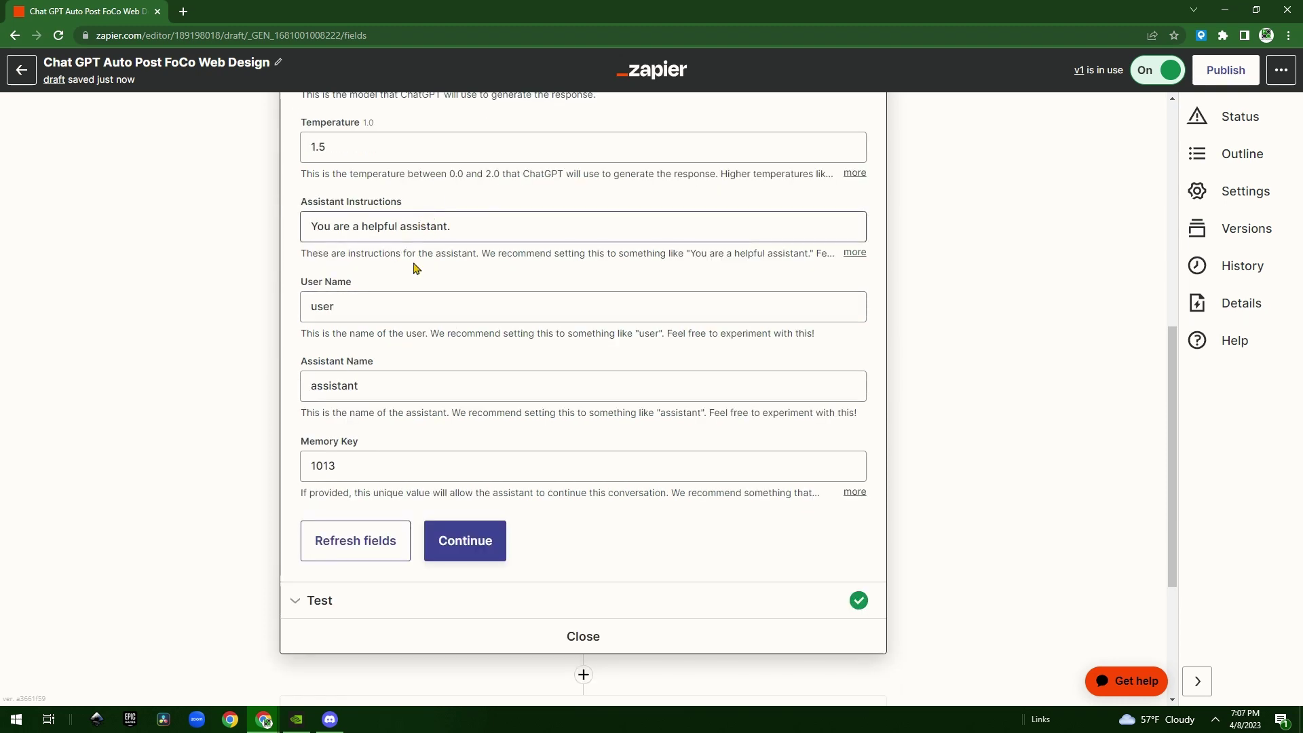
pyautogui.click(380, 464)
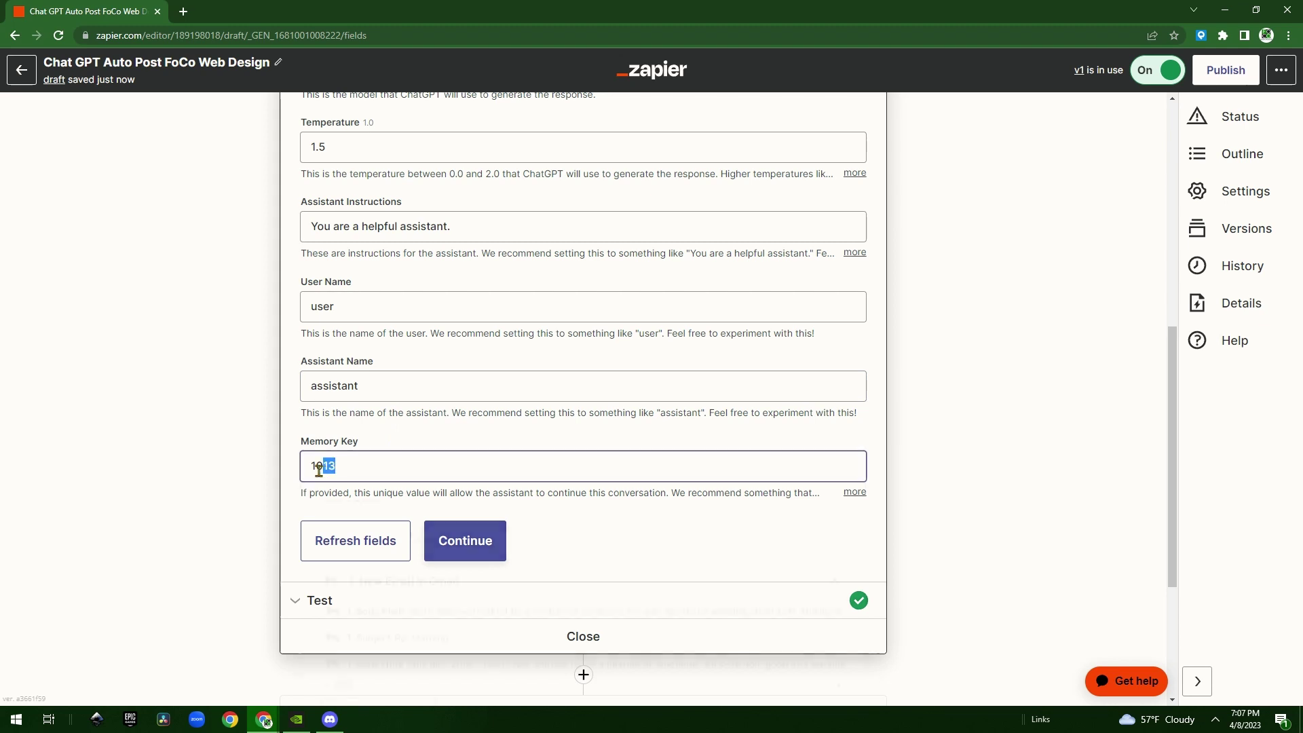
pyautogui.click(378, 462)
pyautogui.click(398, 438)
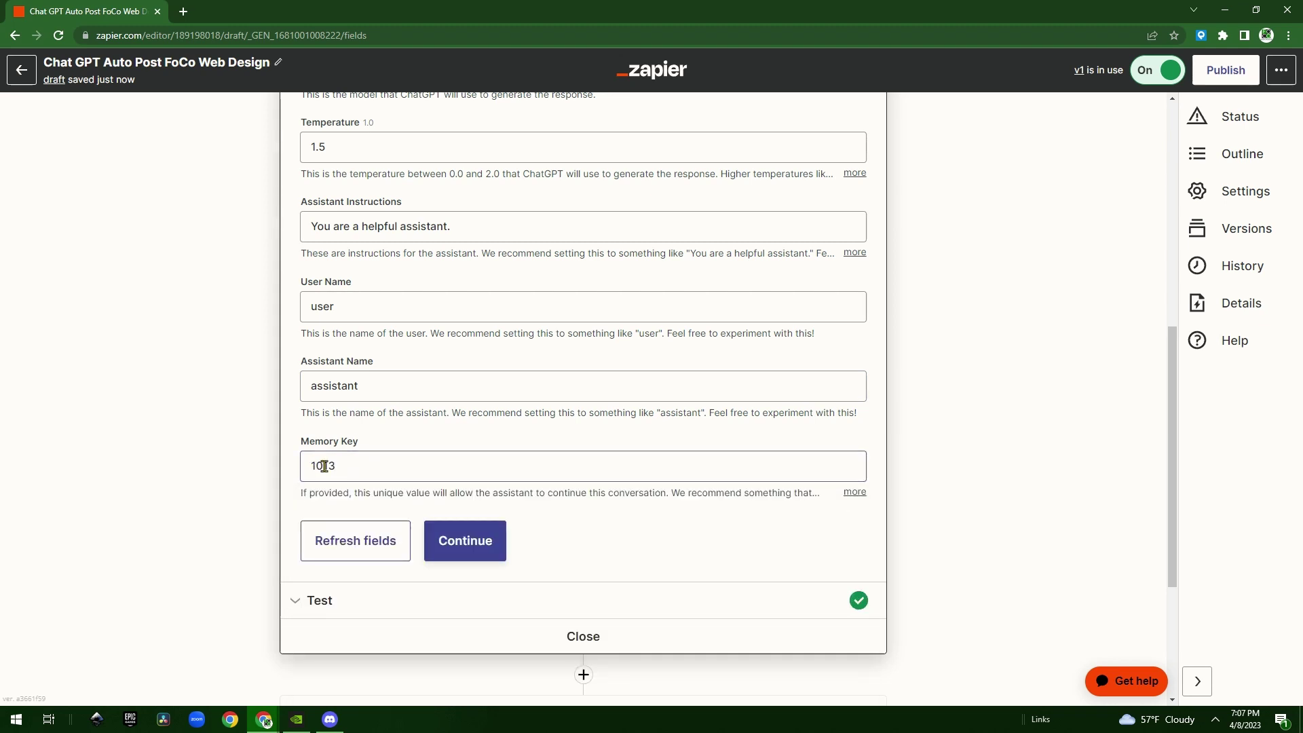
pyautogui.scroll(-2, 353, 409)
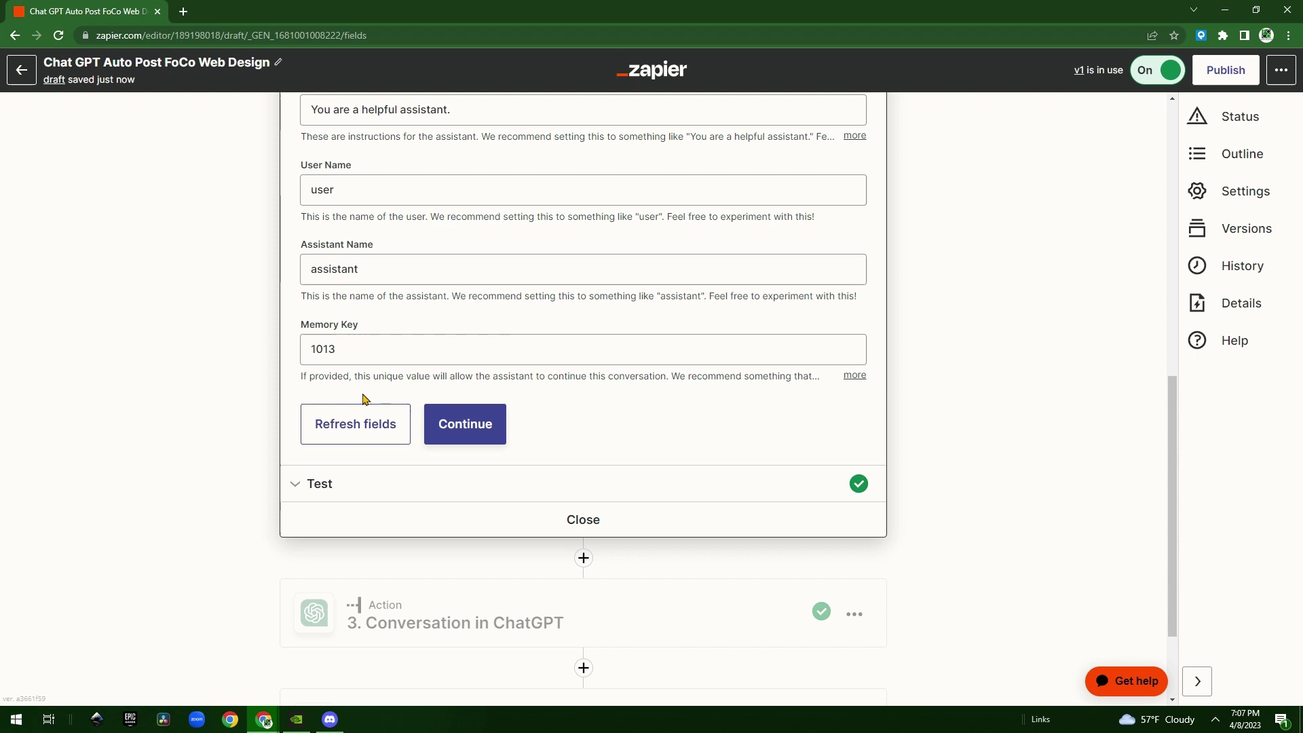
pyautogui.click(475, 430)
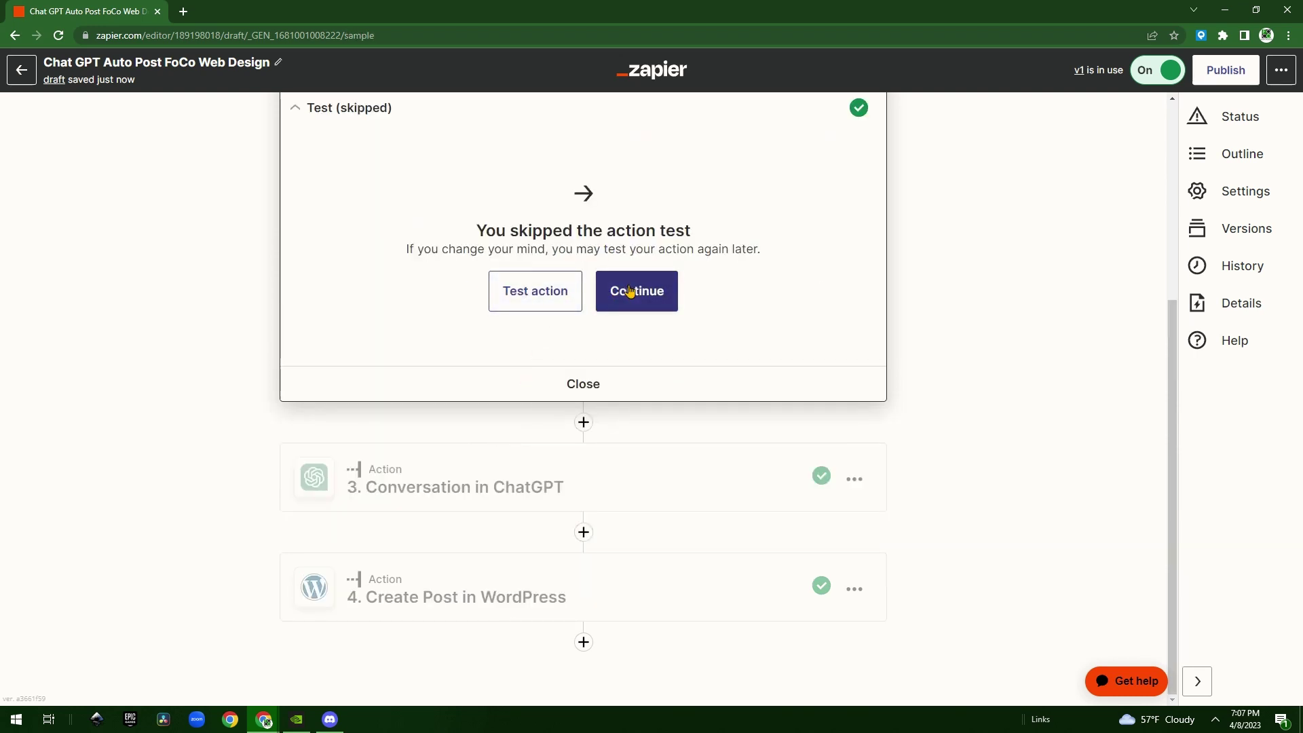
# Test the ChatGPT conversation action in the Untitled Zap and examine the returned sample data.
pyautogui.scroll(2, 682, 334)
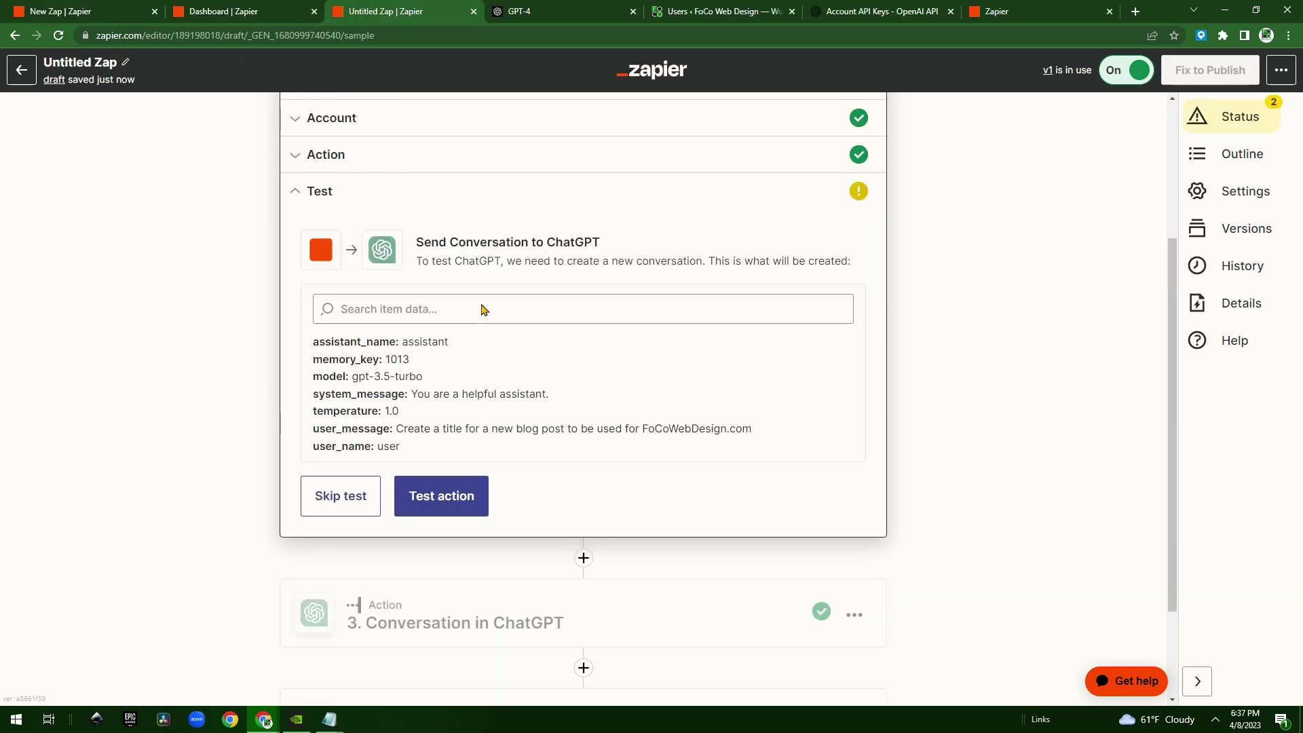
pyautogui.click(448, 505)
pyautogui.scroll(4, 534, 417)
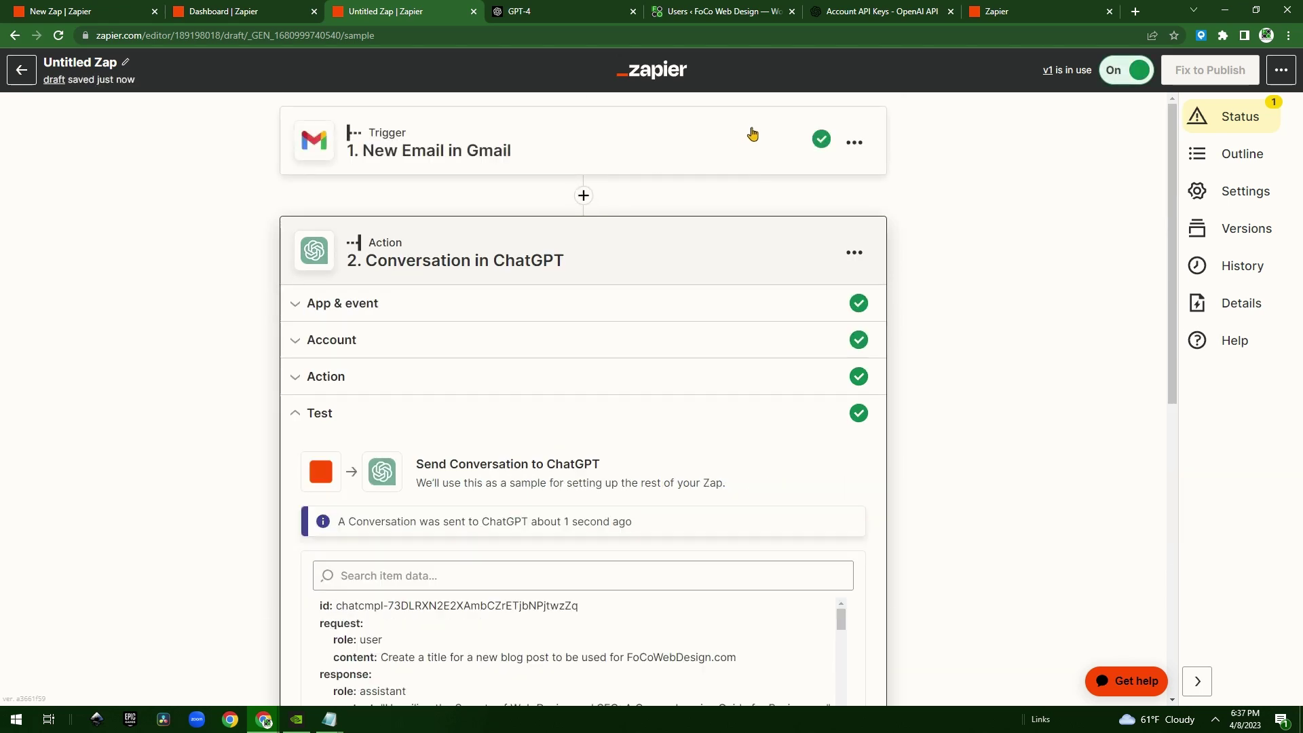
pyautogui.scroll(-6, 732, 227)
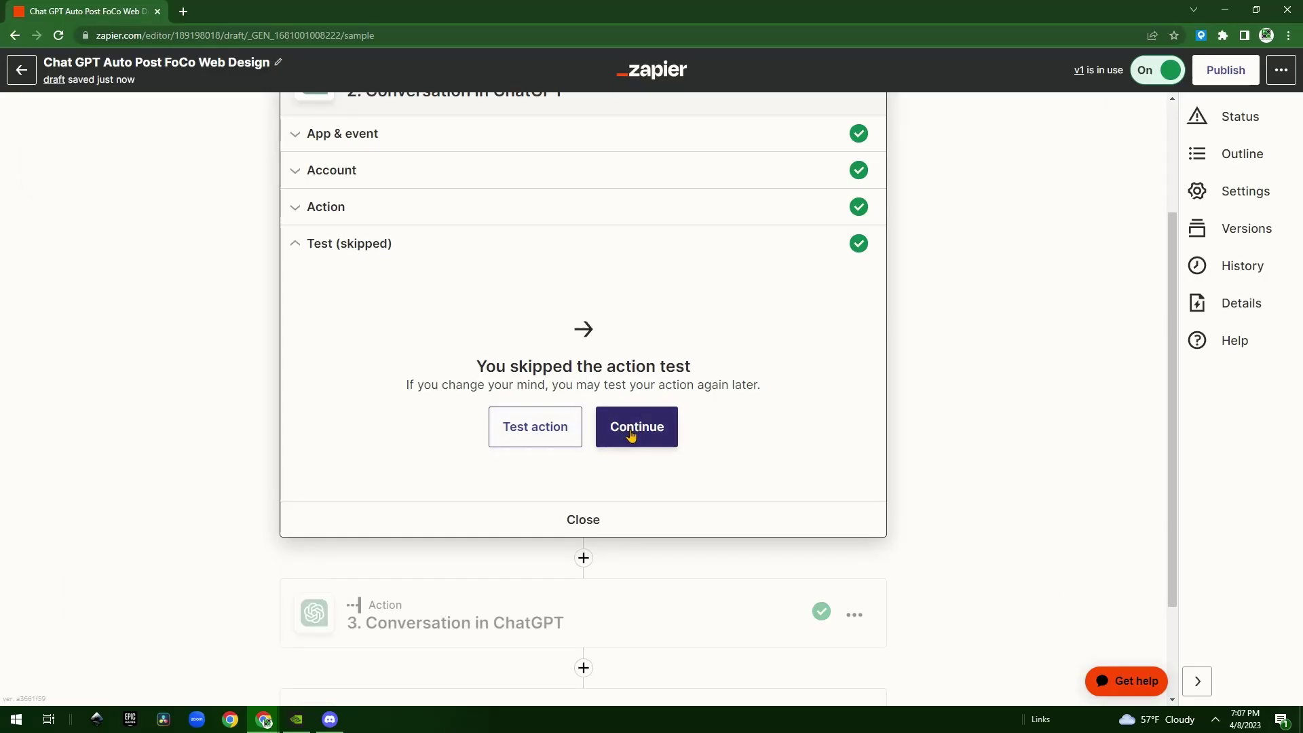
# Continue to the second ChatGPT conversation, check its event and account, and open its action fields.
pyautogui.click(631, 435)
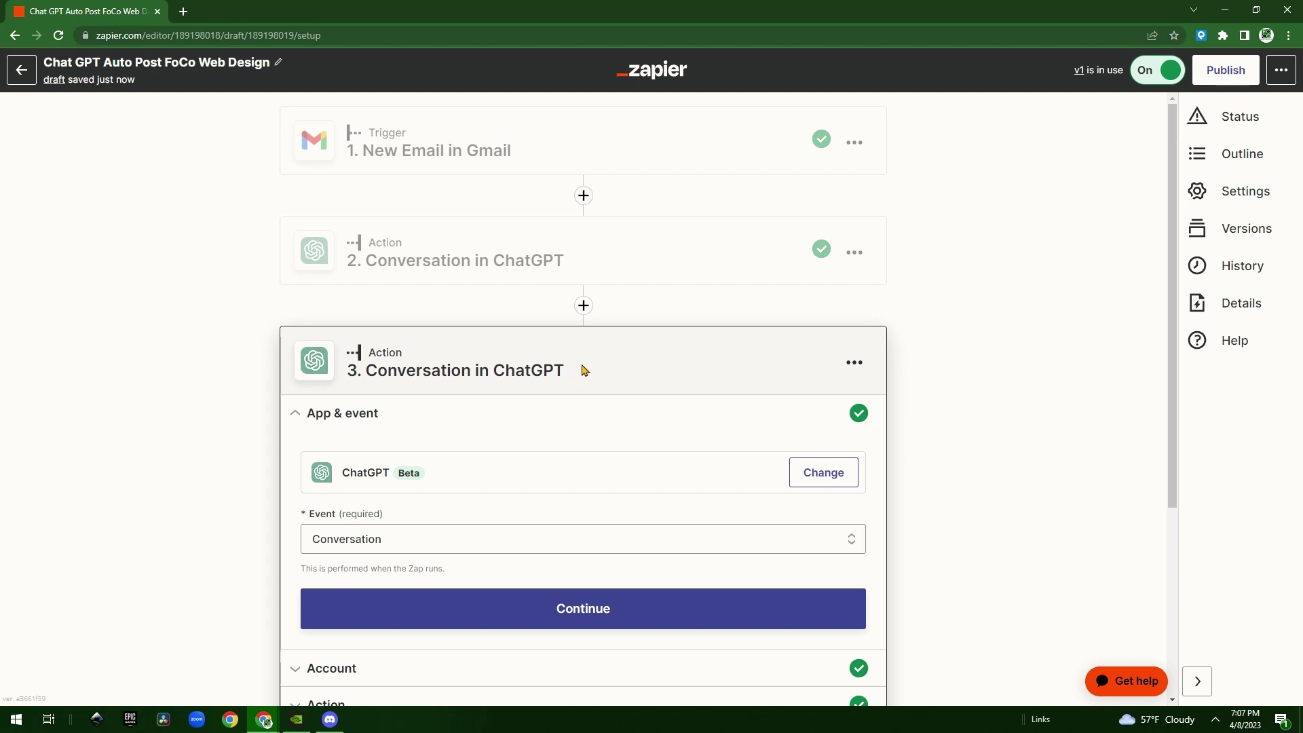
pyautogui.scroll(-2, 581, 368)
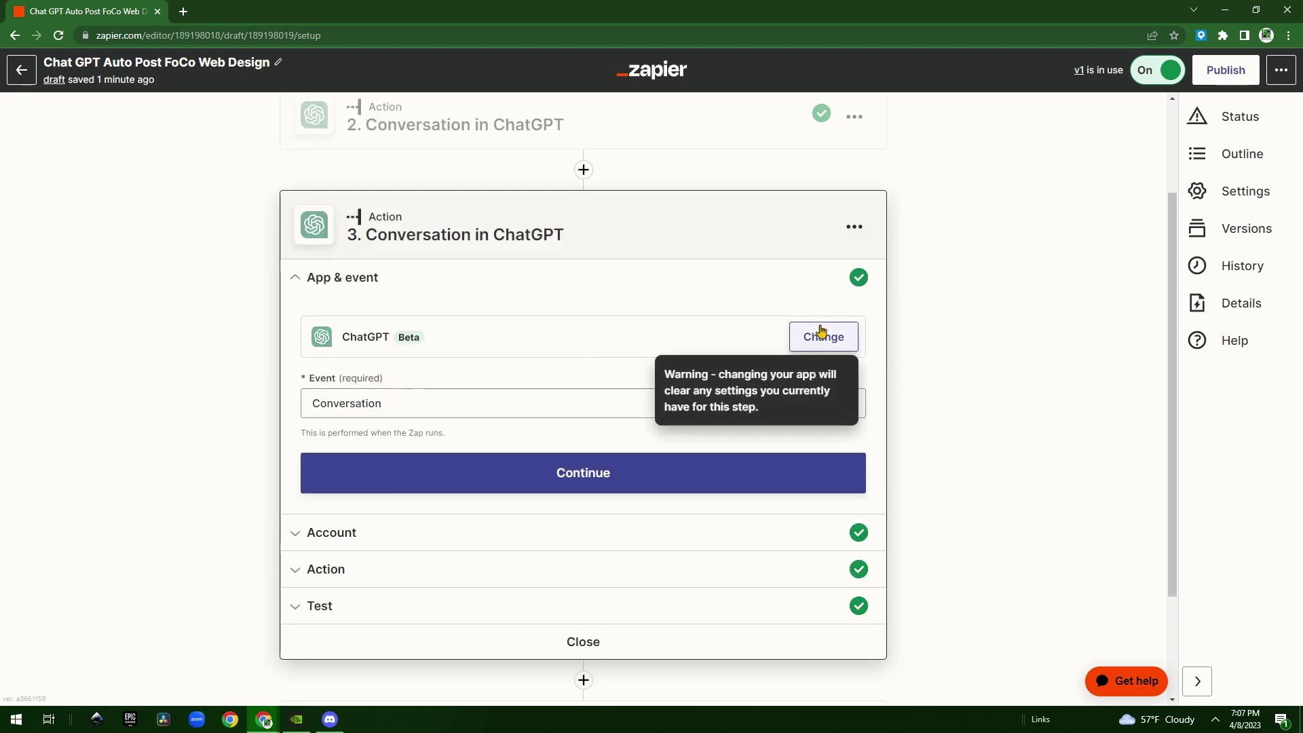
pyautogui.scroll(-2, 415, 336)
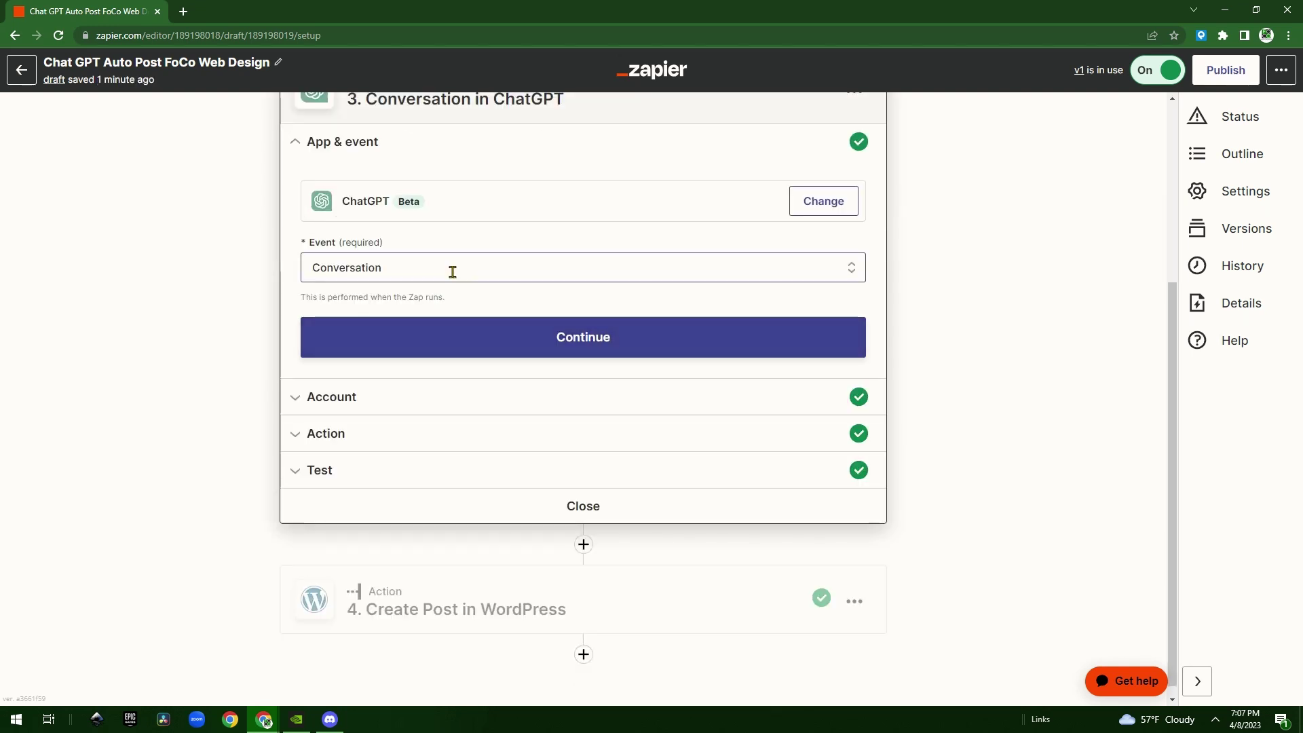
pyautogui.click(528, 399)
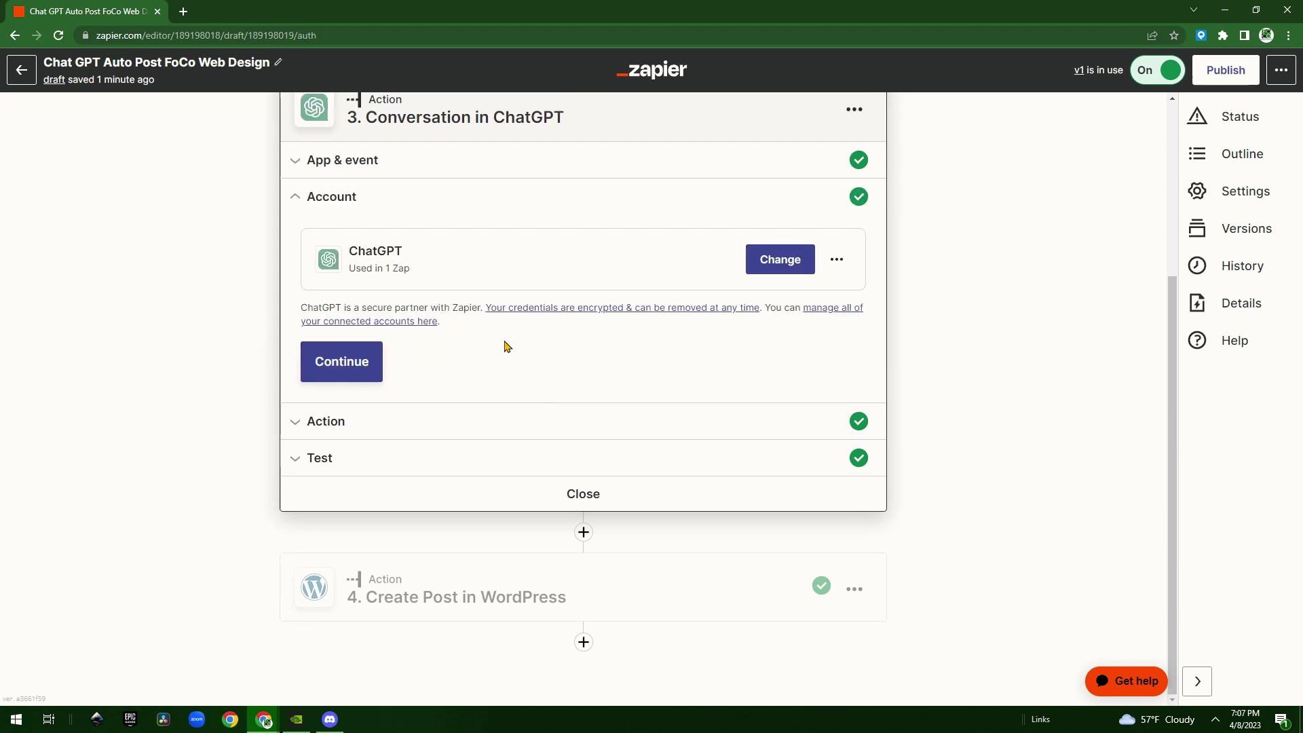
pyautogui.click(422, 426)
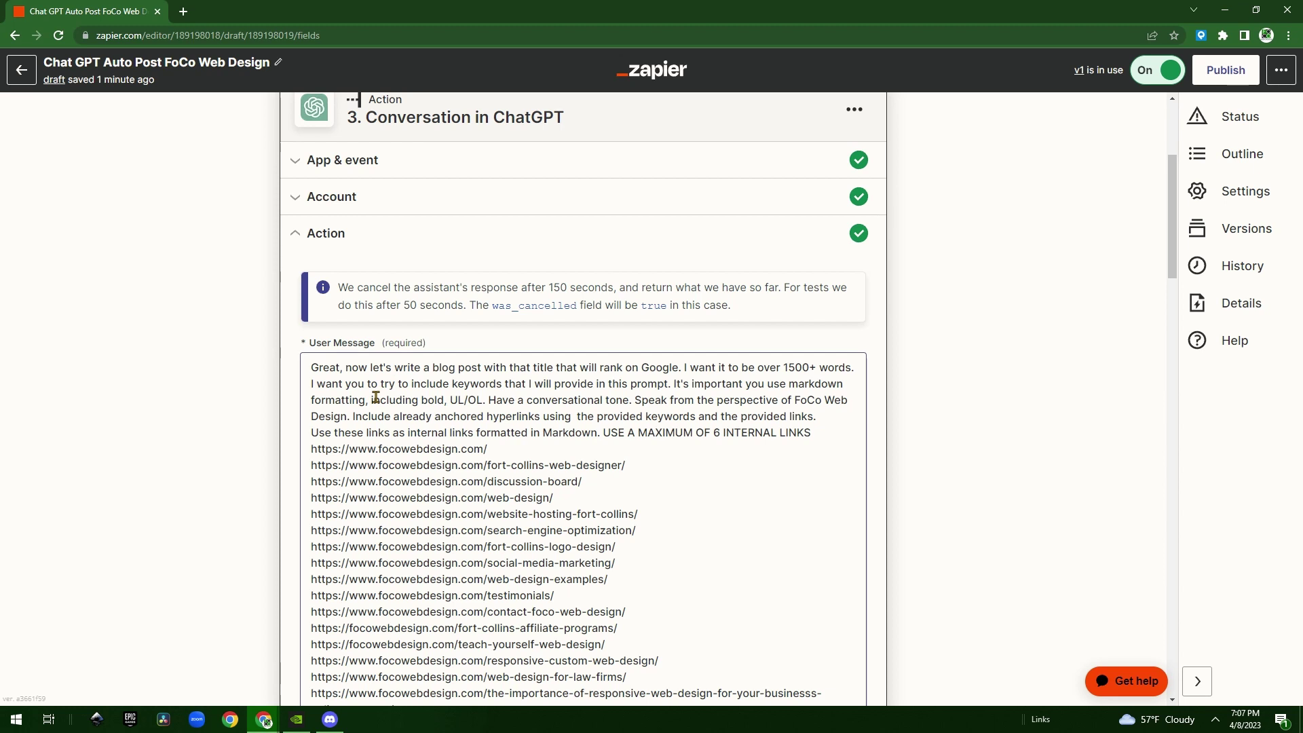
# Examine the User Message prompt of the second ChatGPT conversation, including its internal links and keyword list.
pyautogui.click(312, 366)
pyautogui.scroll(13, 528, 384)
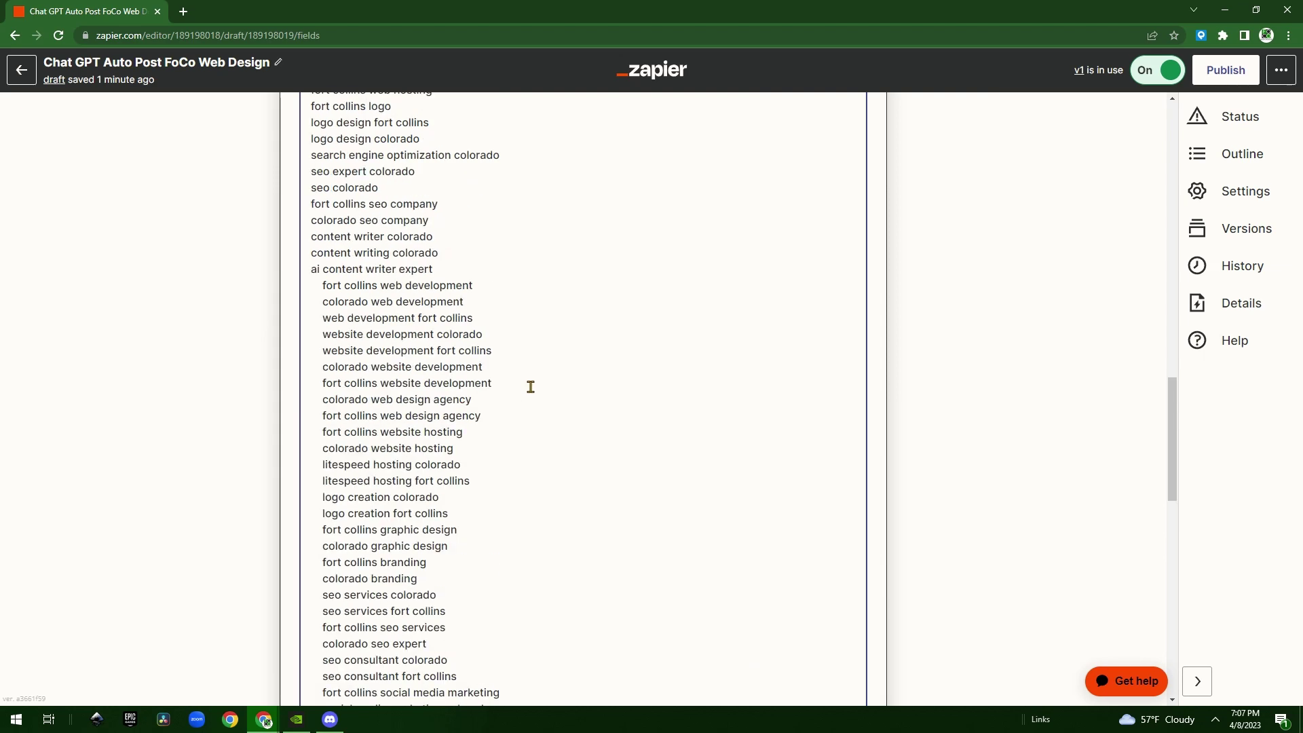
pyautogui.scroll(-8, 521, 488)
pyautogui.scroll(13, 491, 509)
pyautogui.scroll(-2, 595, 533)
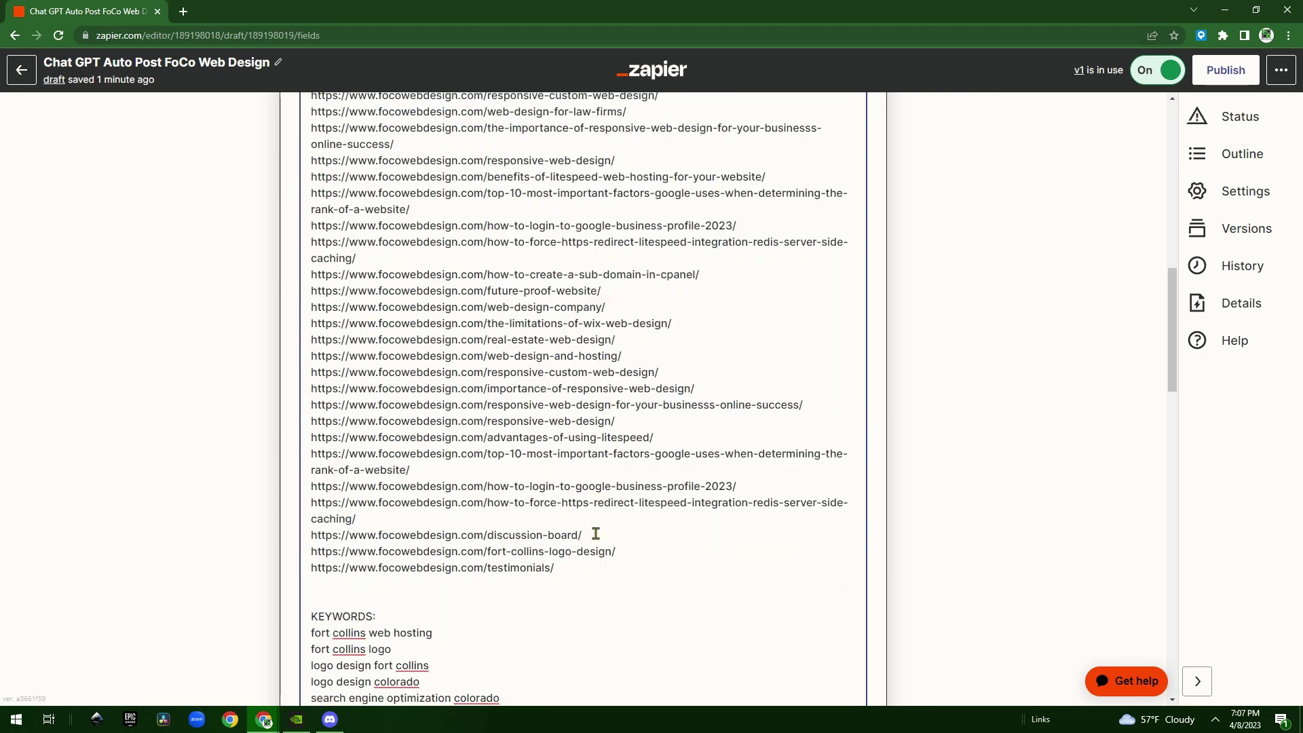
pyautogui.moveTo(639, 557); pyautogui.dragTo(541, 372)
pyautogui.scroll(10, 529, 407)
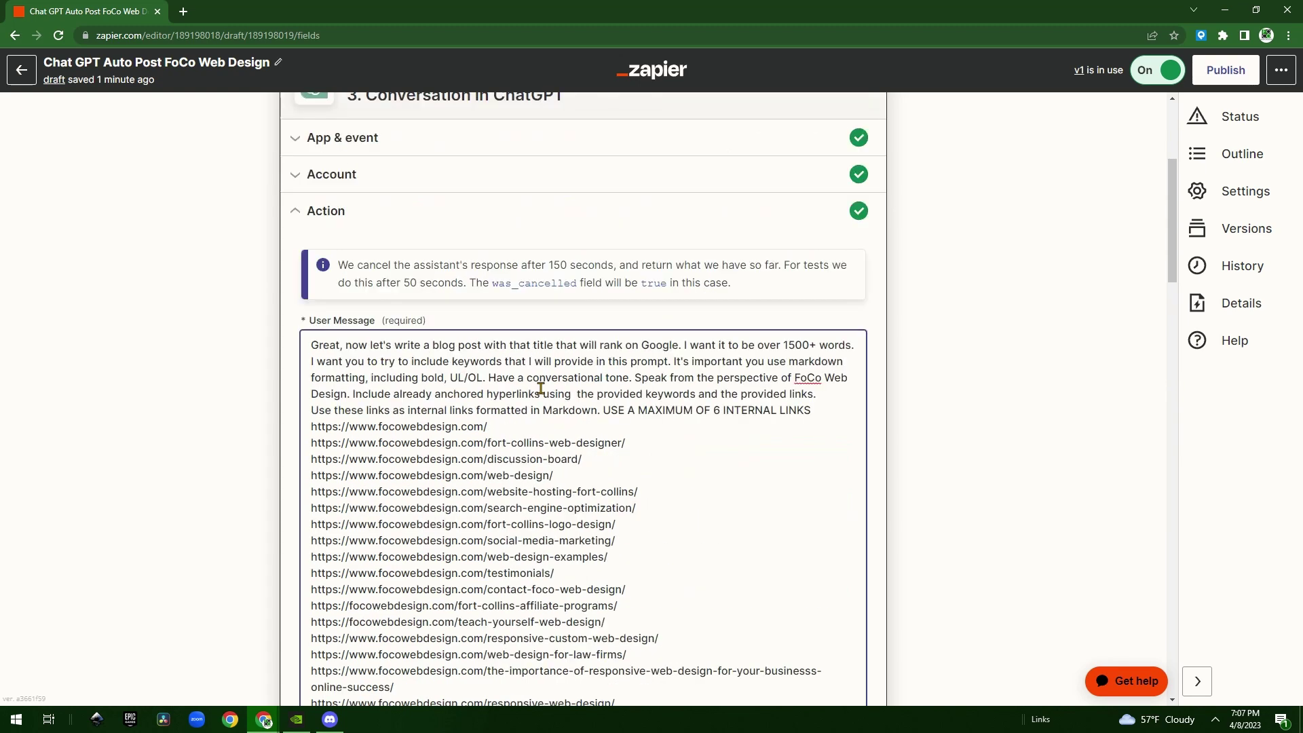
# Separate the opening blog post instructions from the internal links section with a blank line and highlight the instruction paragraph.
pyautogui.click(830, 391)
pyautogui.press('Return')
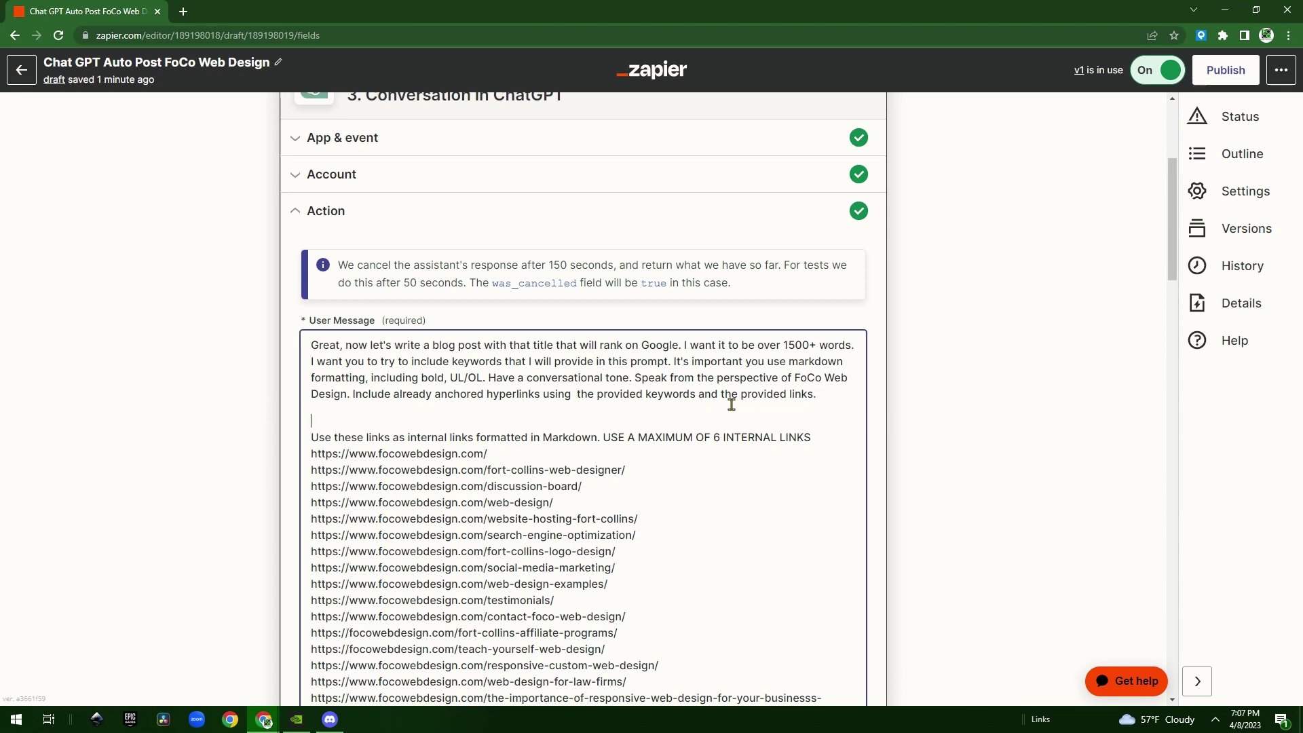
pyautogui.moveTo(822, 395); pyautogui.dragTo(299, 331)
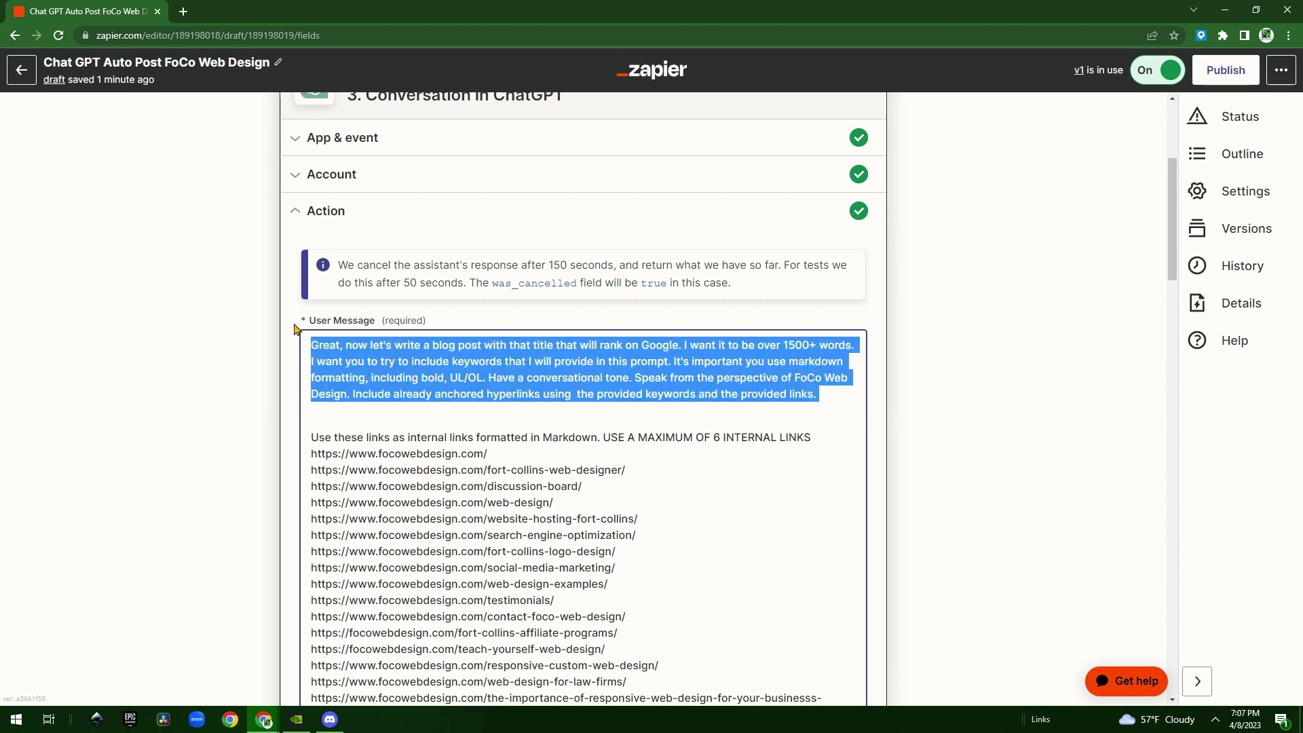
pyautogui.click(627, 373)
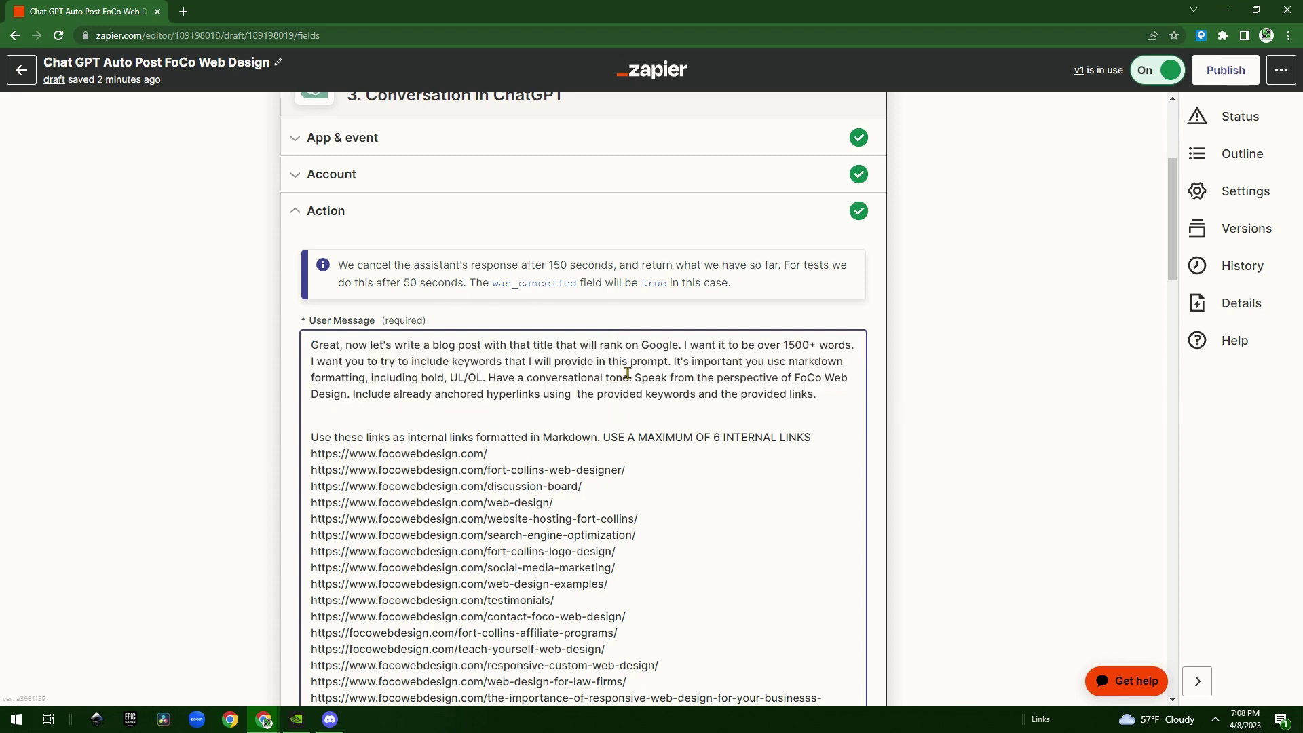
# Set the second ChatGPT conversation's temperature to 1.5.
pyautogui.scroll(-20, 628, 377)
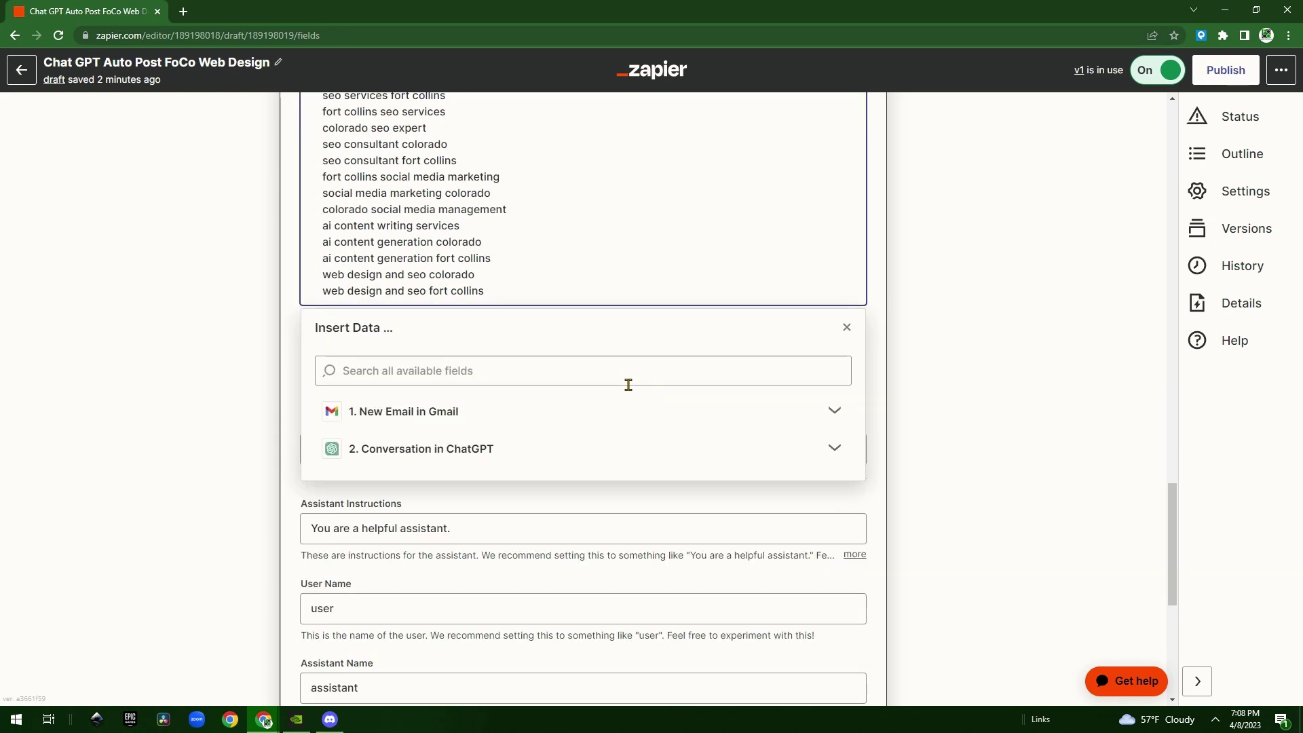
pyautogui.scroll(-2, 627, 385)
pyautogui.click(726, 392)
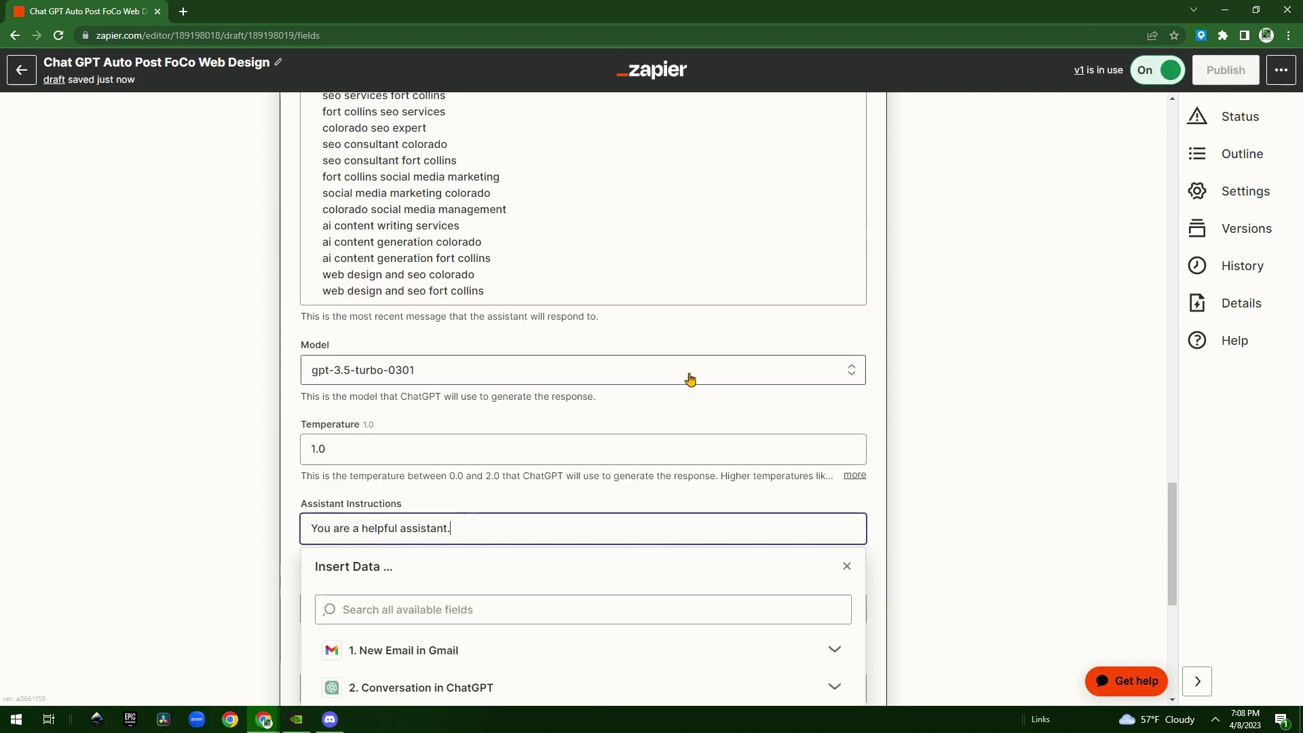
pyautogui.click(379, 453)
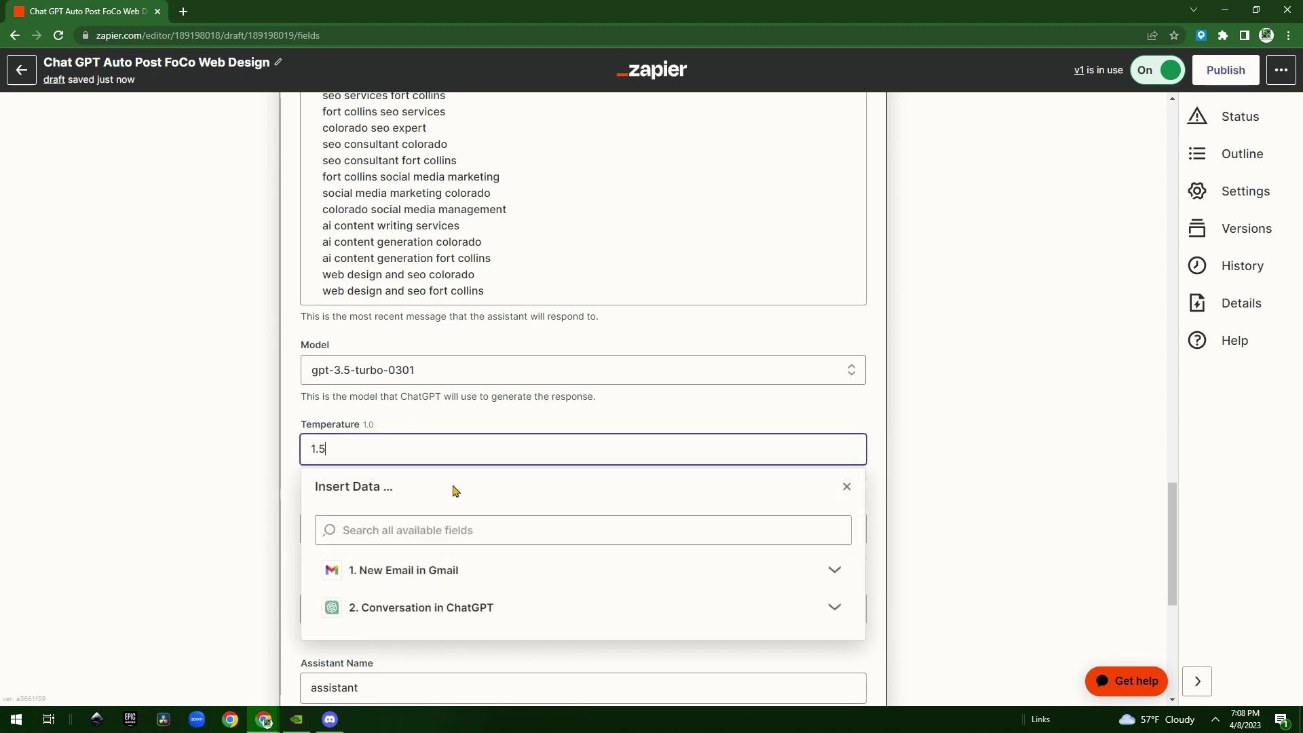
pyautogui.write('5')
pyautogui.click(295, 412)
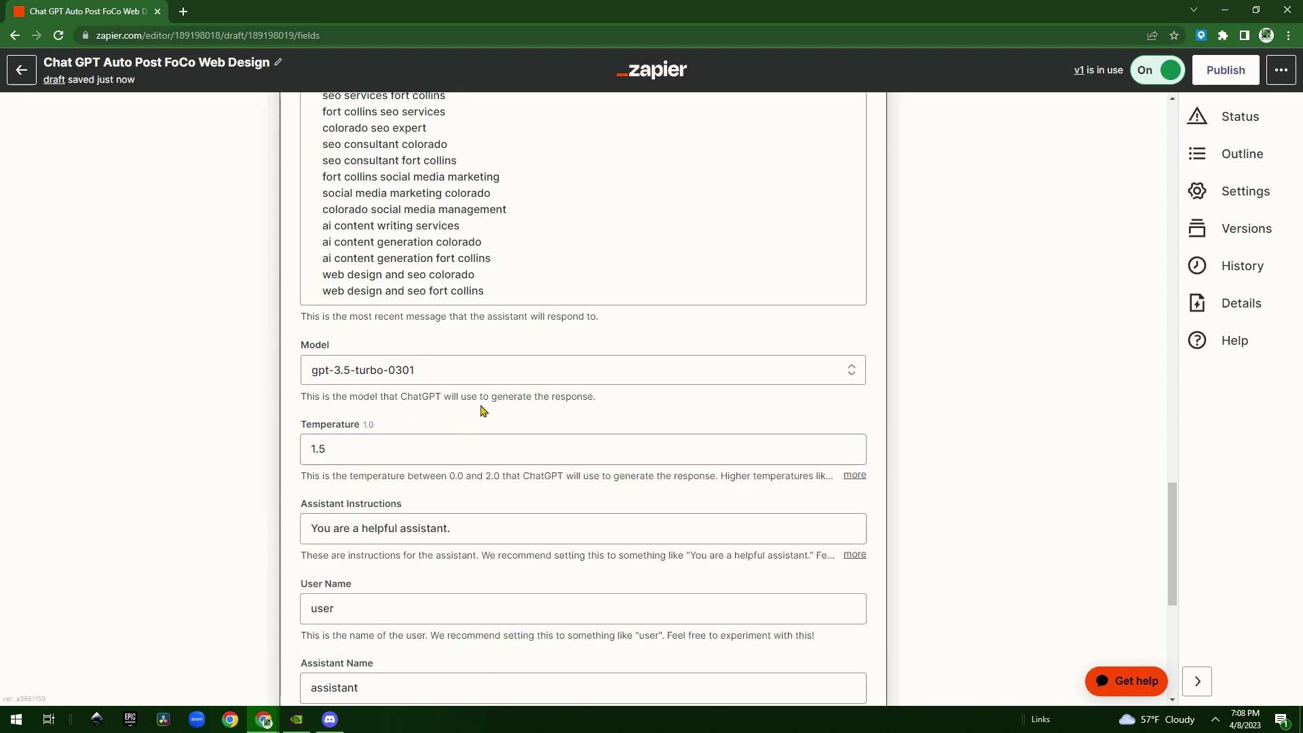
# Examine the remaining assistant fields and memory key, and look back at the first ChatGPT conversation in the Zap.
pyautogui.scroll(-4, 468, 399)
pyautogui.scroll(2, 451, 389)
pyautogui.scroll(-2, 436, 392)
pyautogui.moveTo(367, 498); pyautogui.dragTo(298, 499)
pyautogui.click(299, 474)
pyautogui.scroll(16, 373, 500)
pyautogui.scroll(10, 384, 499)
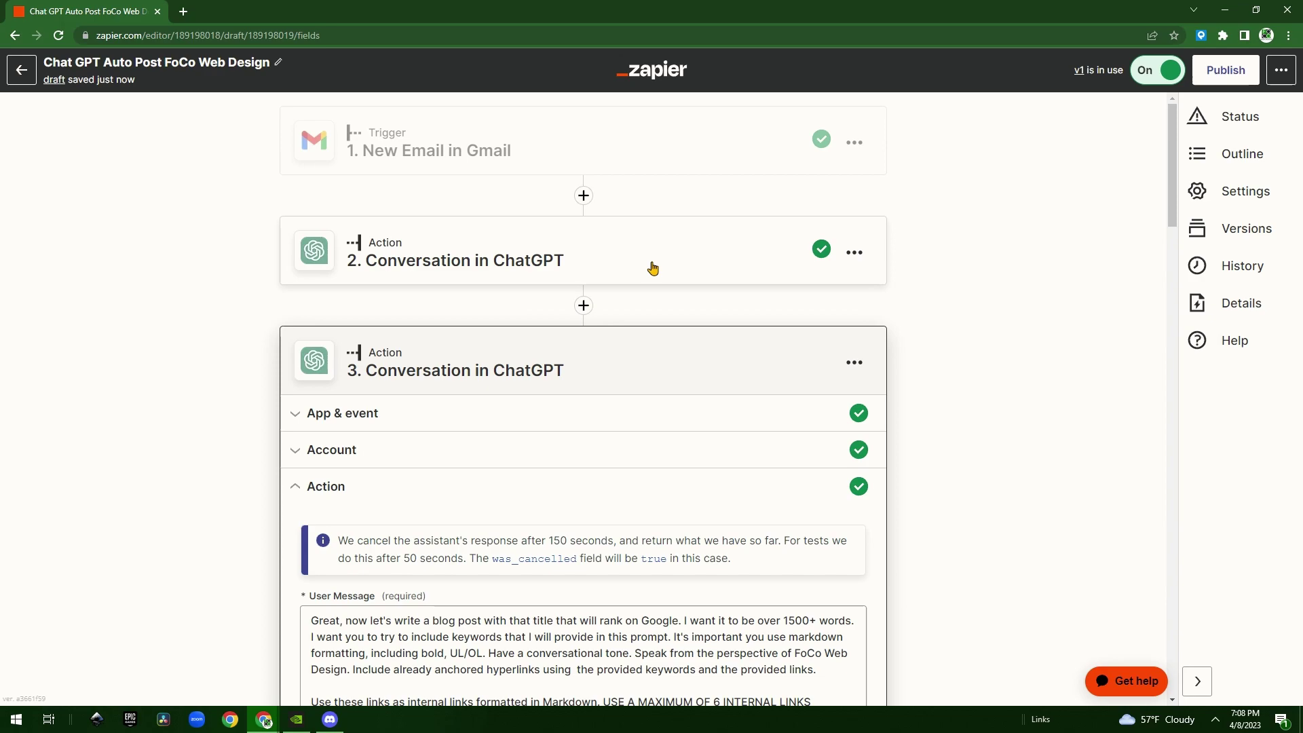
# Recheck the second ChatGPT conversation's fields and prompt, and continue past its test to the WordPress Create Post action.
pyautogui.scroll(-20, 652, 268)
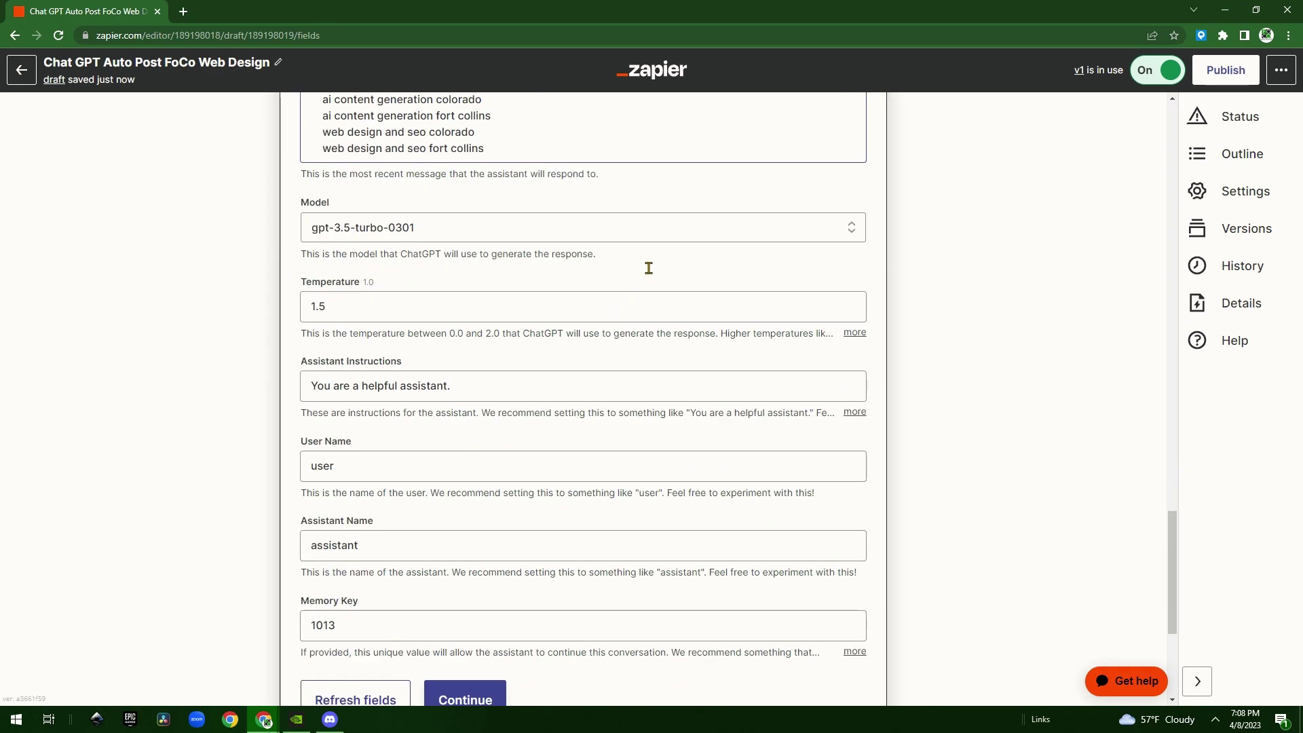
pyautogui.scroll(-4, 650, 272)
pyautogui.click(450, 430)
pyautogui.scroll(20, 458, 421)
pyautogui.scroll(-2, 458, 420)
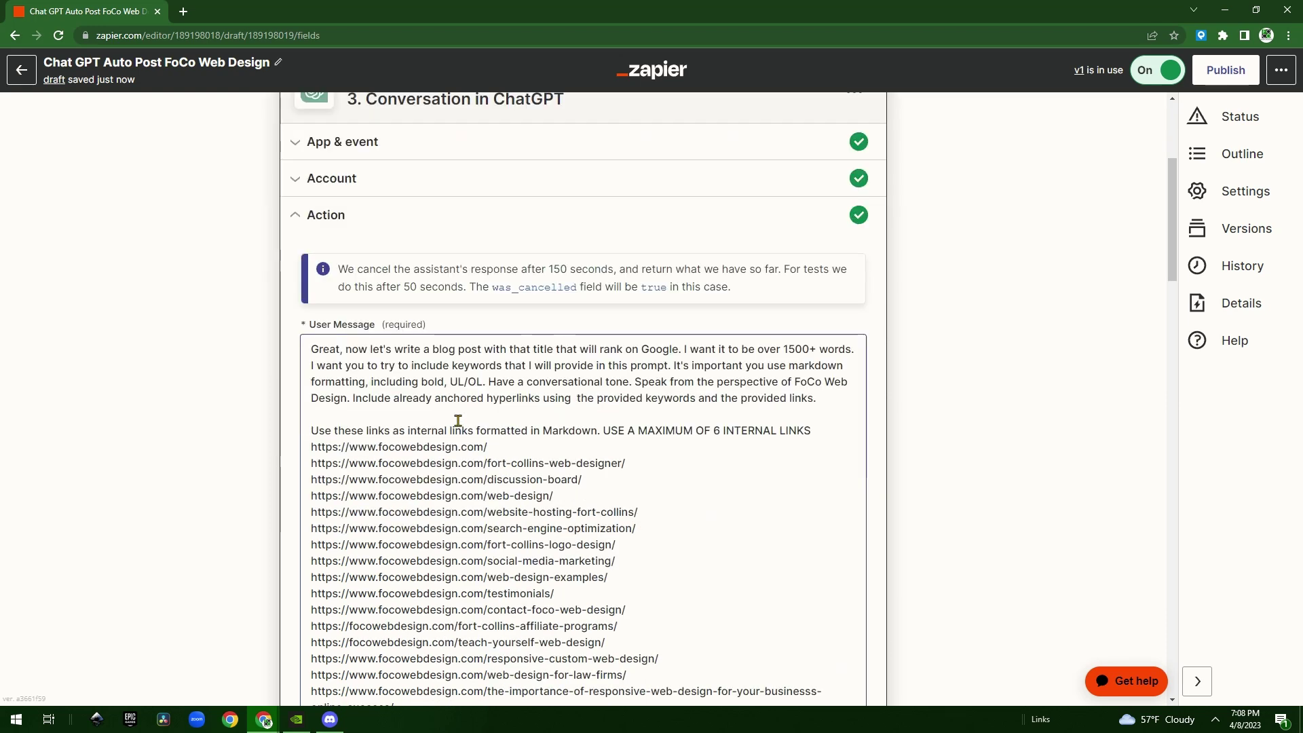
pyautogui.scroll(-20, 458, 421)
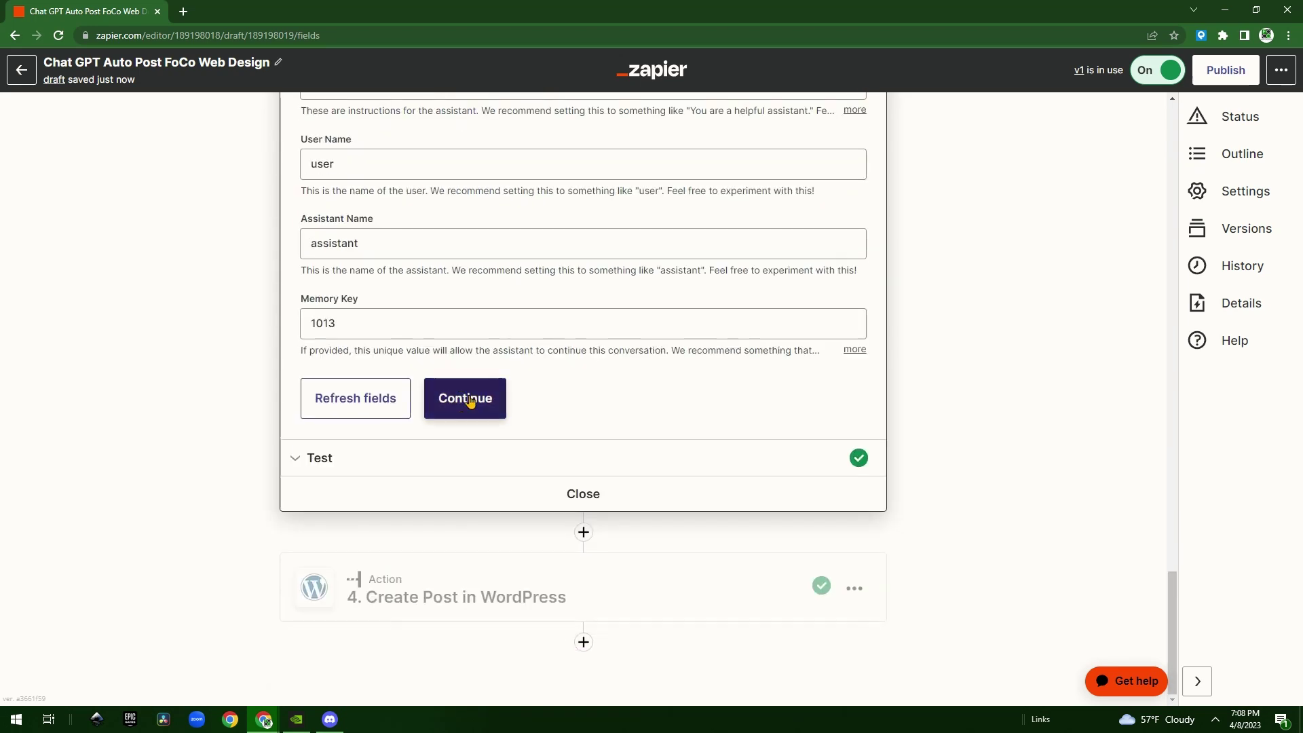
pyautogui.click(472, 411)
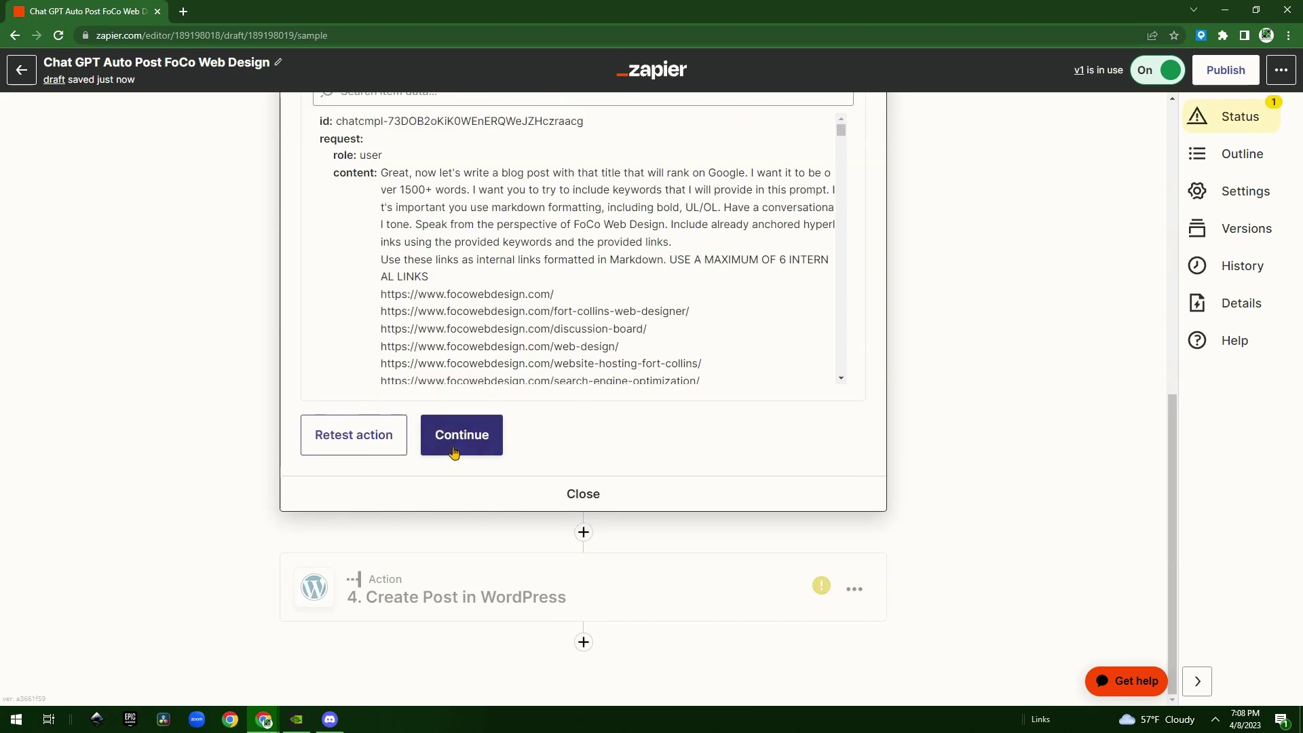
pyautogui.click(474, 438)
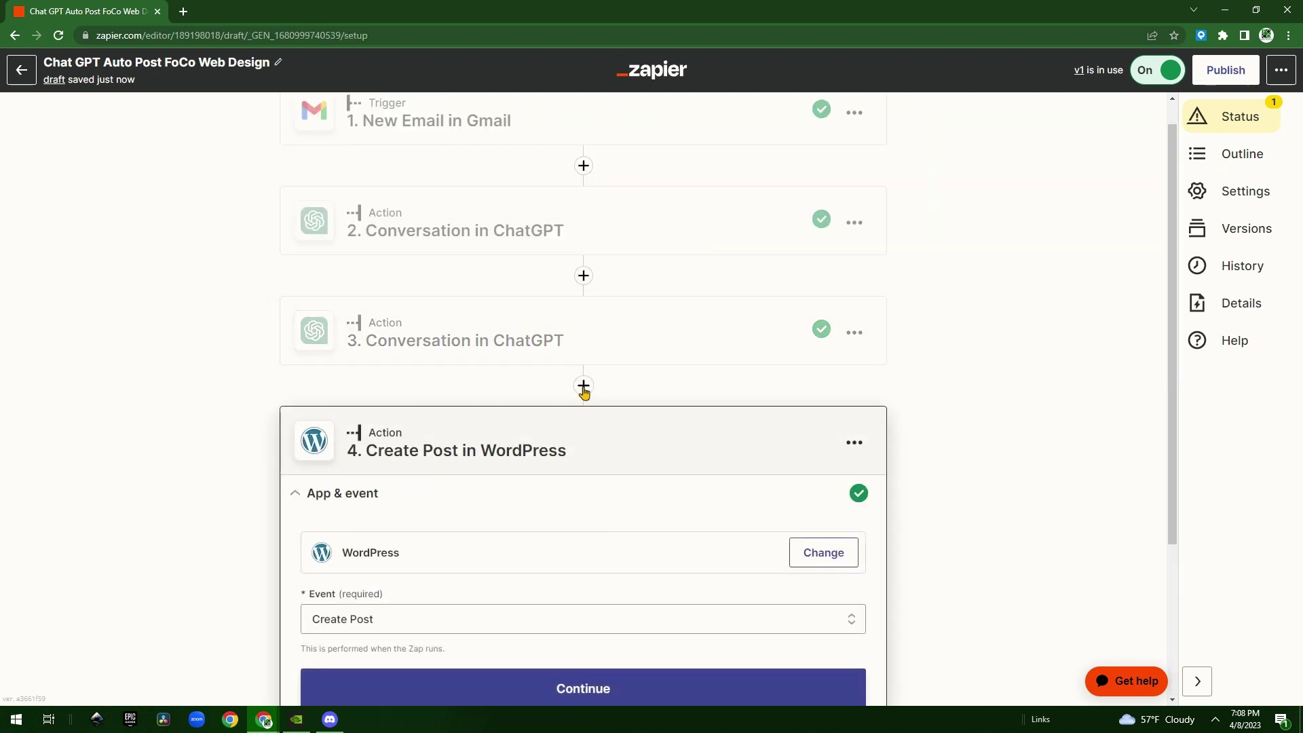
# Search the available action apps for WordPress and close the app selection without changing the action.
pyautogui.click(849, 445)
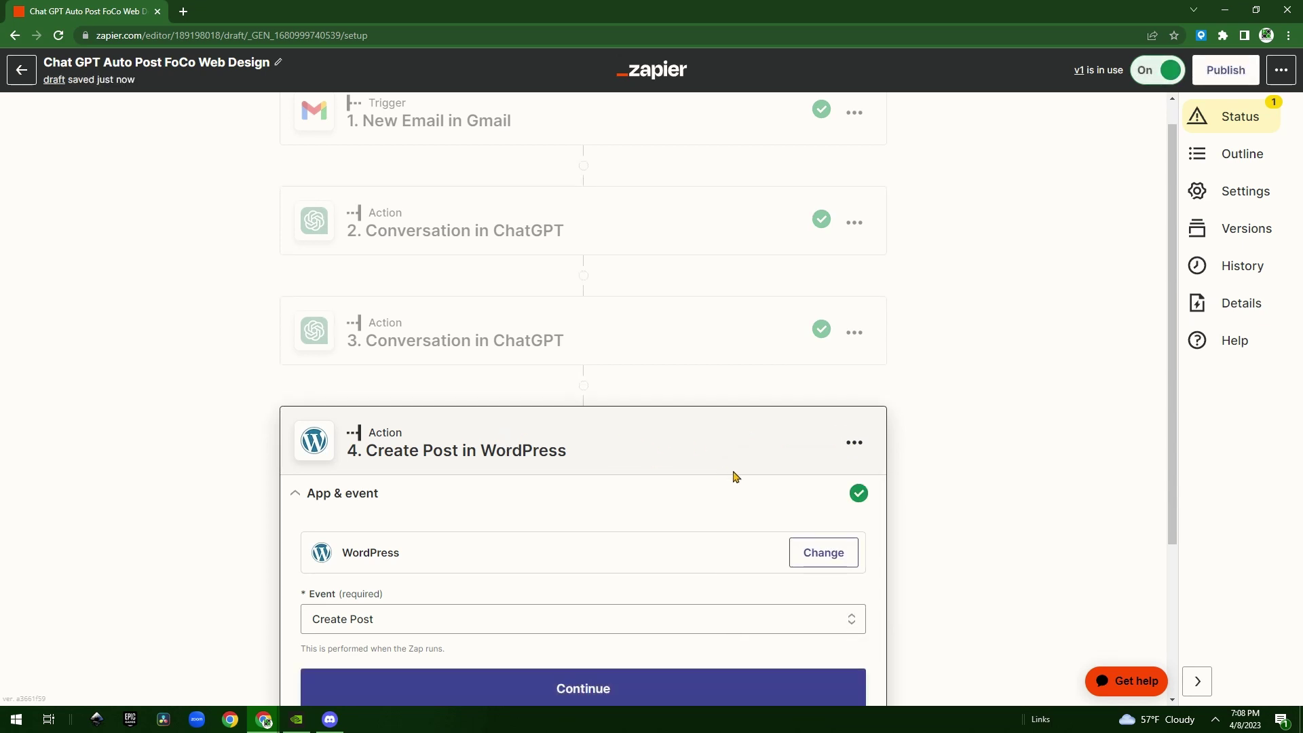
pyautogui.click(817, 550)
pyautogui.write('wrdpres')
pyautogui.press('BackSpace')
pyautogui.press('BackSpace')
pyautogui.press('BackSpace')
pyautogui.press('BackSpace')
pyautogui.press('BackSpace')
pyautogui.press('BackSpace')
pyautogui.write('wordres')
pyautogui.press('BackSpace')
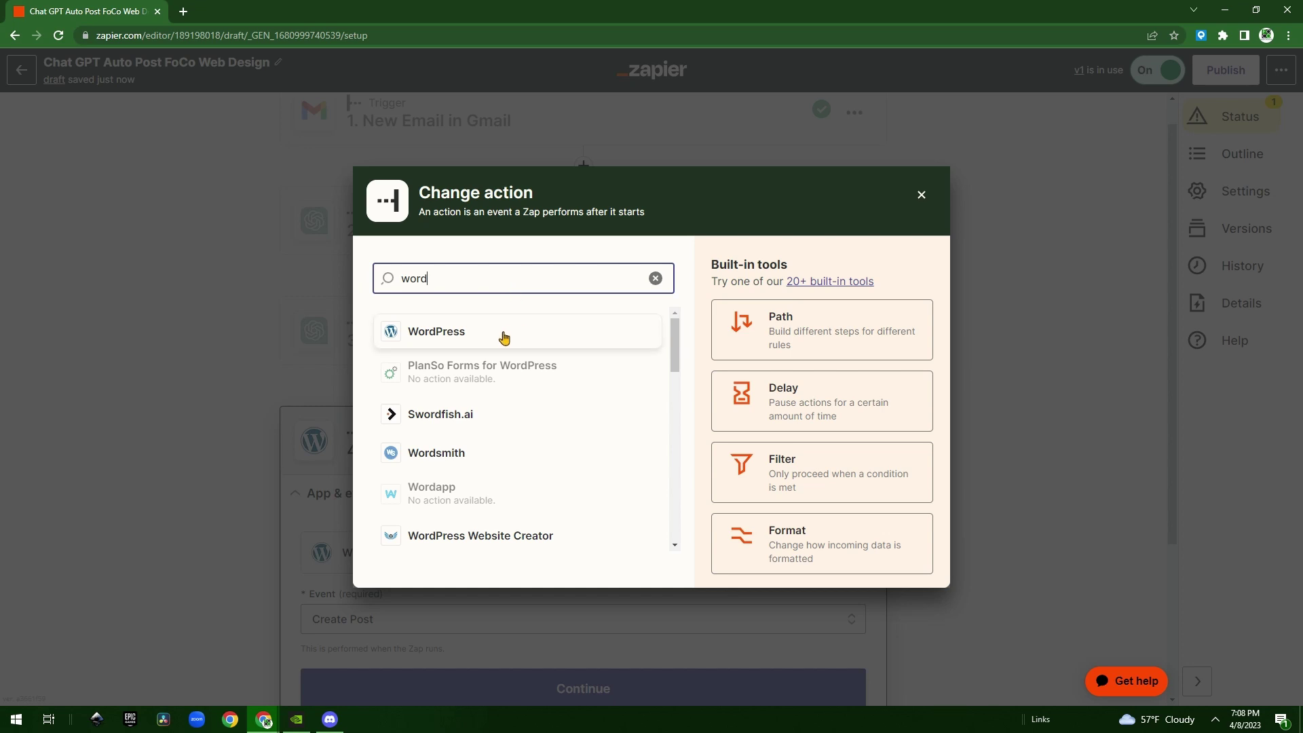
pyautogui.click(921, 197)
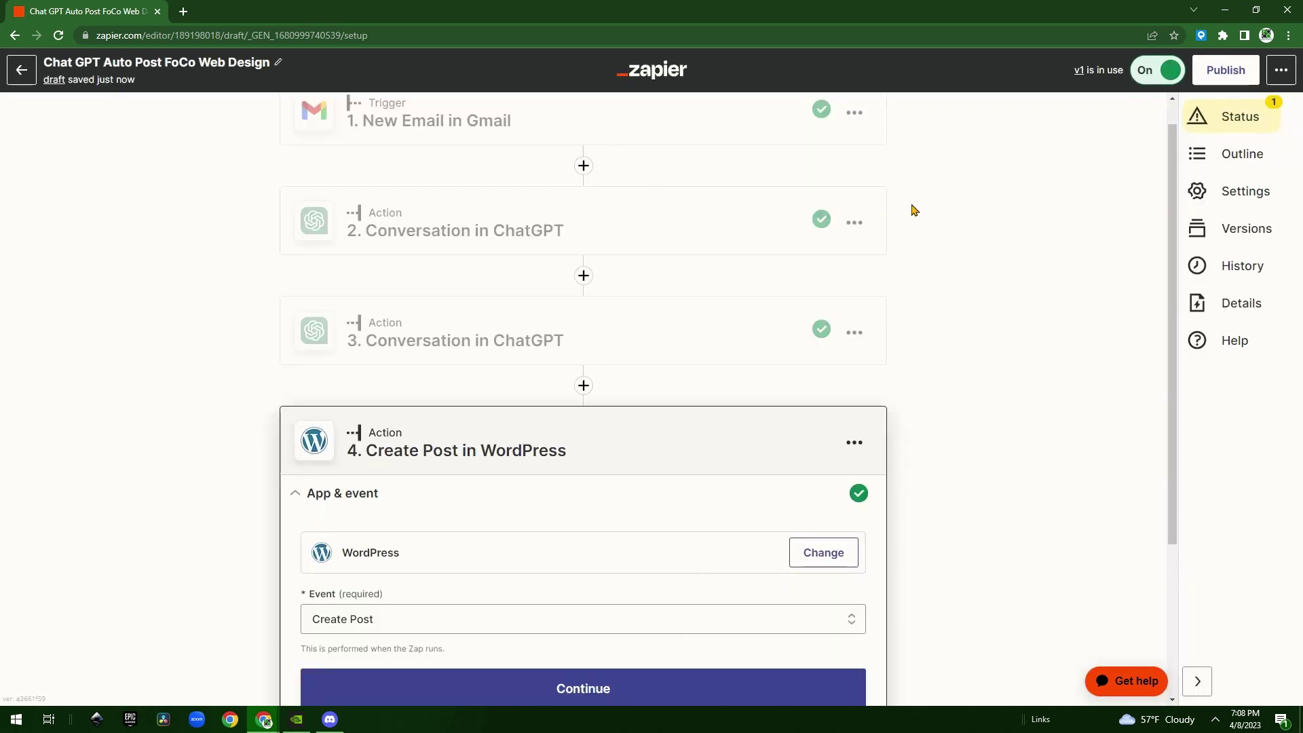
# Choose Create Post as the WordPress action's event and continue to the account settings.
pyautogui.scroll(-3, 689, 295)
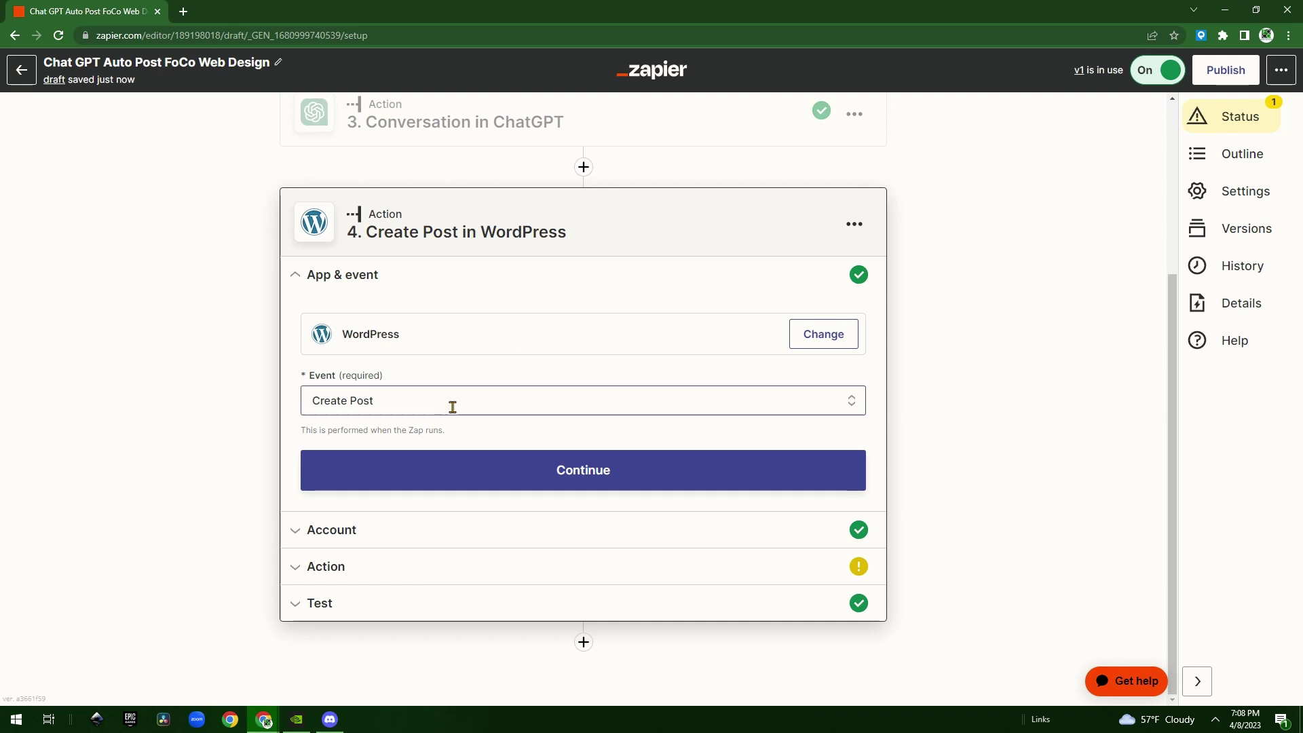
pyautogui.click(420, 400)
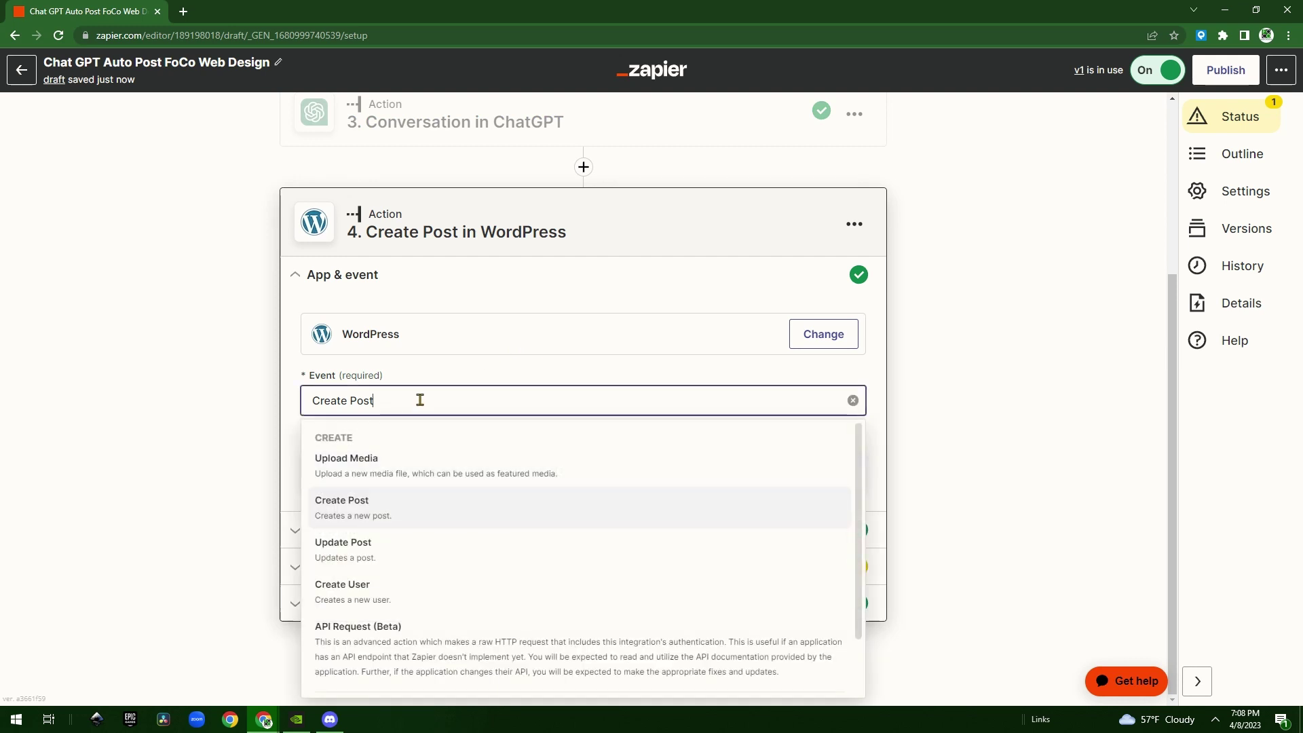
pyautogui.click(397, 511)
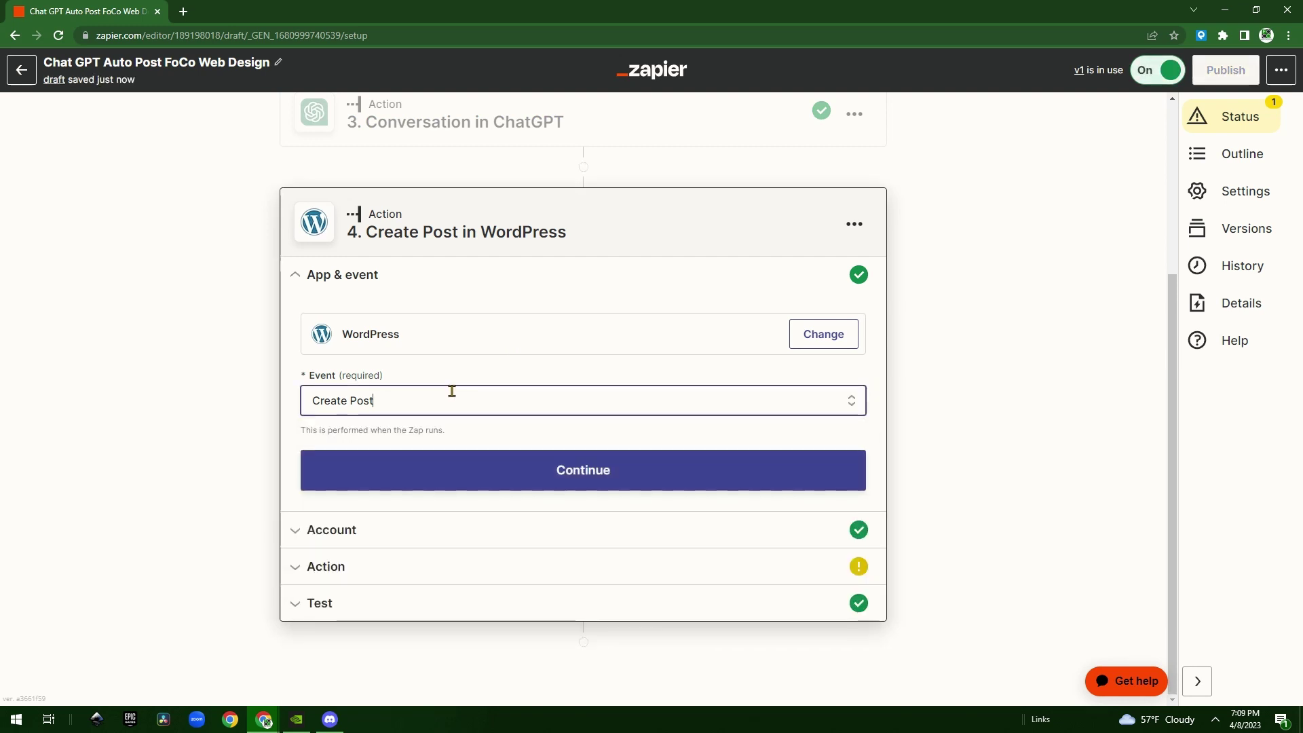
pyautogui.click(576, 468)
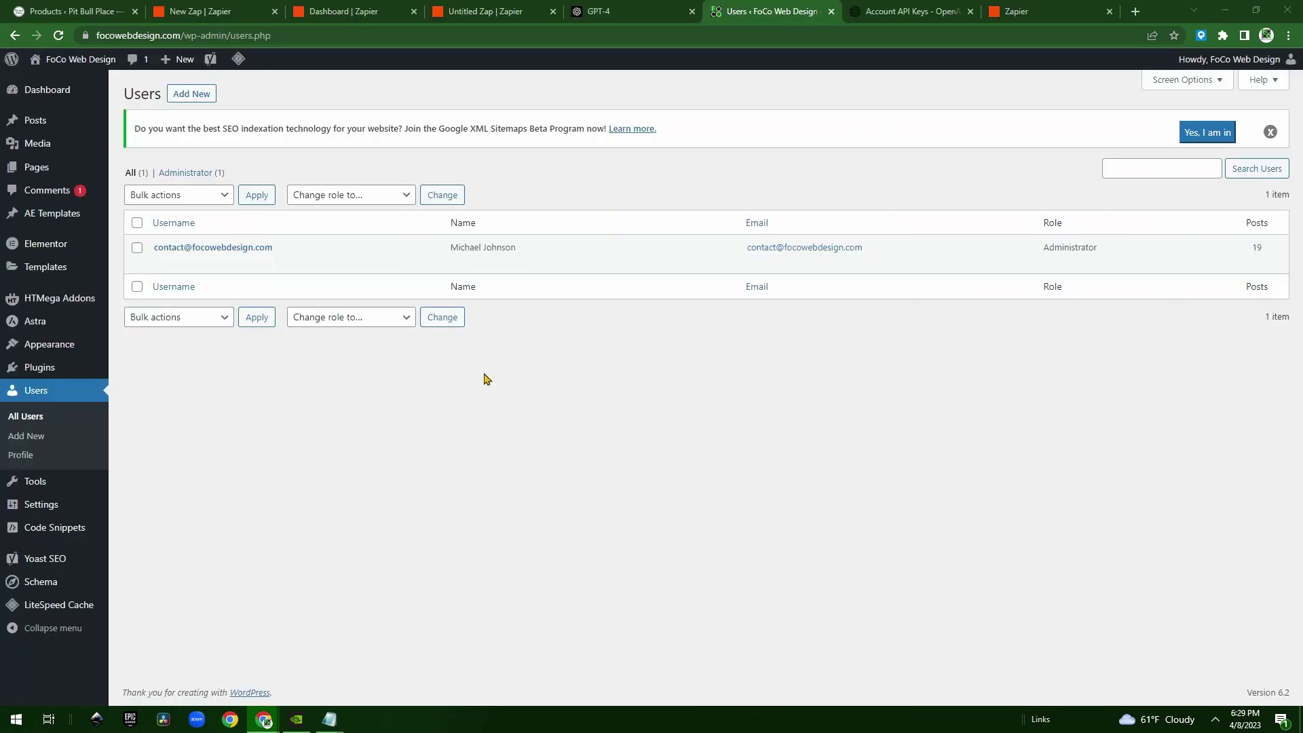
# In the WordPress admin, add a new user with username and first name Zapier, filling in the user's email.
pyautogui.click(193, 94)
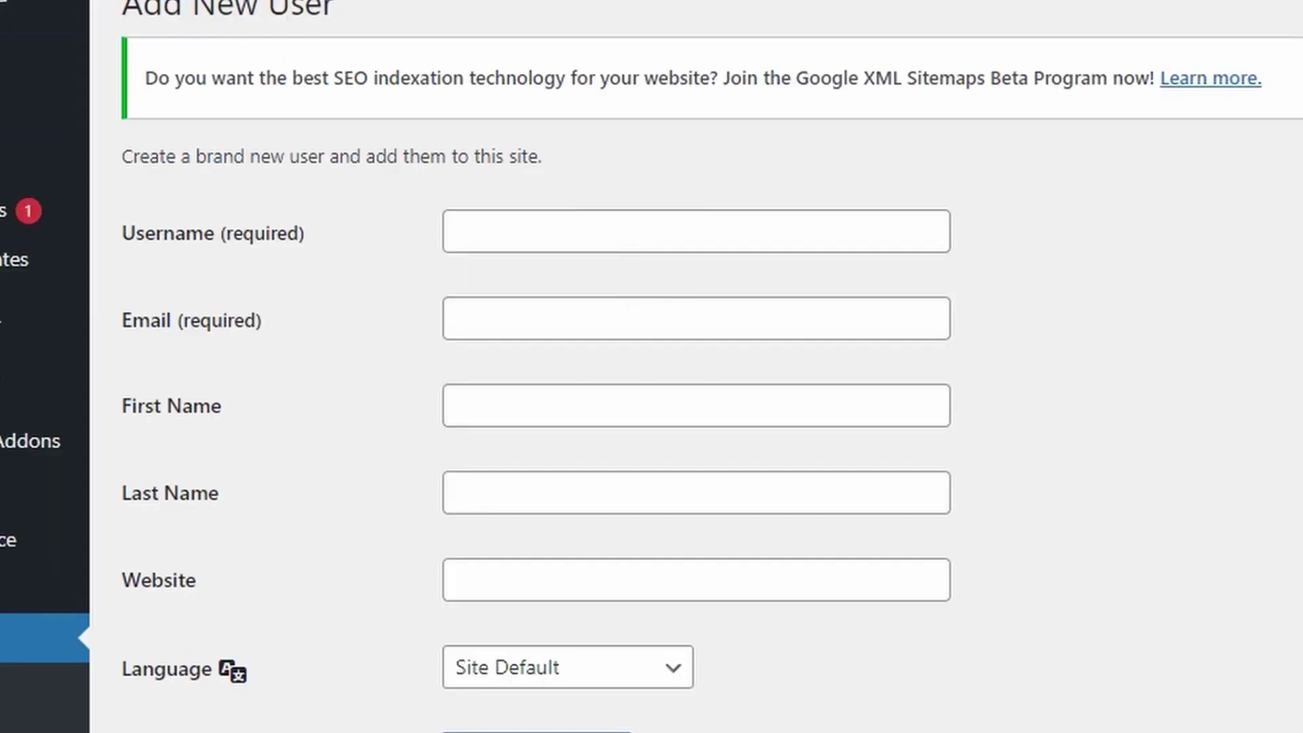
pyautogui.write('Zapier')
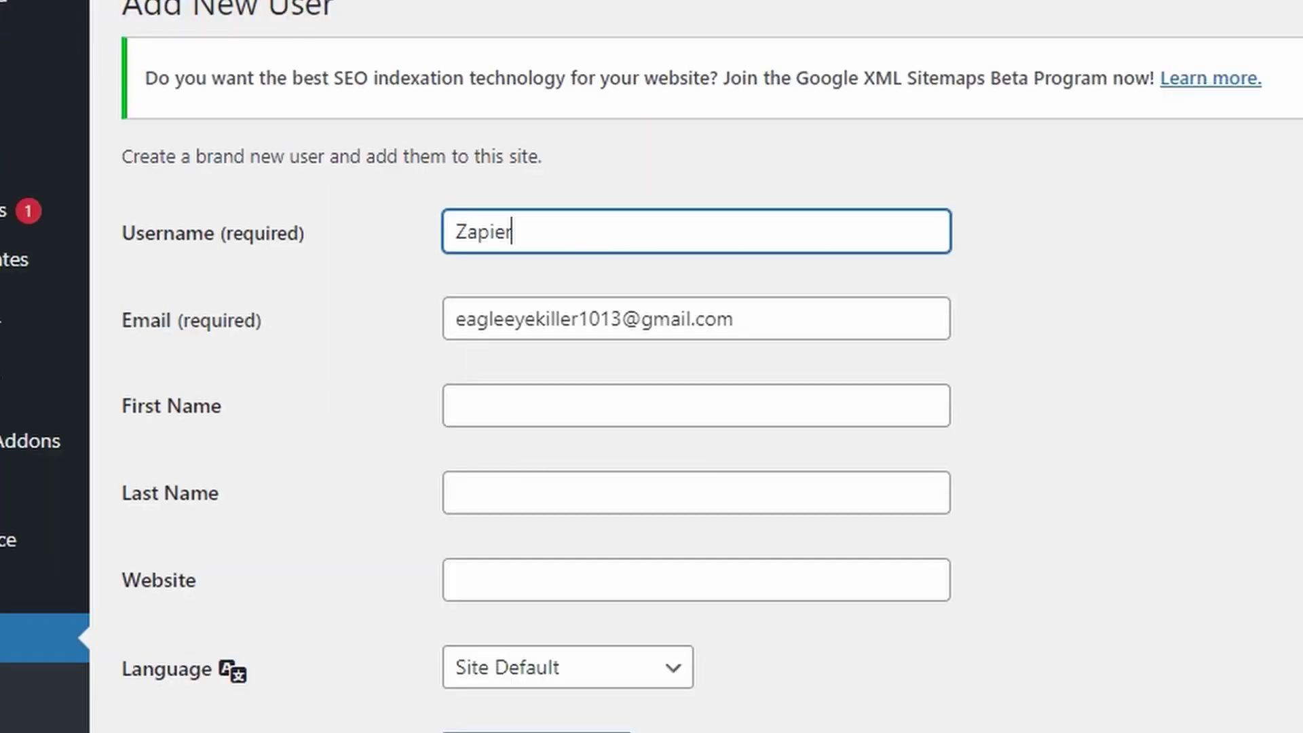
pyautogui.click(576, 415)
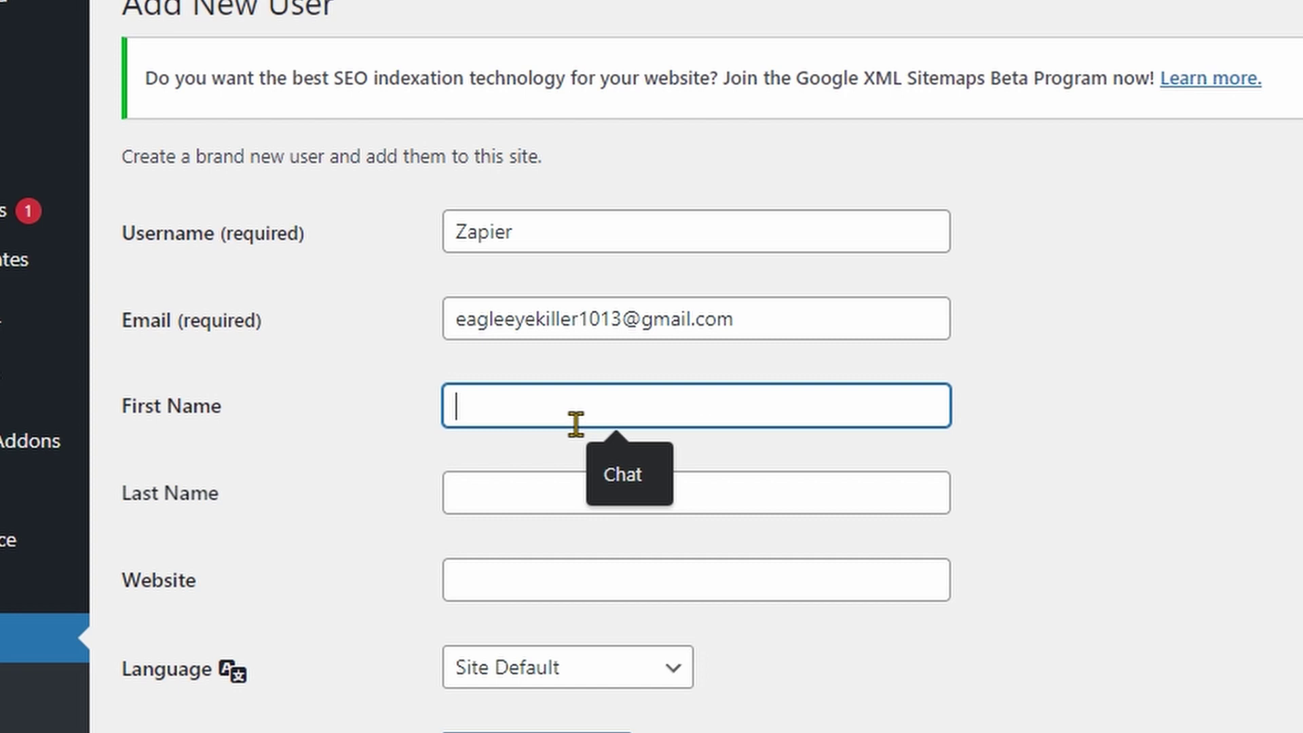
pyautogui.write('Zapier')
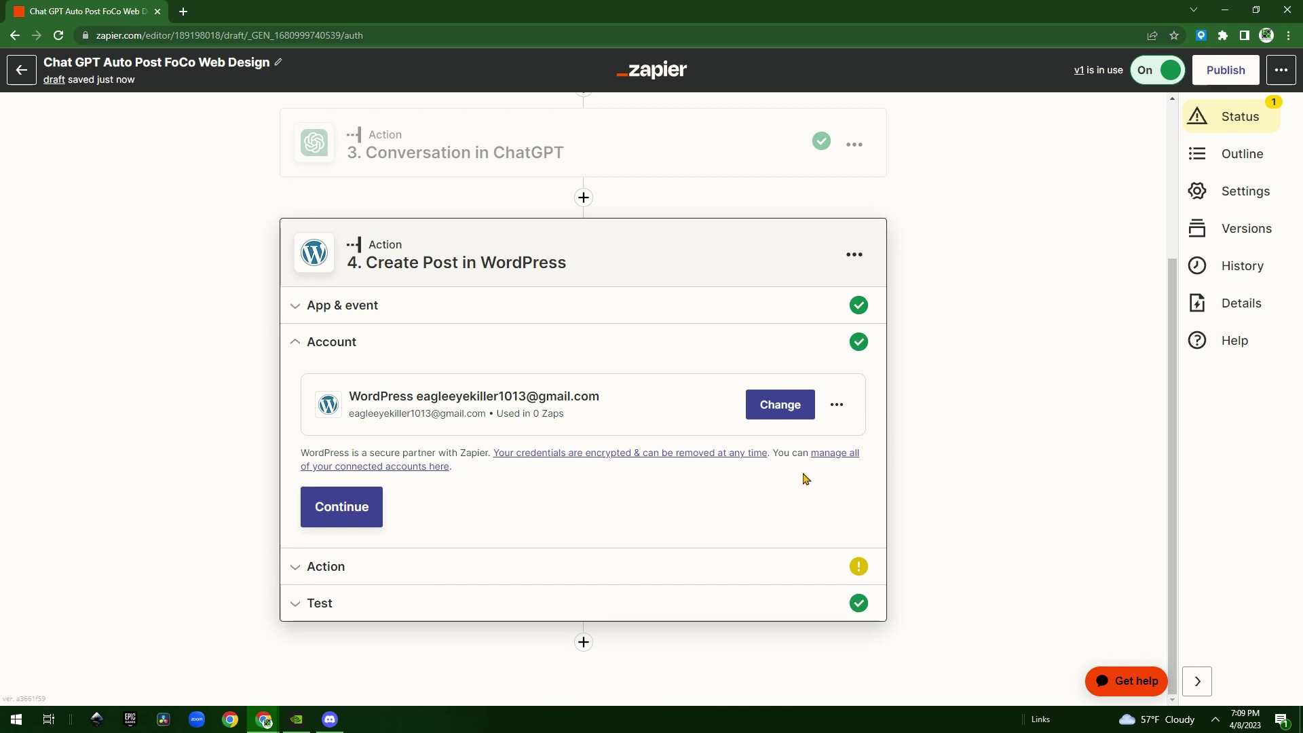
# Locate the Zapier for WordPress plugin among the site's installed plugins and enable its auto-updates.
pyautogui.click(343, 519)
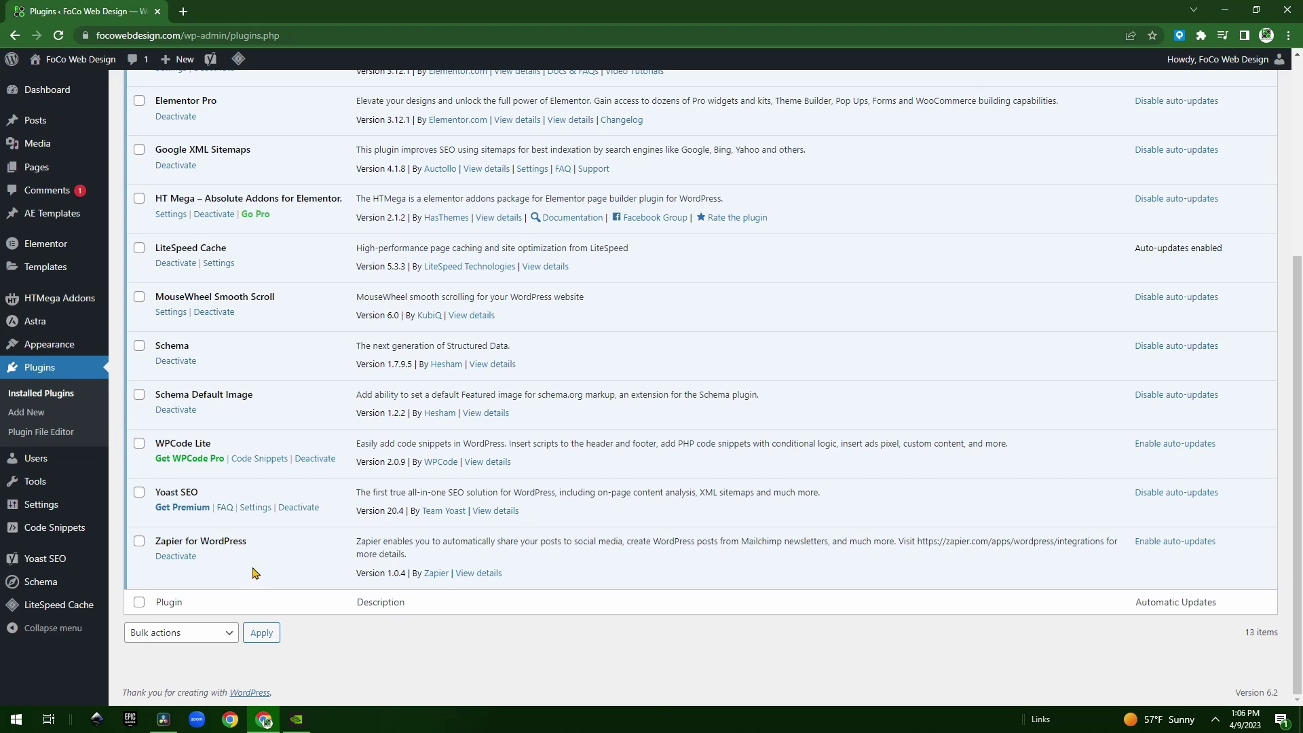
pyautogui.moveTo(250, 540); pyautogui.dragTo(156, 541)
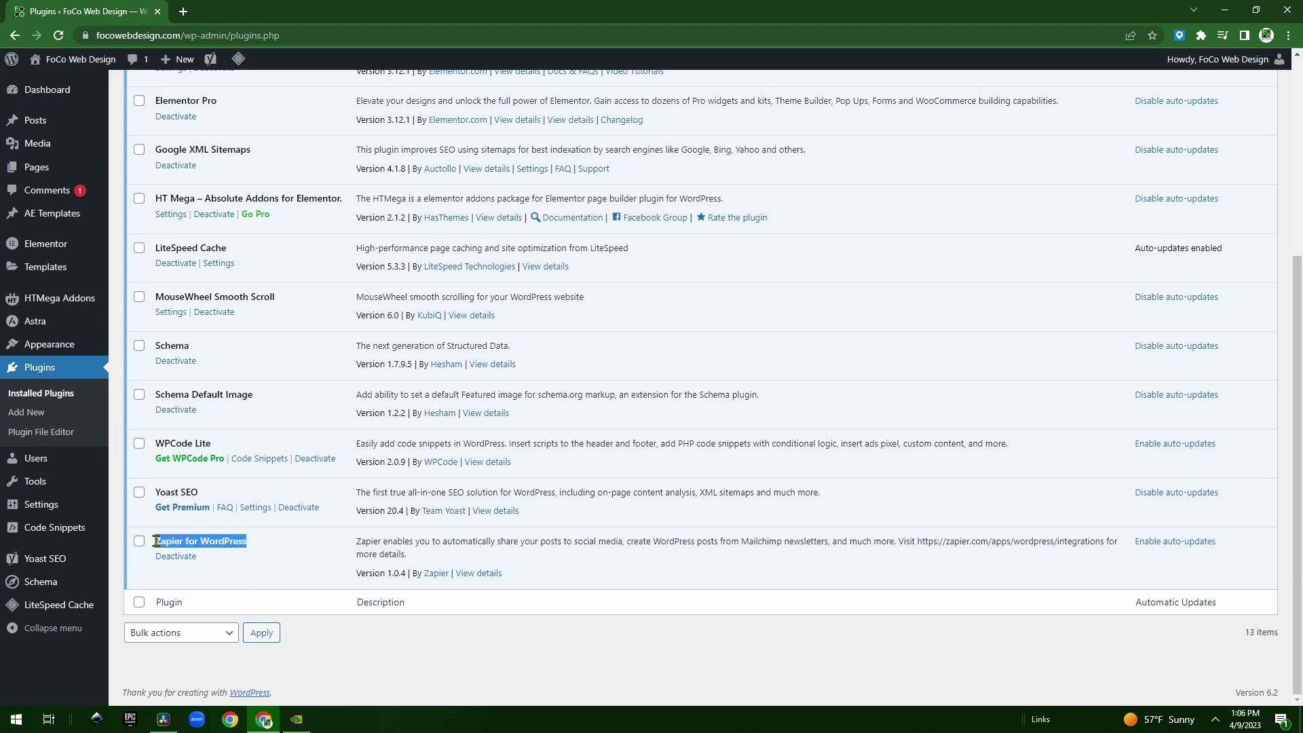
pyautogui.click(231, 542)
pyautogui.moveTo(412, 574); pyautogui.dragTo(448, 576)
pyautogui.click(481, 637)
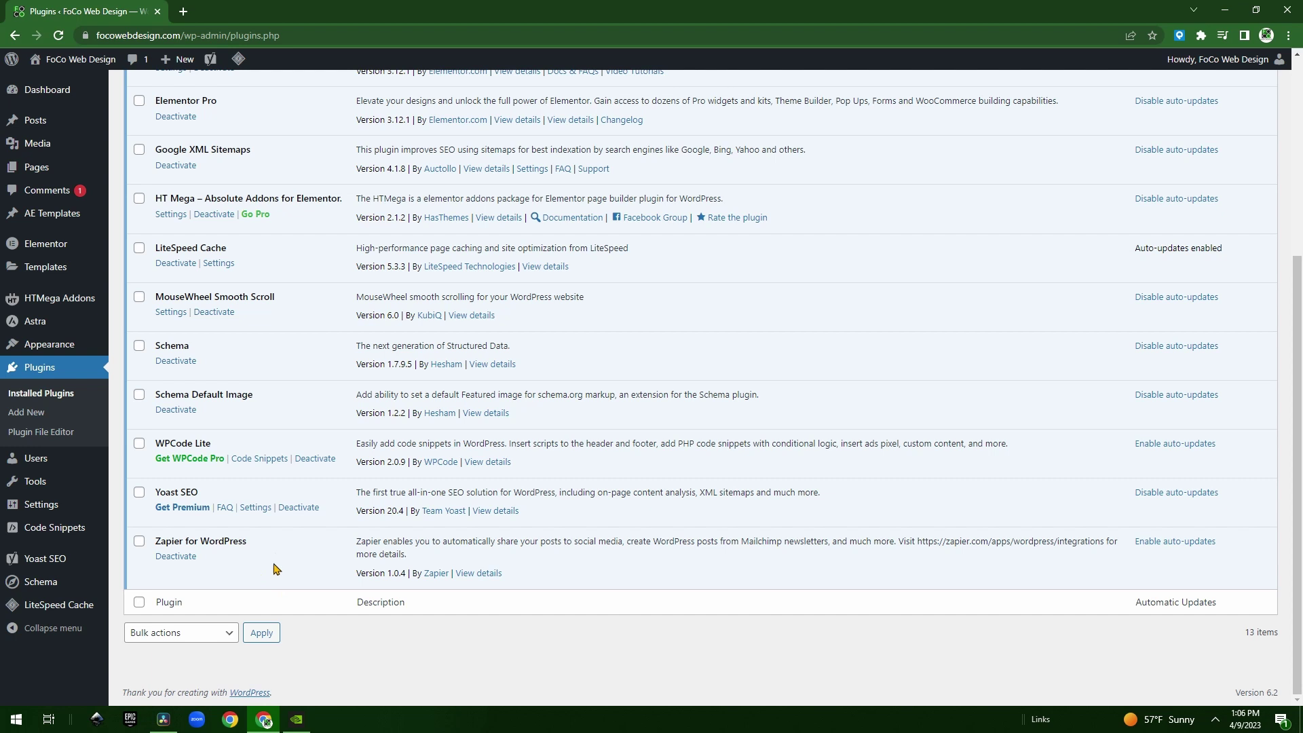
pyautogui.click(1184, 542)
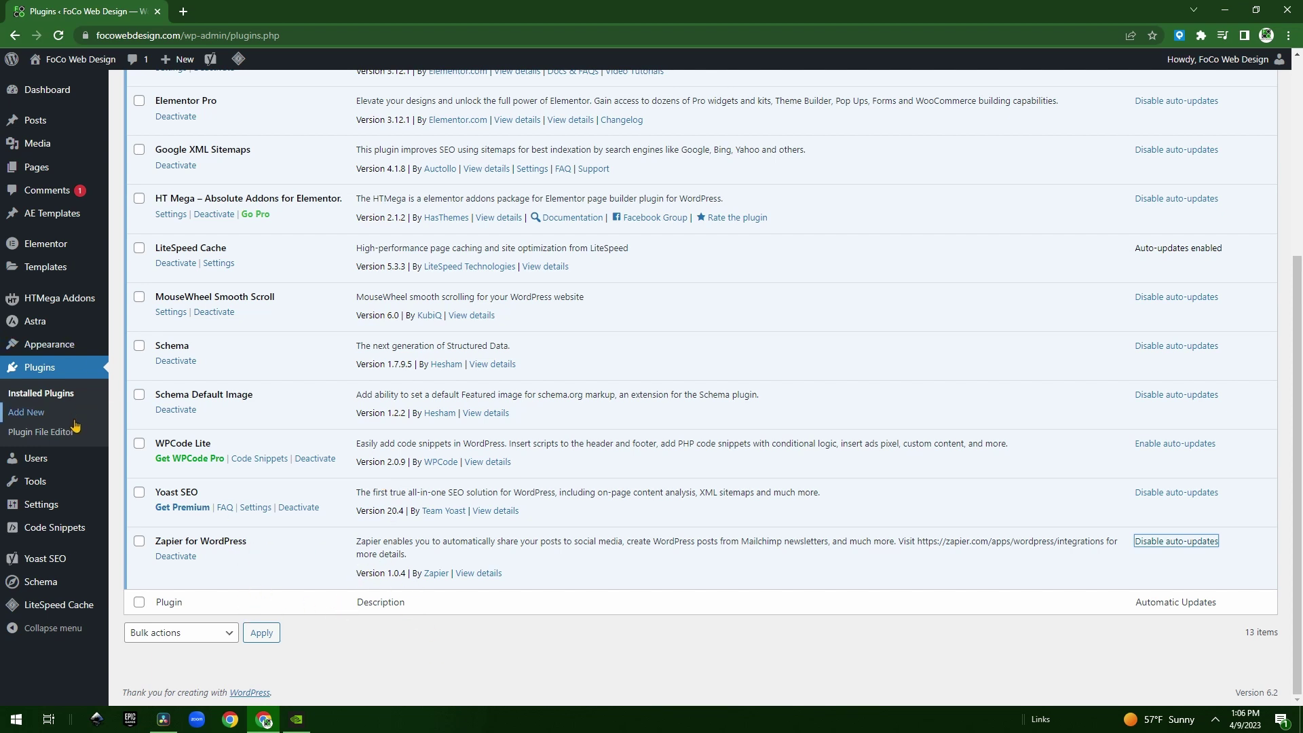
# Open the page for adding new plugins in a separate browser tab and search it for the Zapier plugin.
pyautogui.rightClick(34, 414)
pyautogui.click(68, 421)
pyautogui.click(299, 15)
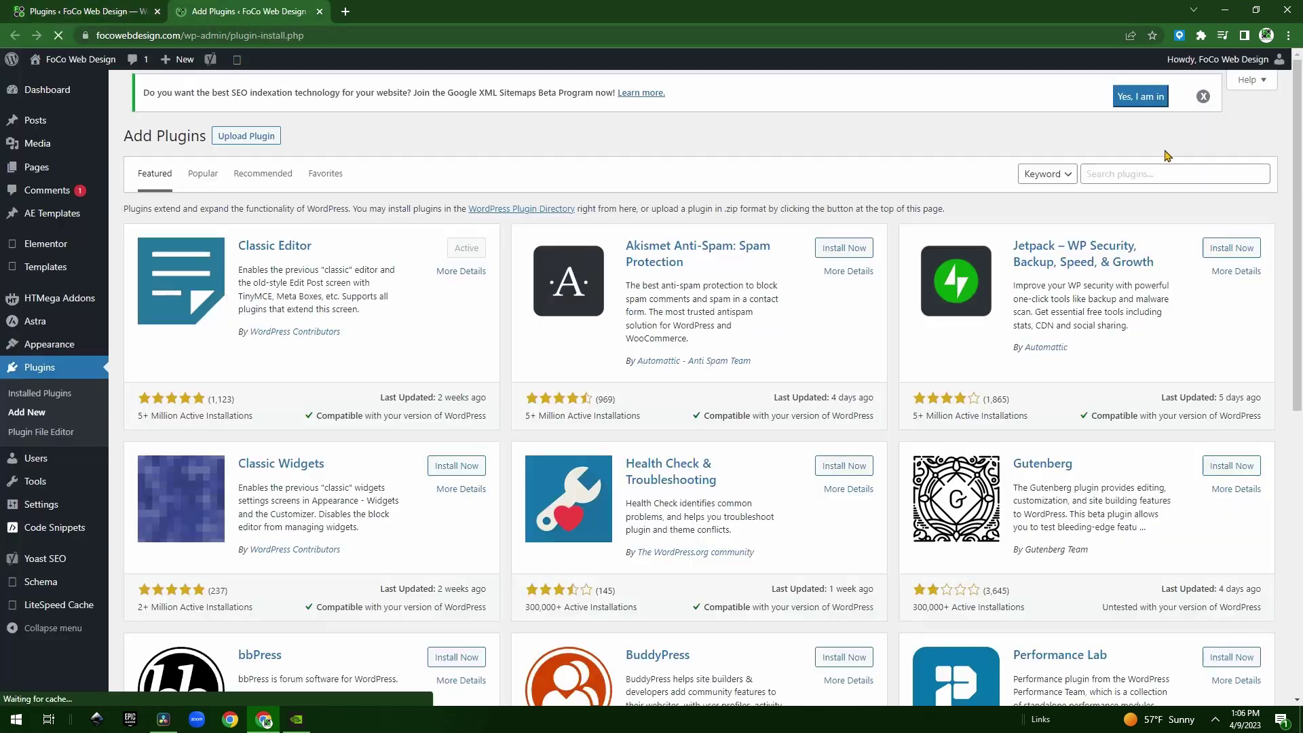
pyautogui.click(1155, 175)
pyautogui.write('z')
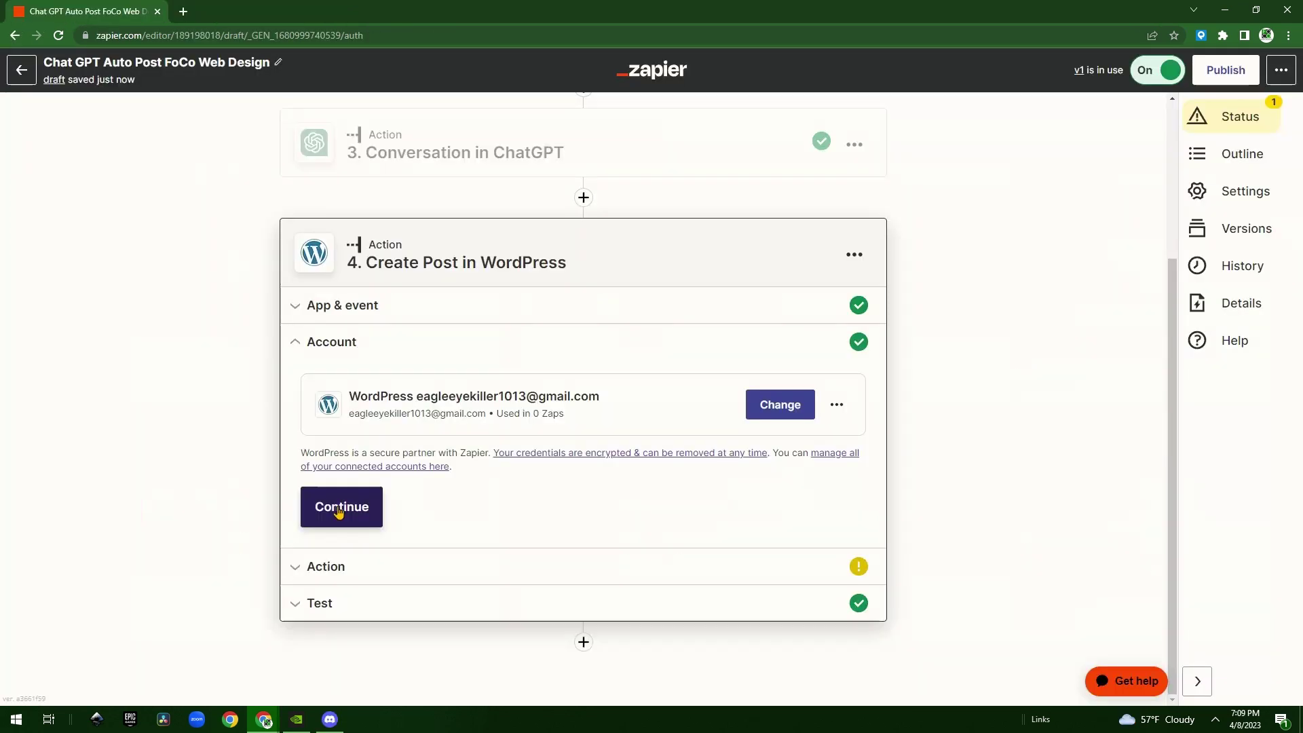
# Continue past the WordPress account settings and choose Posts as the action's post type.
pyautogui.click(340, 511)
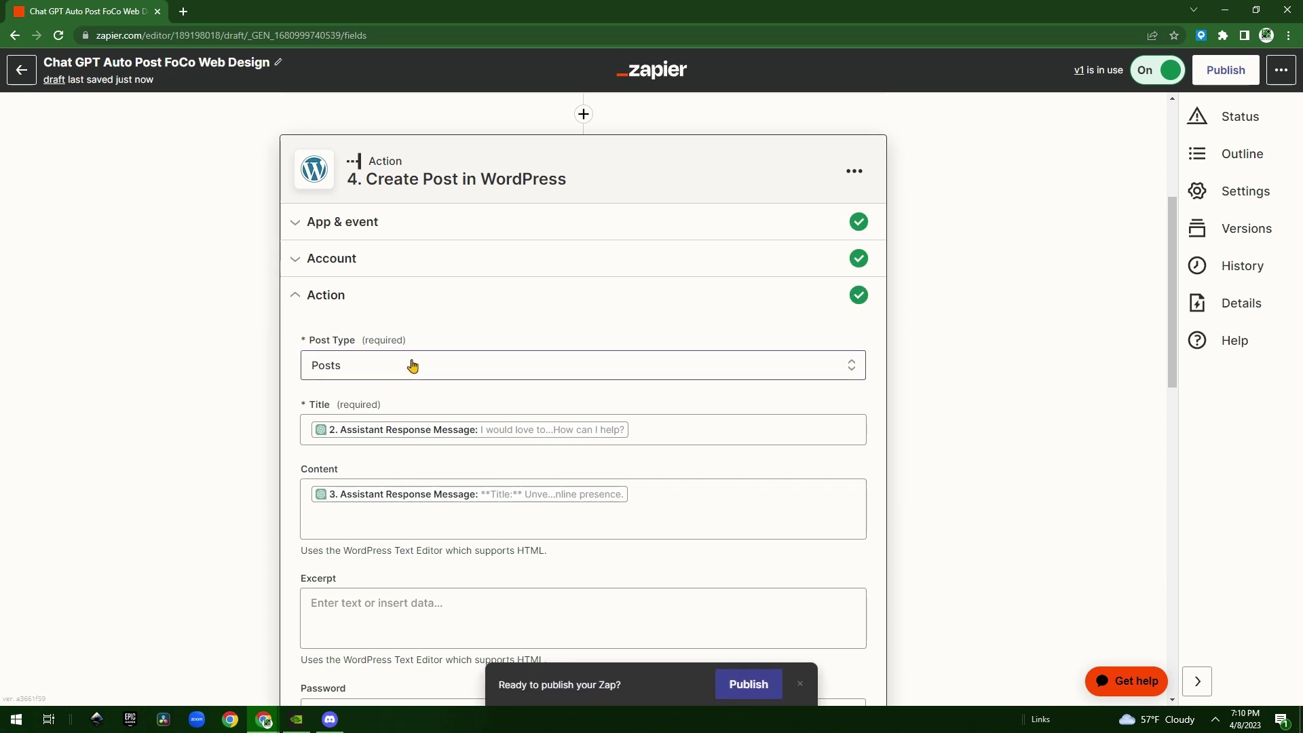
pyautogui.click(412, 368)
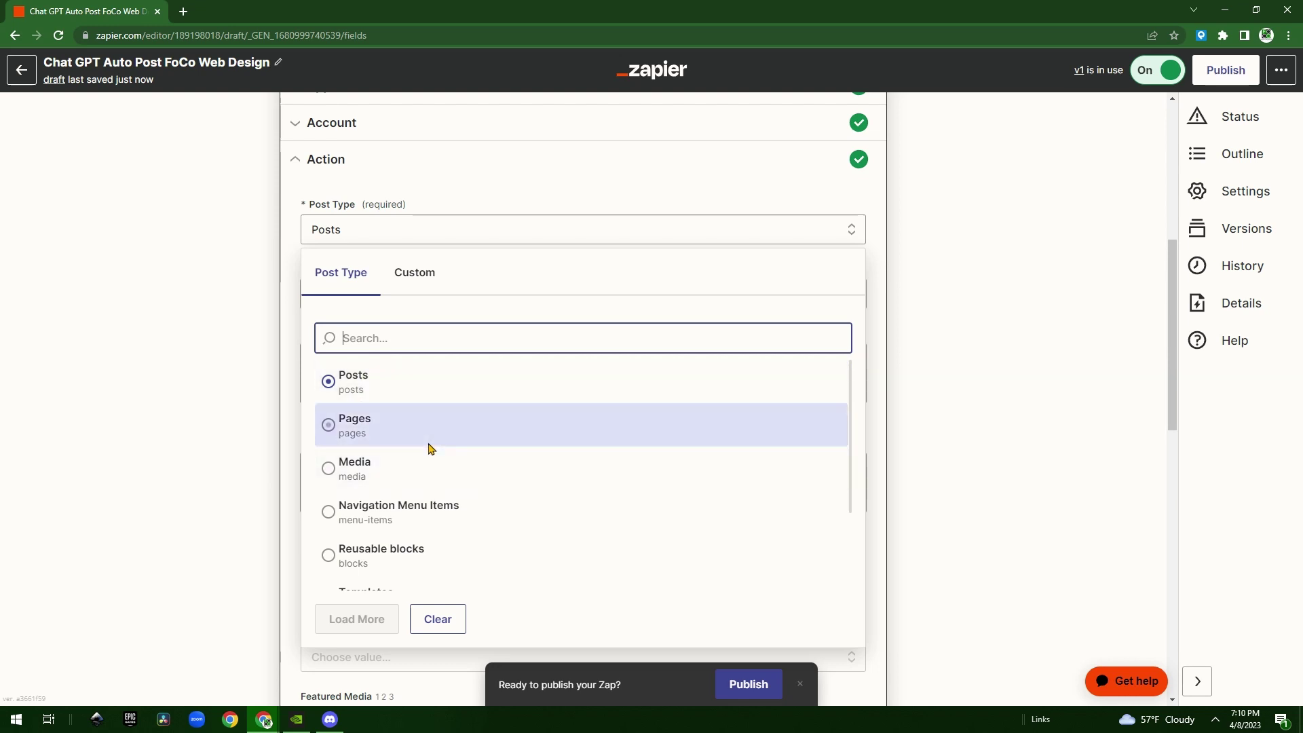
pyautogui.click(350, 388)
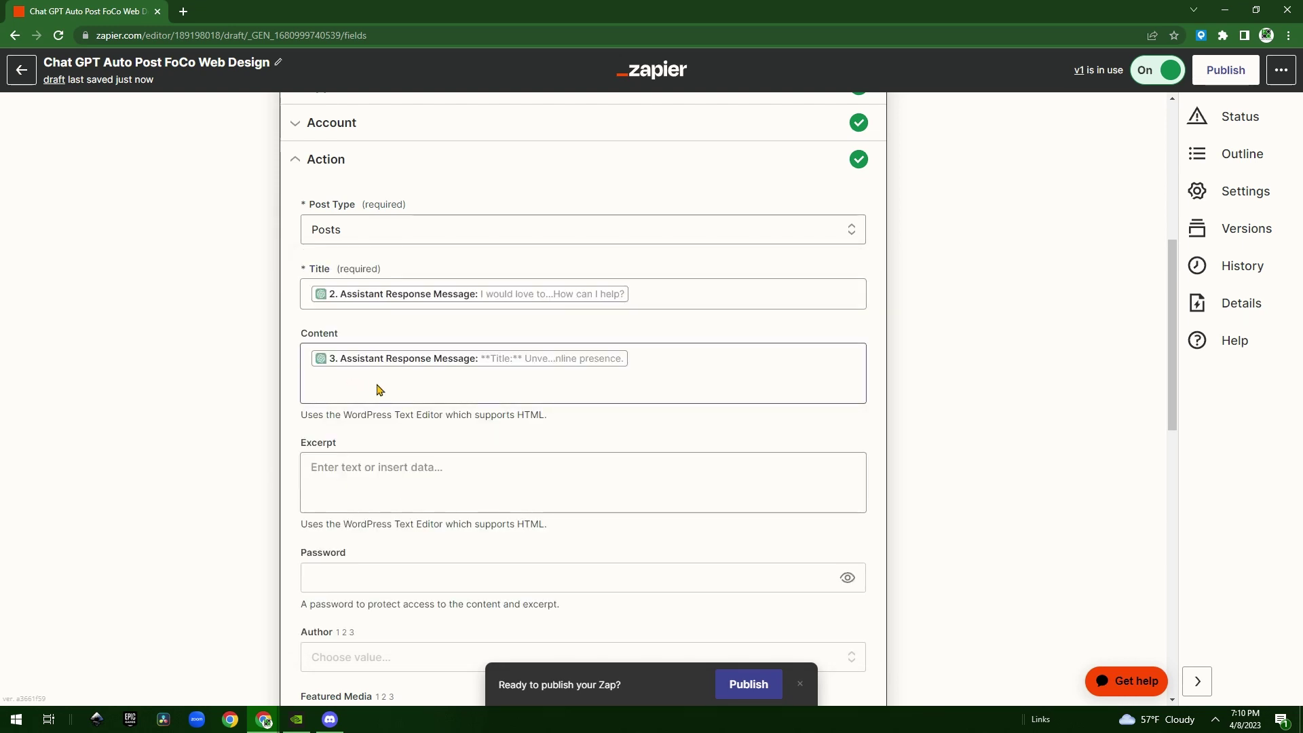
# Fill the post's Title with the Assistant Response Message from step 2, Conversation in ChatGPT.
pyautogui.click(388, 298)
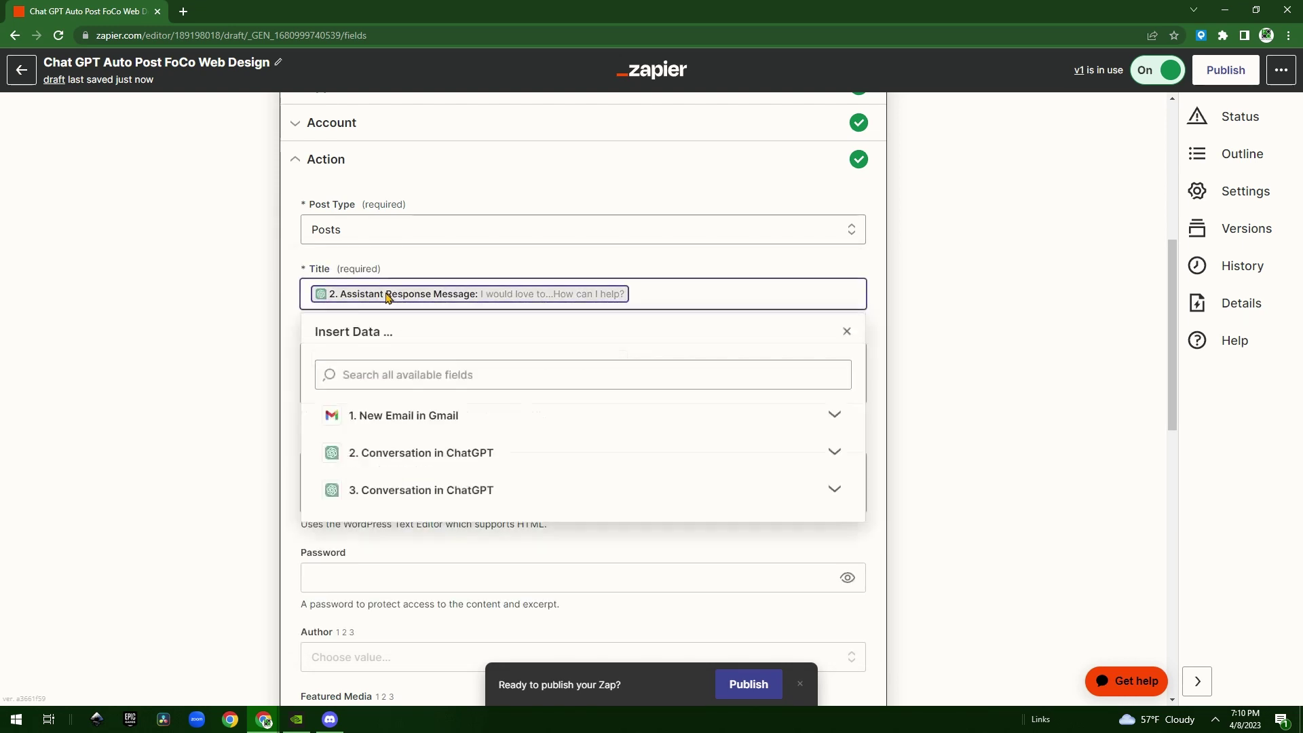
pyautogui.click(469, 454)
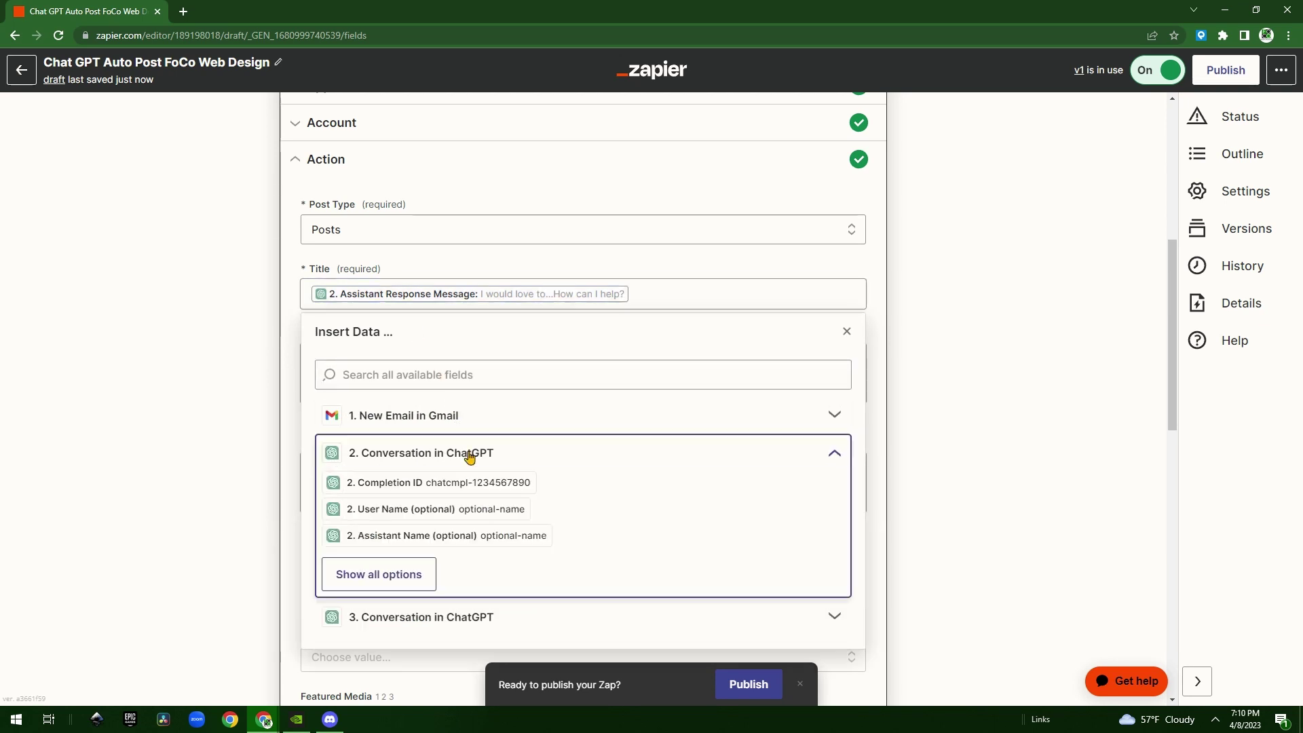
pyautogui.click(407, 575)
pyautogui.scroll(-4, 568, 504)
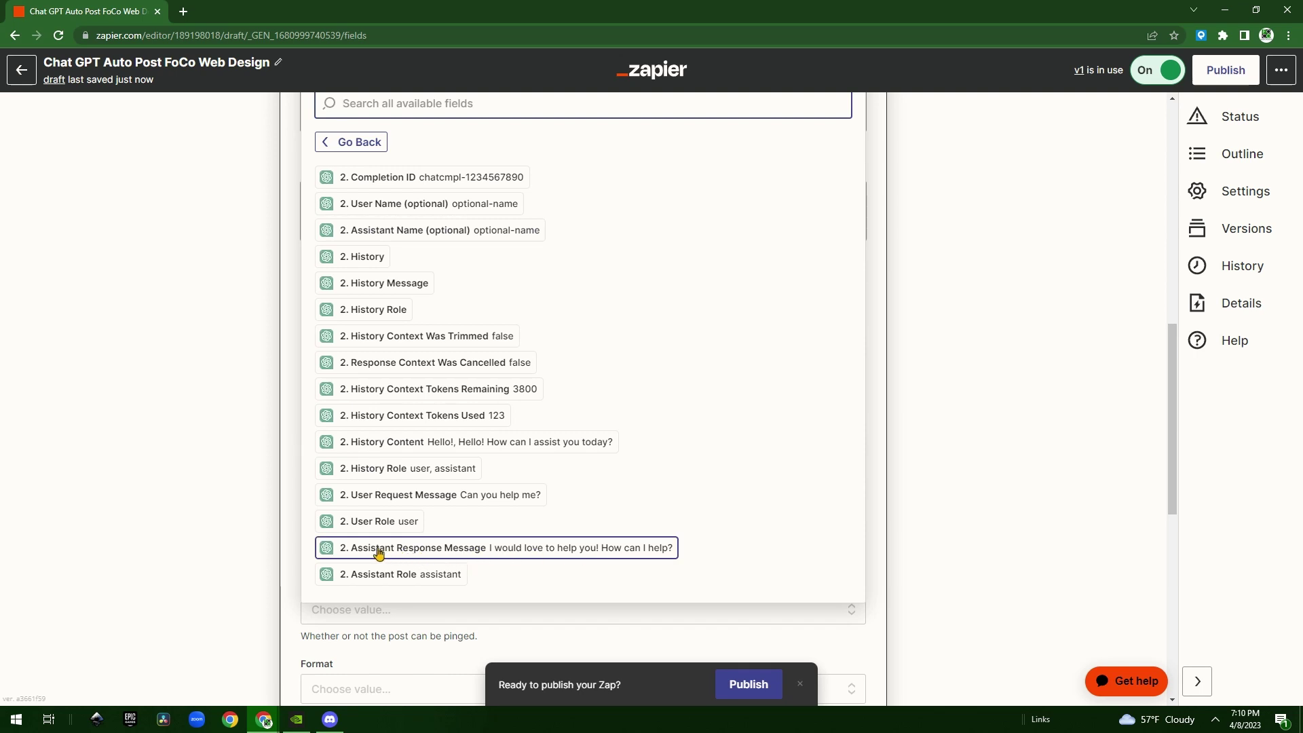
pyautogui.click(540, 557)
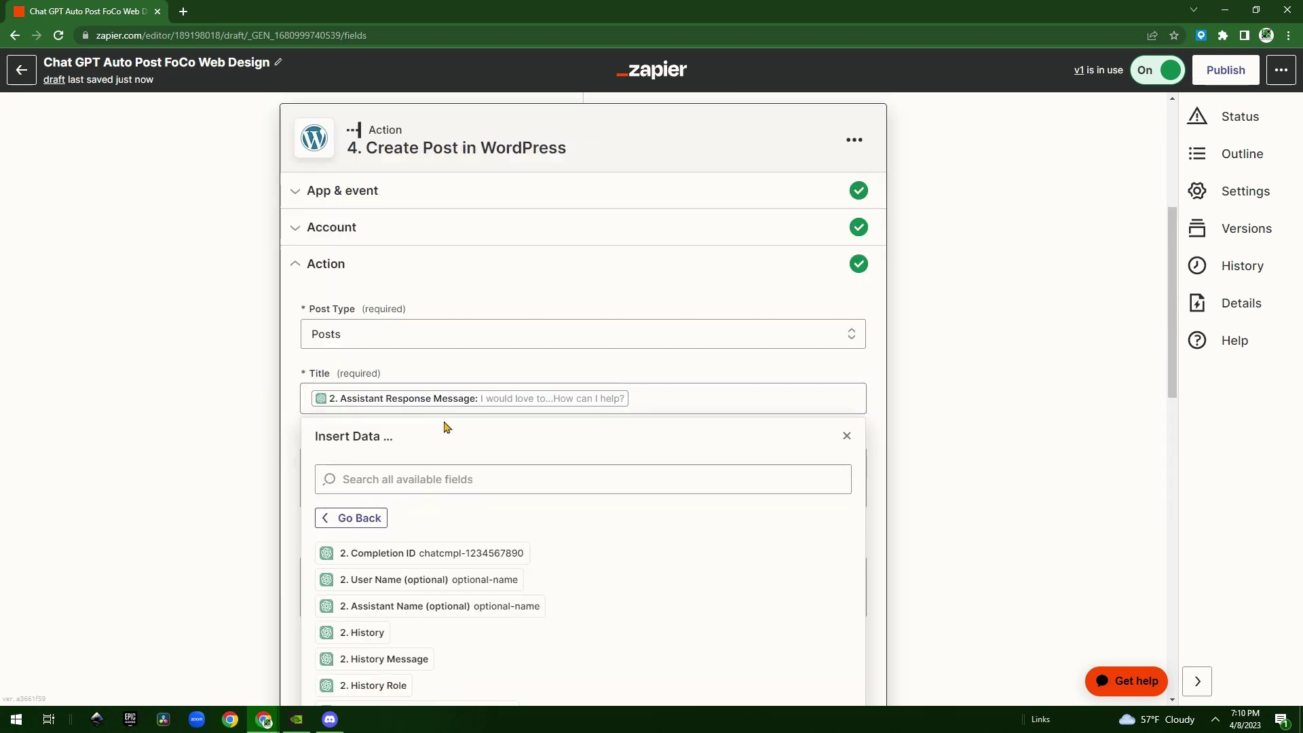
pyautogui.click(293, 404)
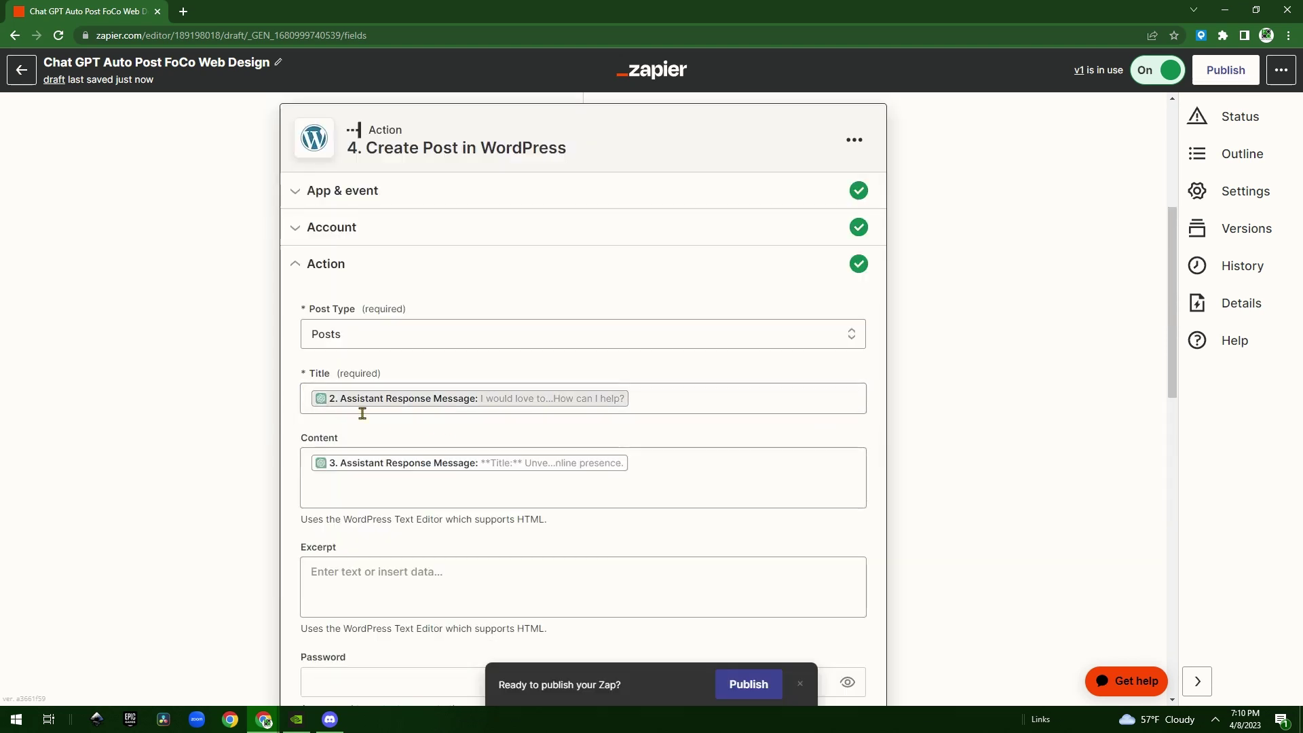
# Insert the Assistant Response Message from step 3 into the post's Content again and remove the duplicate entry.
pyautogui.click(360, 467)
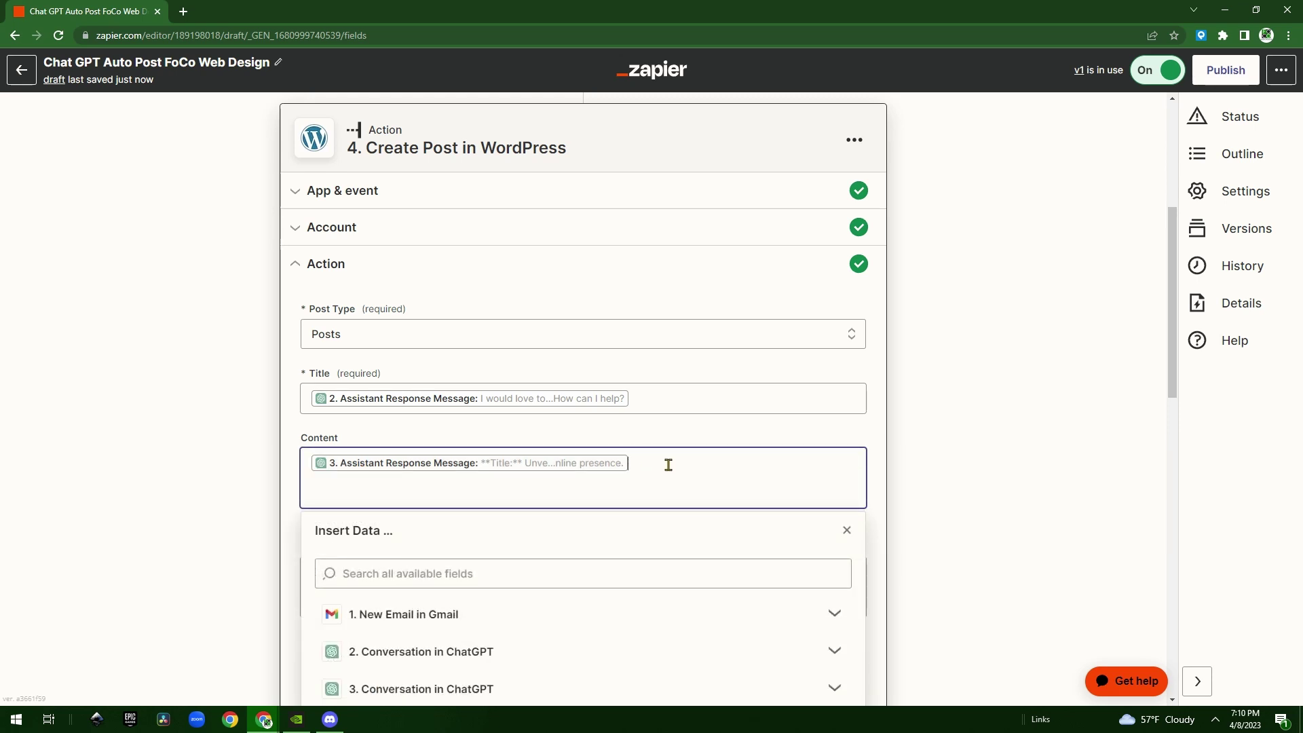
pyautogui.scroll(-2, 669, 464)
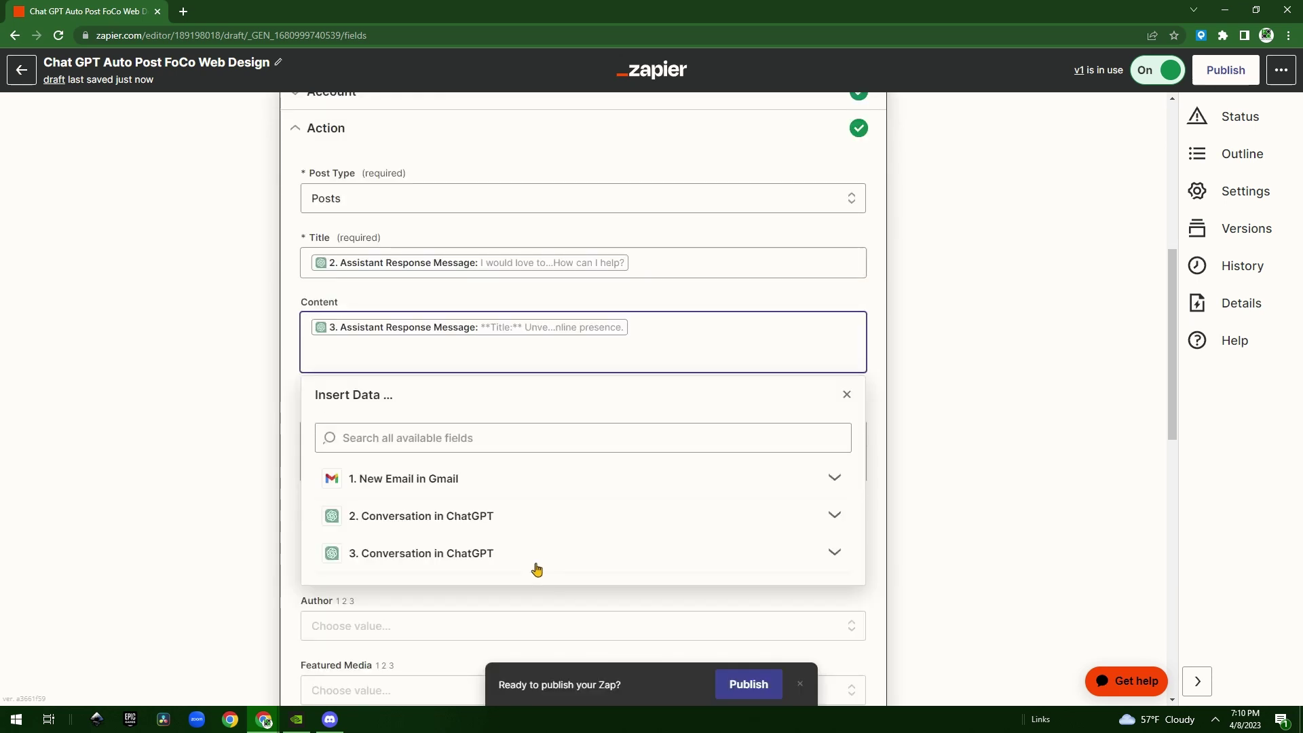
pyautogui.click(478, 555)
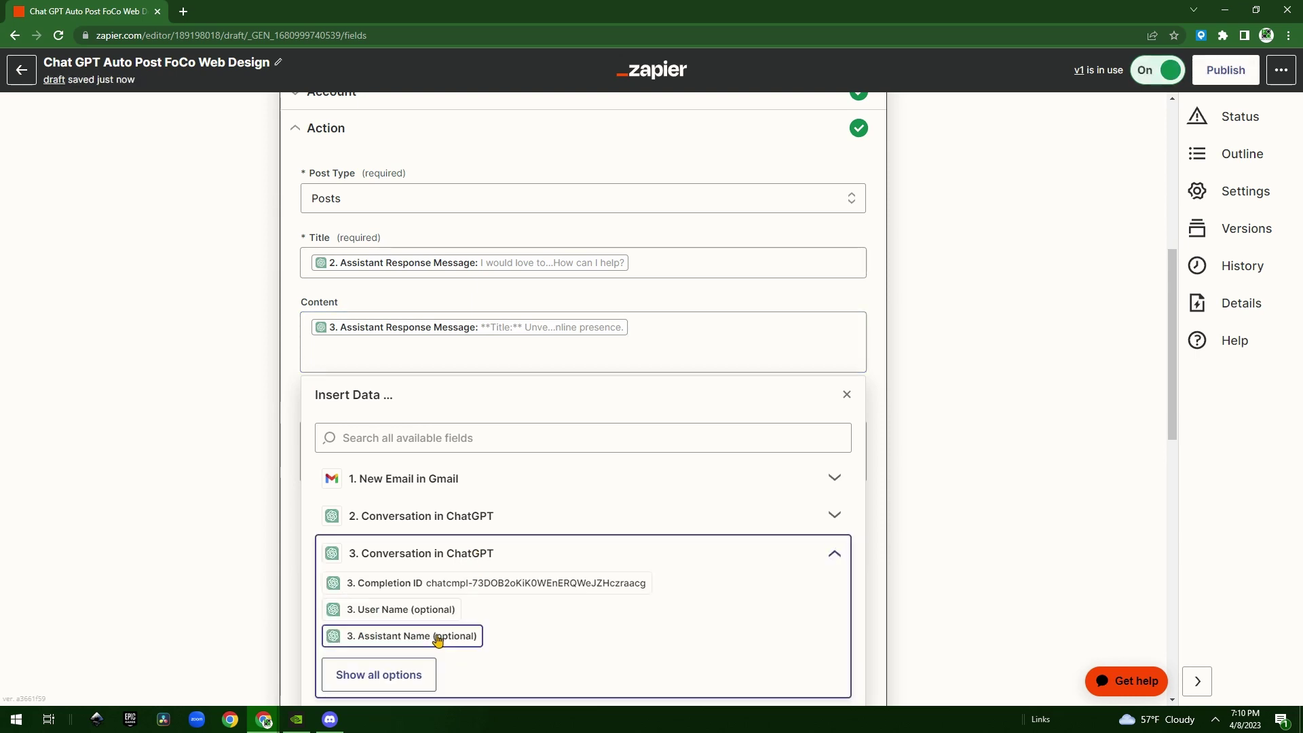
pyautogui.click(401, 680)
pyautogui.scroll(-6, 494, 499)
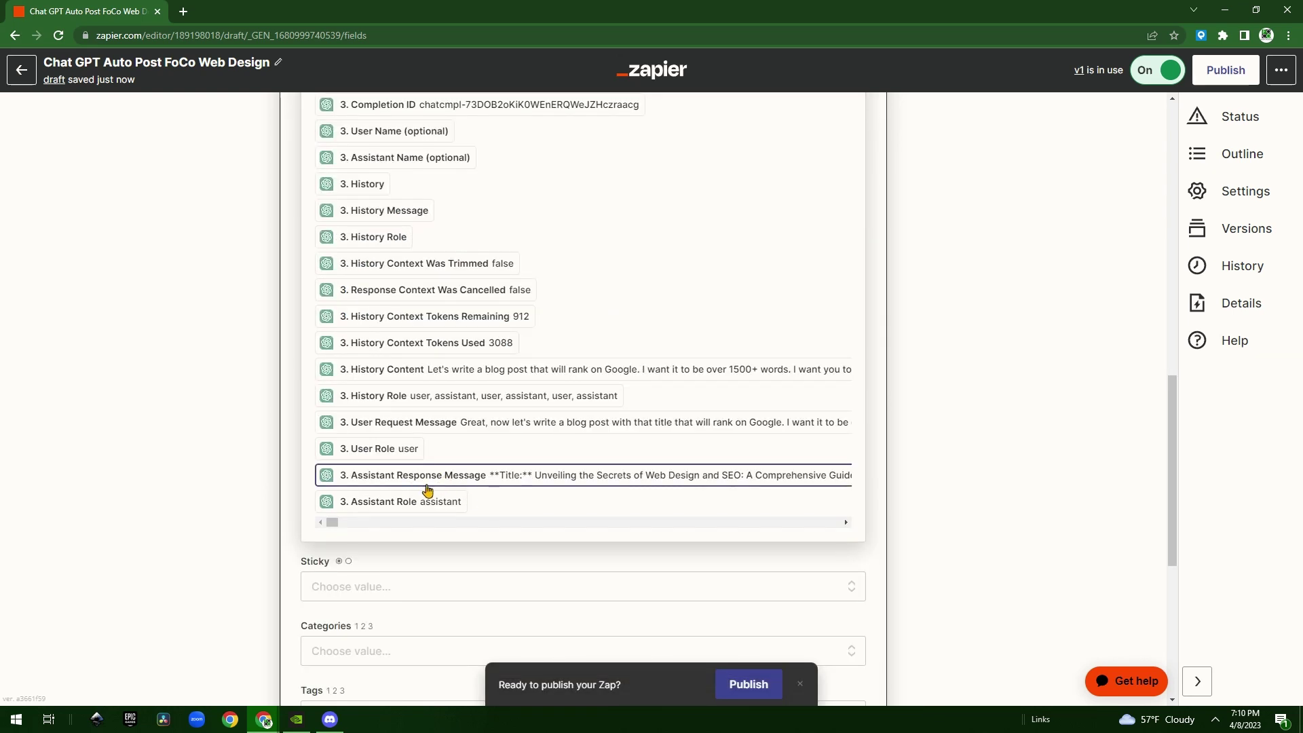
pyautogui.click(554, 479)
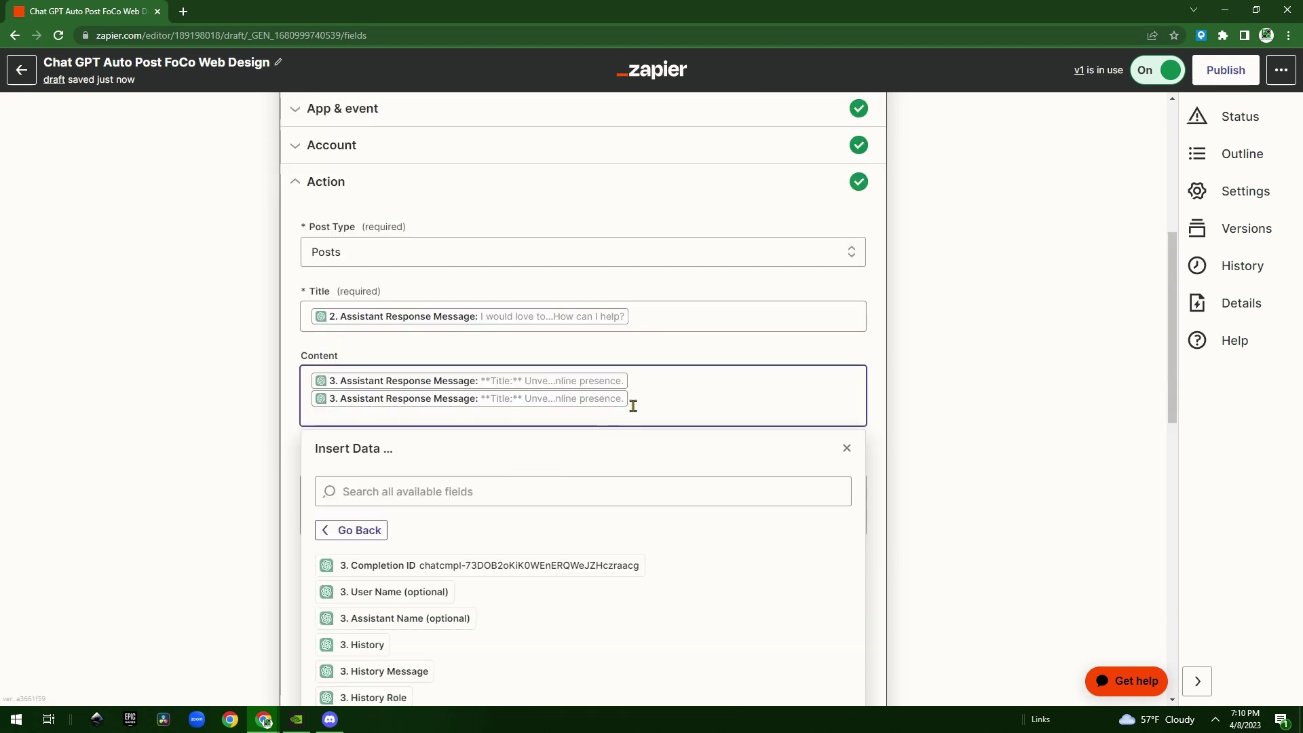
pyautogui.press('BackSpace')
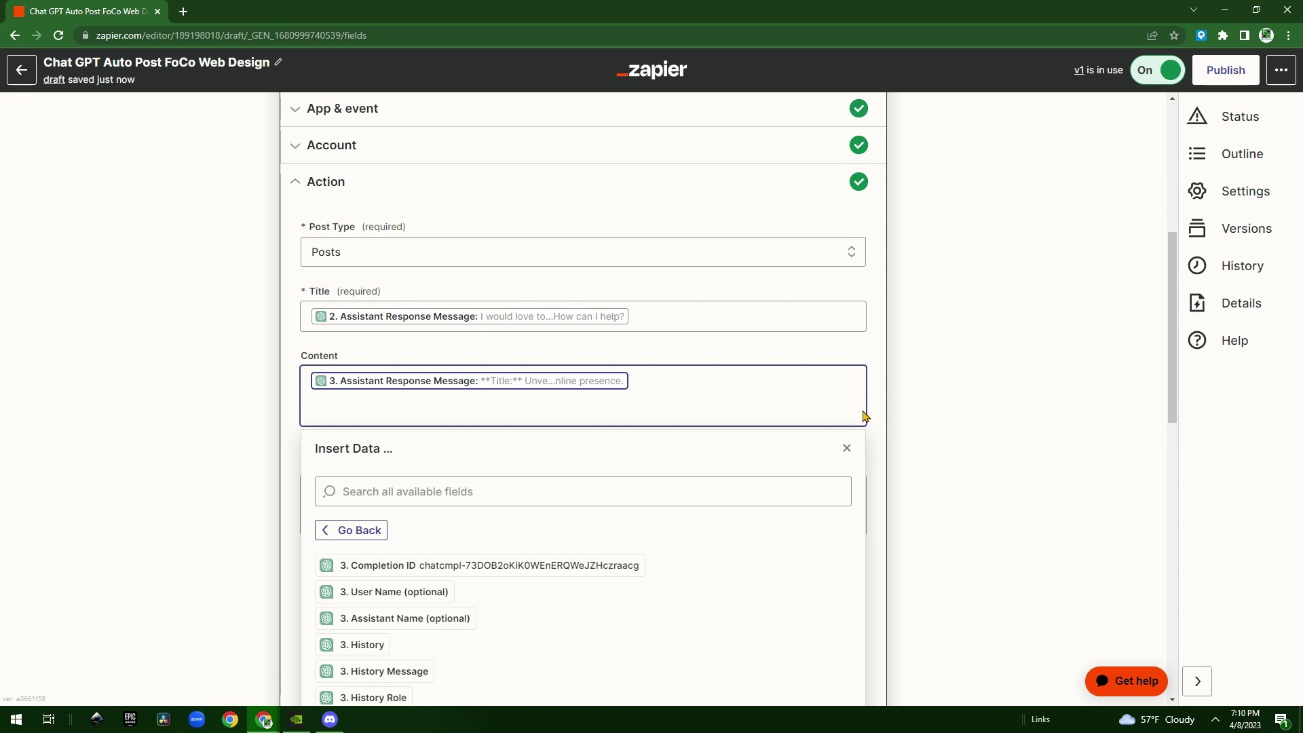
pyautogui.click(885, 393)
# Review the Create Post fields against the preceding ChatGPT steps and view the data available for the Excerpt.
pyautogui.scroll(-2, 611, 402)
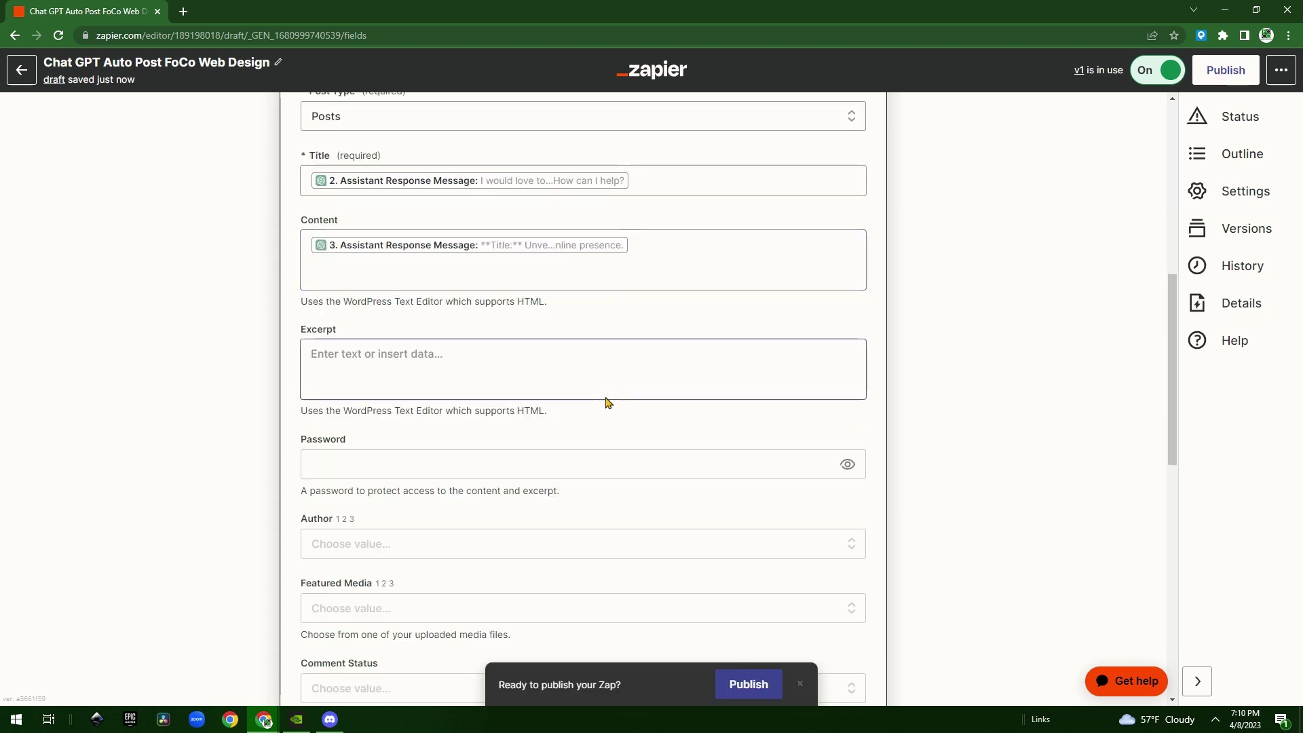
pyautogui.scroll(8, 405, 368)
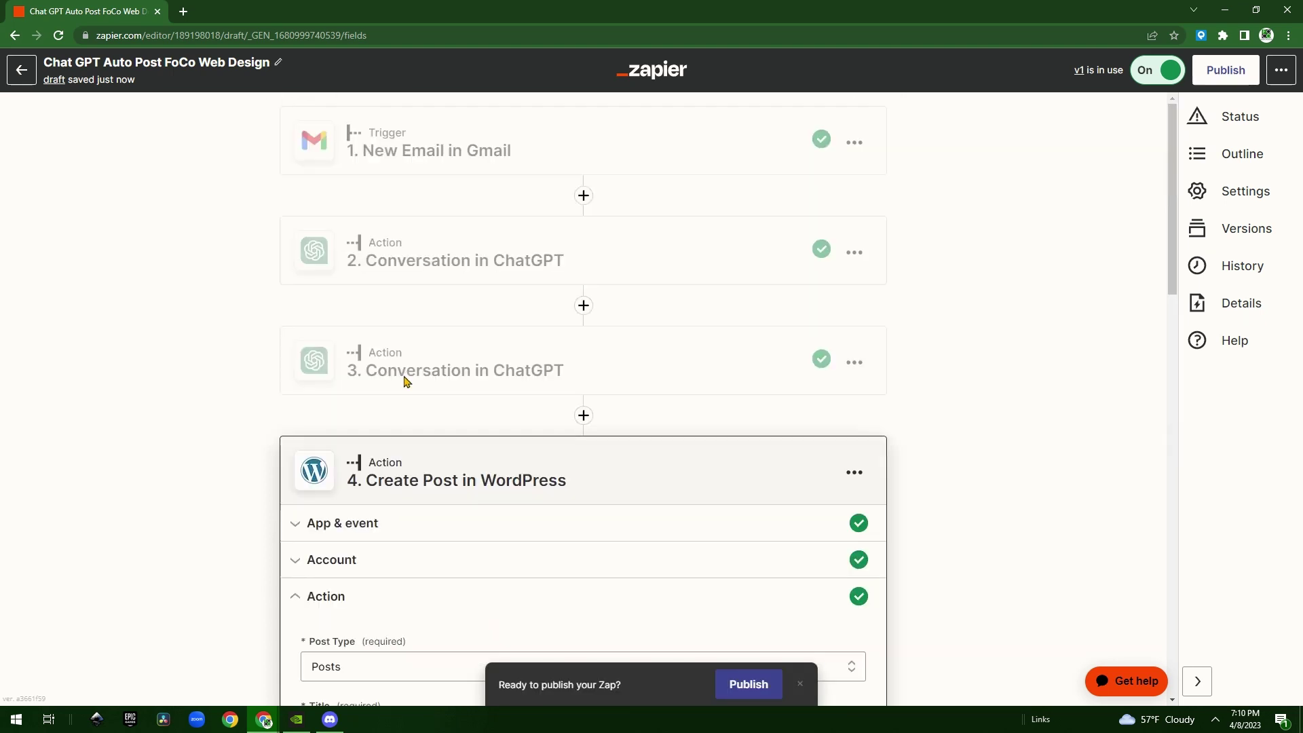
pyautogui.scroll(-6, 574, 285)
pyautogui.scroll(-6, 575, 285)
pyautogui.scroll(6, 552, 293)
pyautogui.scroll(-2, 552, 293)
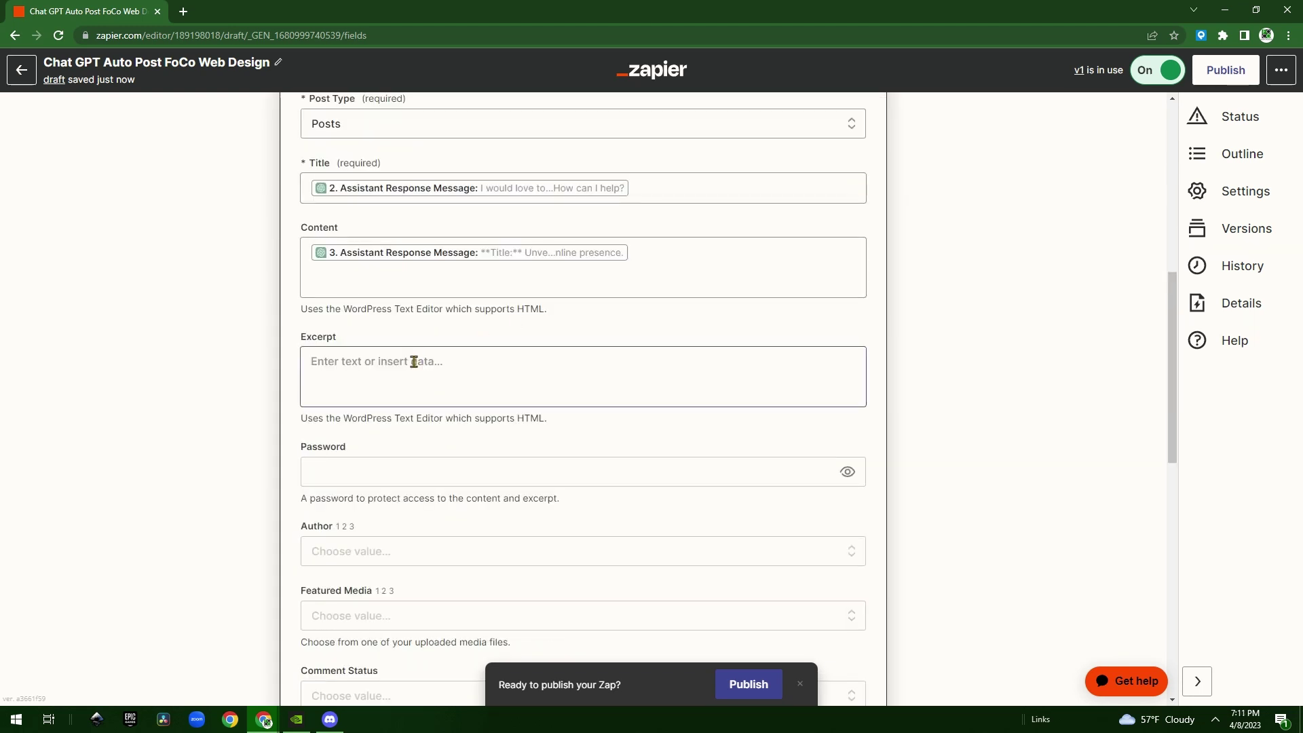
pyautogui.scroll(6, 424, 369)
pyautogui.scroll(-6, 502, 279)
pyautogui.scroll(6, 500, 282)
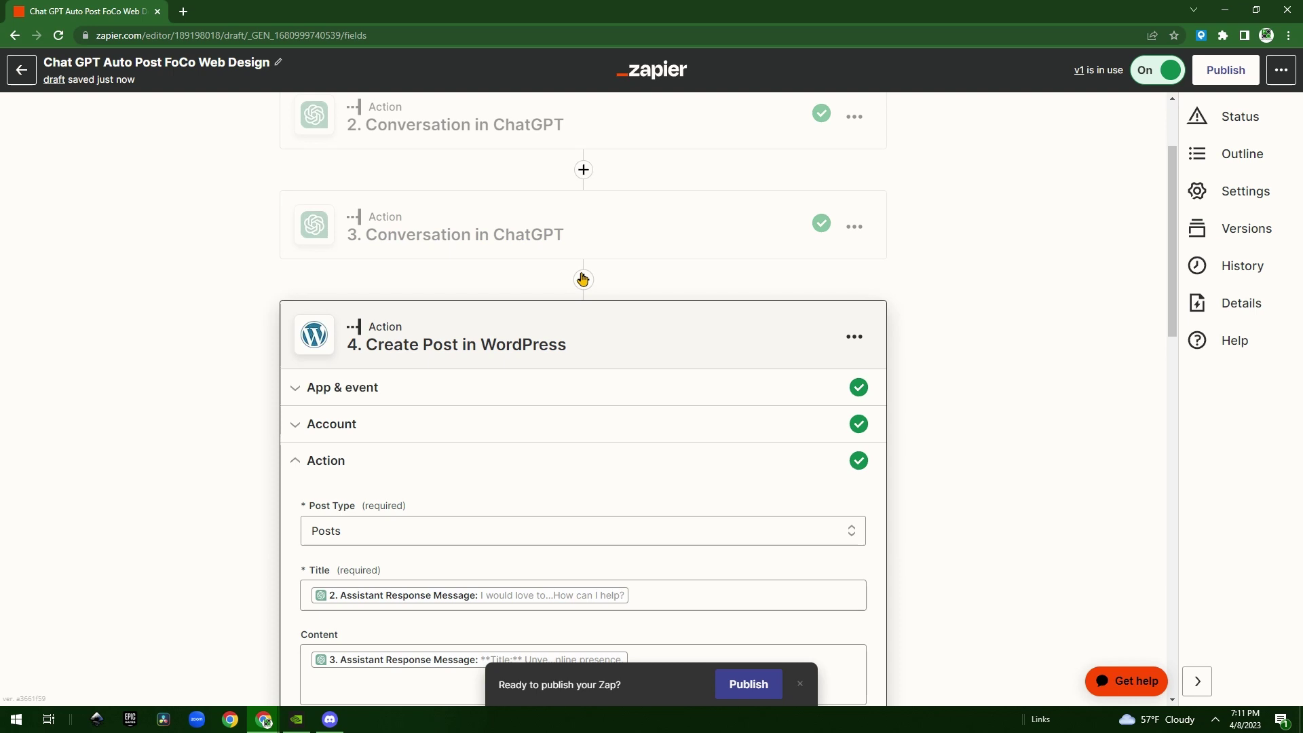
pyautogui.scroll(-6, 583, 279)
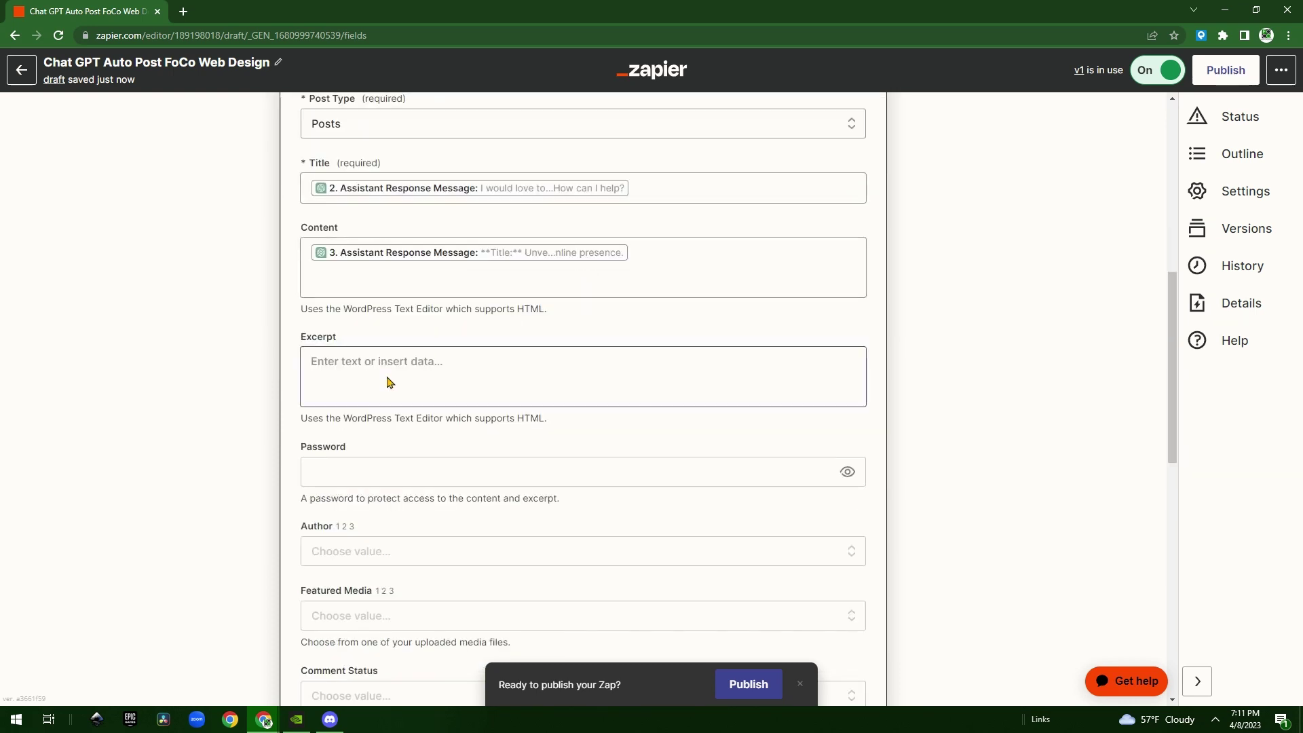
pyautogui.click(433, 364)
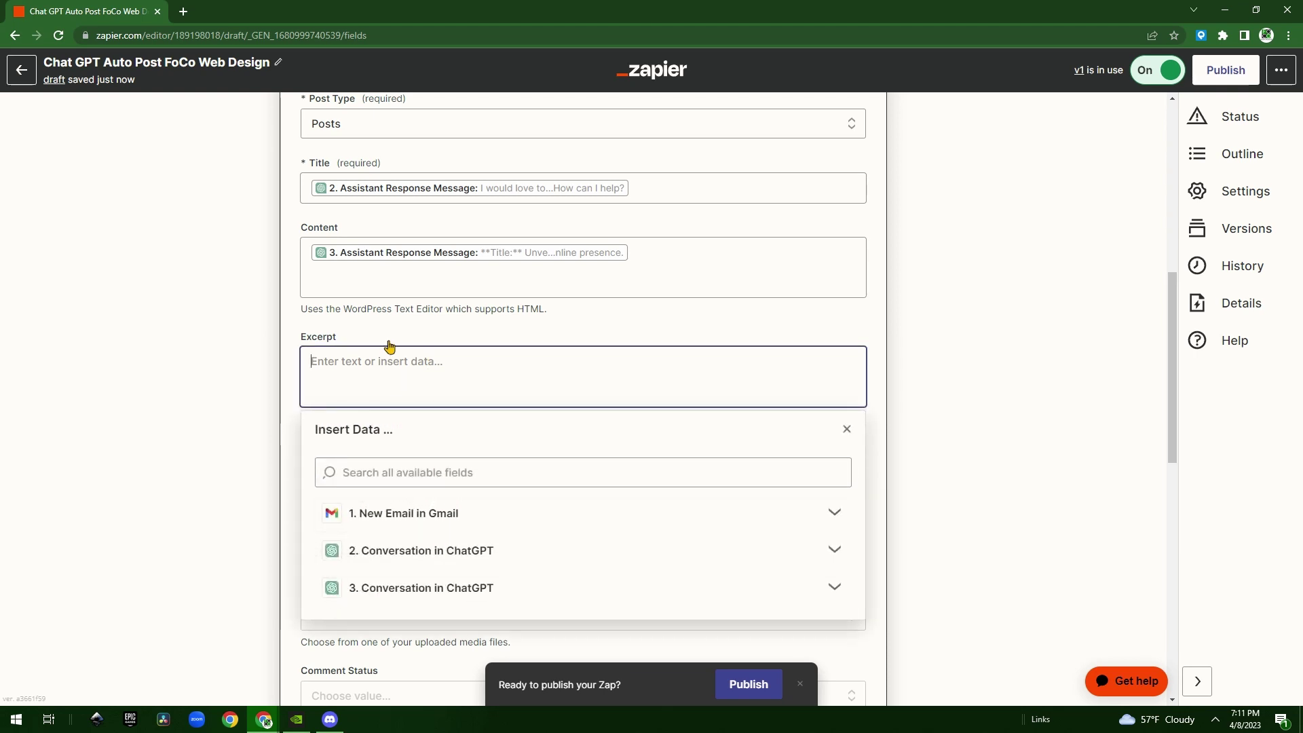
pyautogui.click(293, 378)
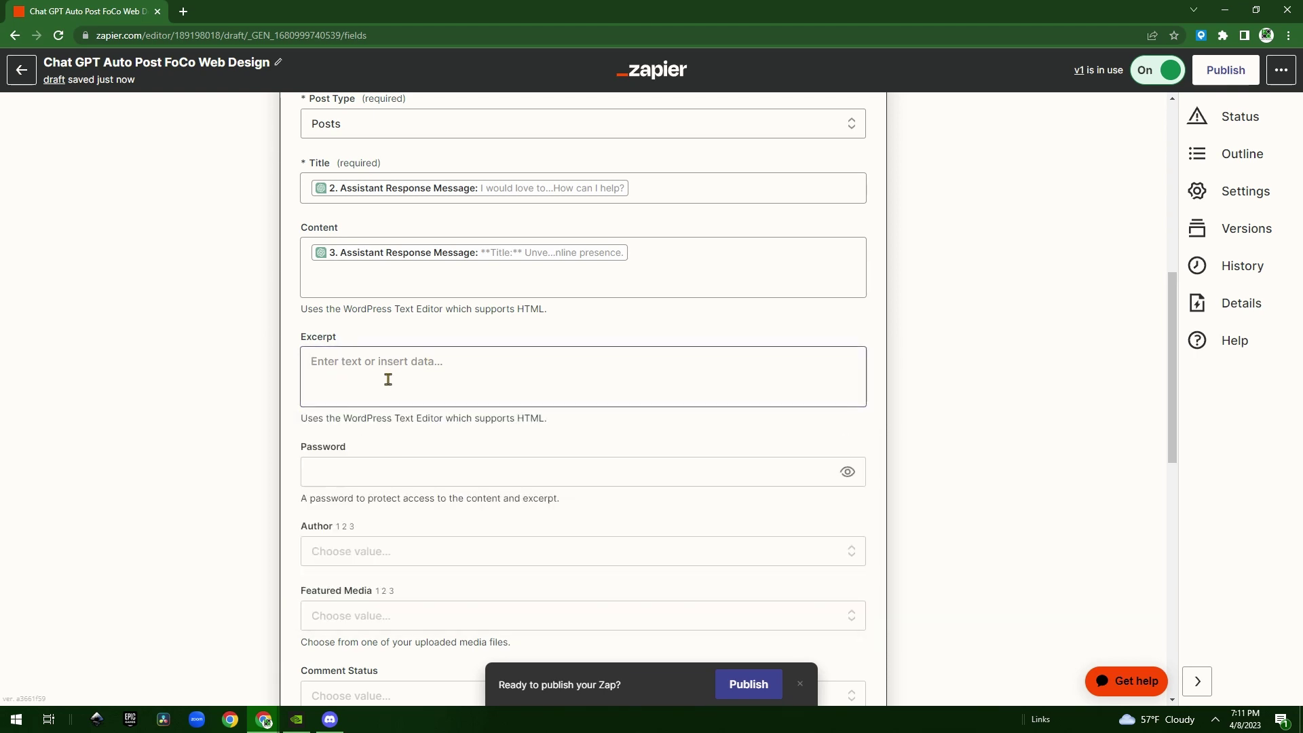
# Set the WordPress post's Author to FoCo Web Design.
pyautogui.scroll(-4, 413, 369)
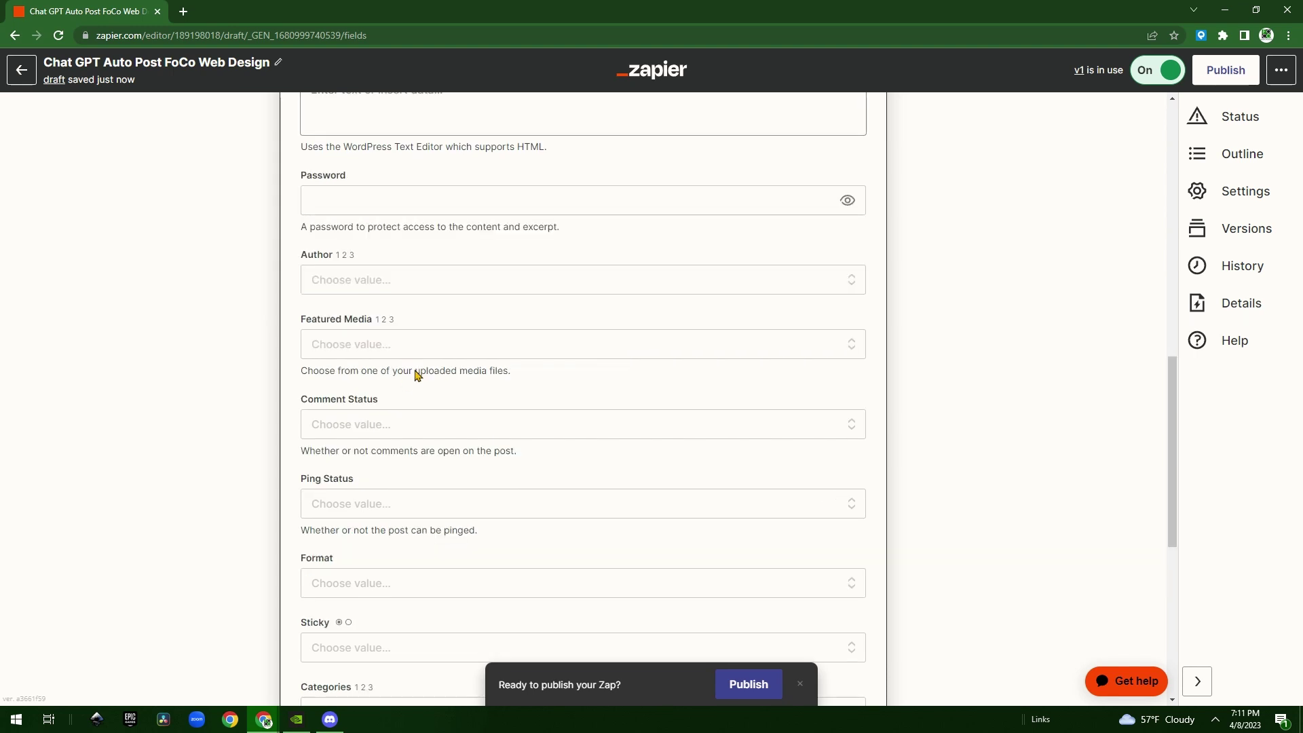
pyautogui.click(384, 281)
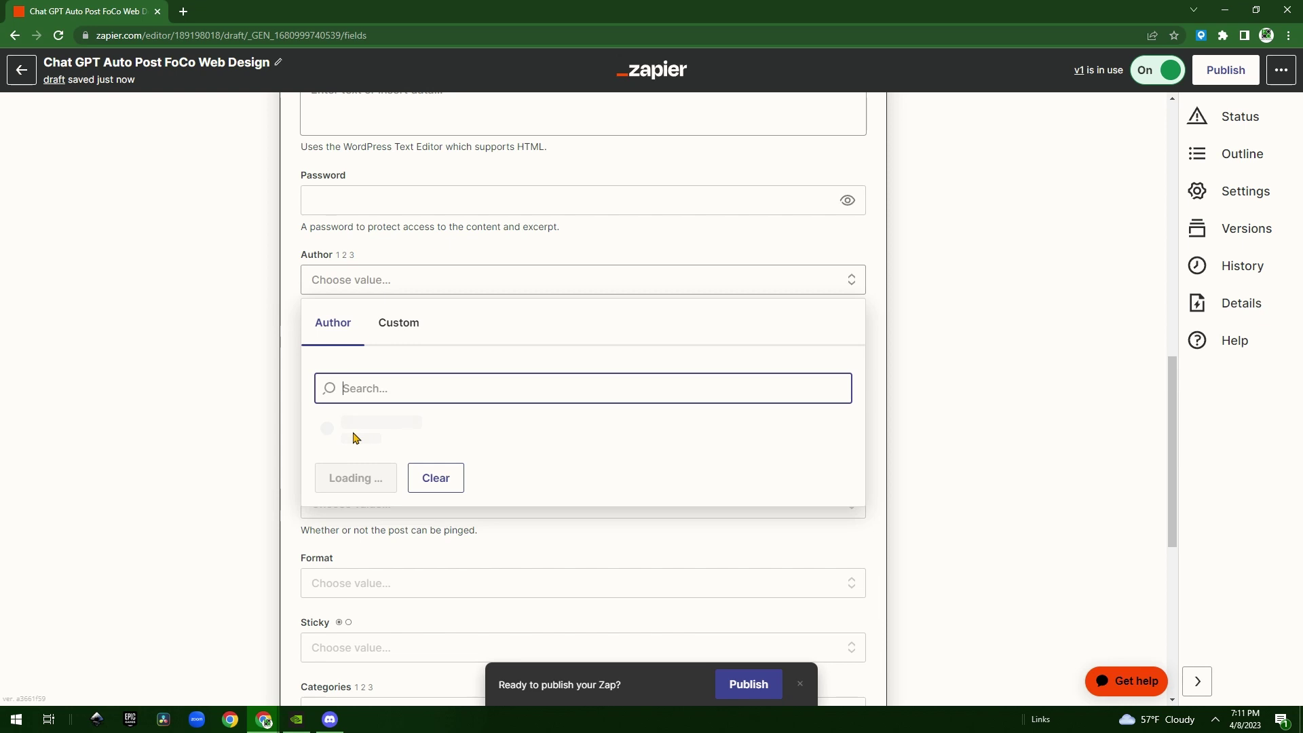
pyautogui.click(344, 480)
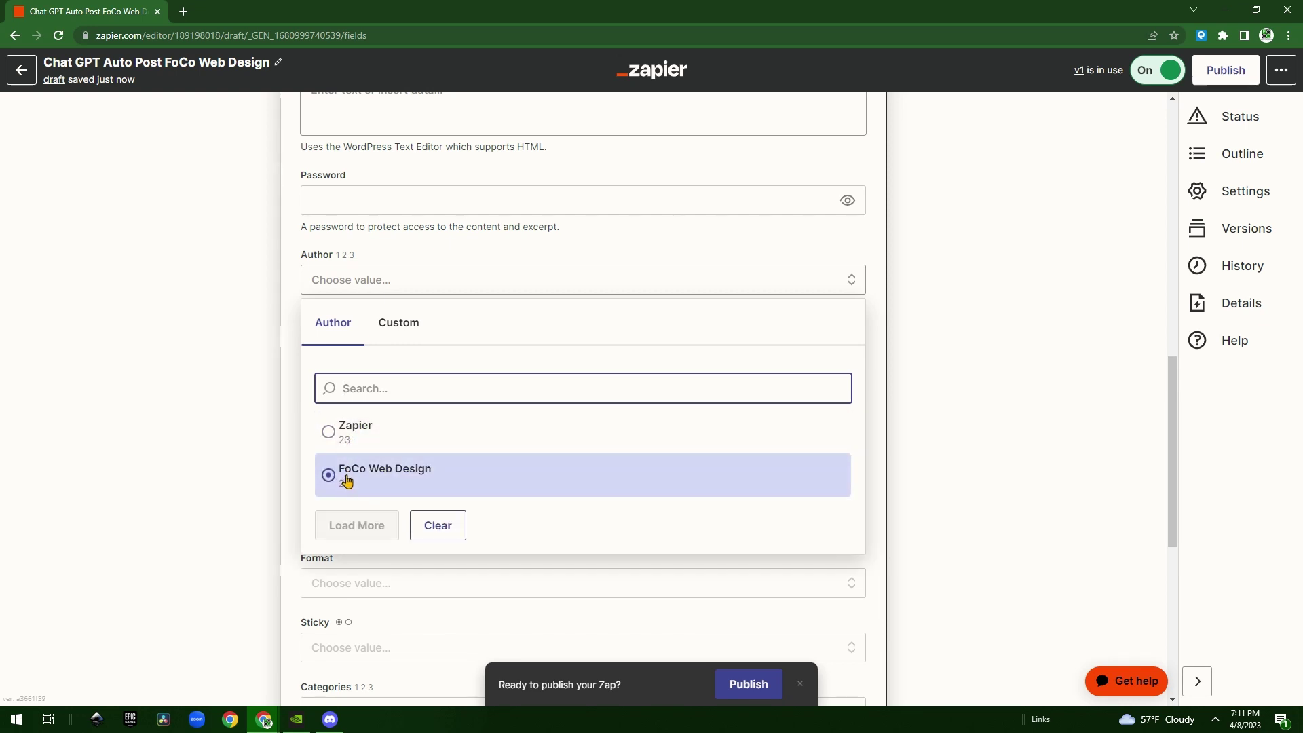
pyautogui.click(346, 480)
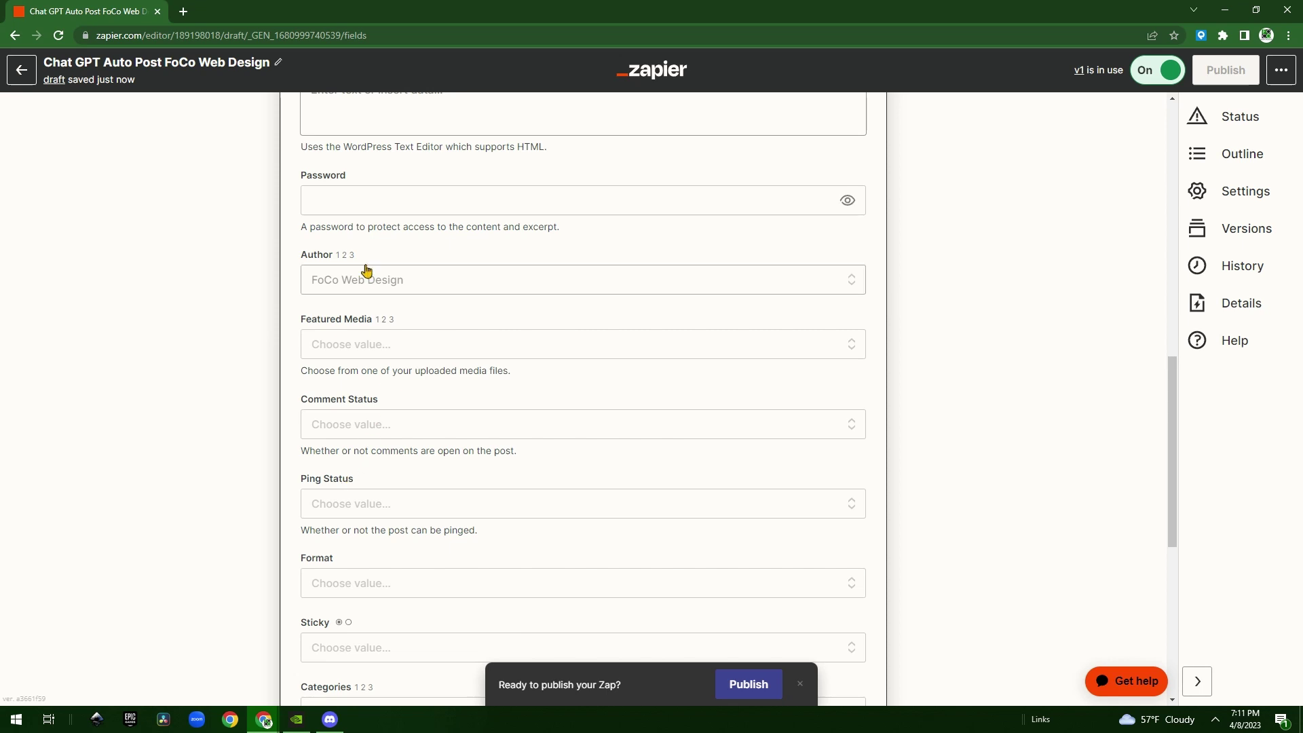
# Browse the uploaded media files offered for the post's Featured Media and close the list without choosing one.
pyautogui.click(398, 349)
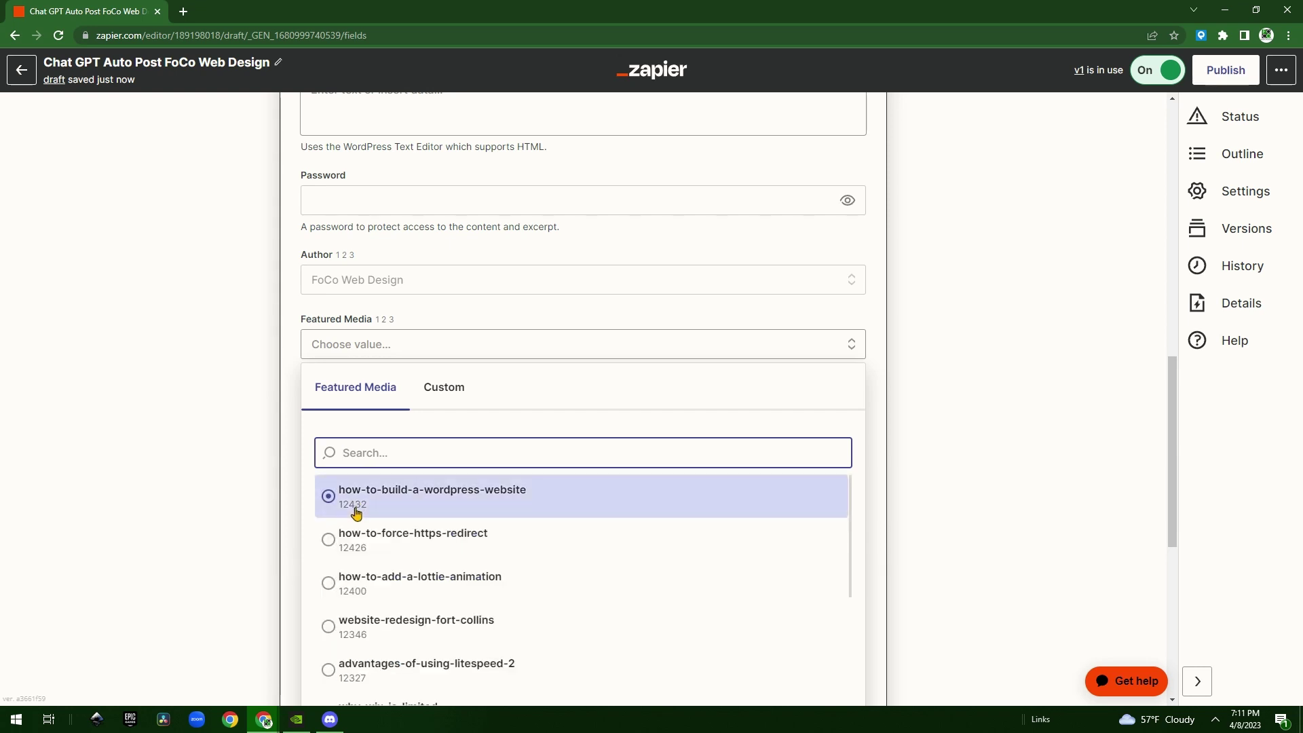
pyautogui.scroll(-2, 474, 512)
pyautogui.scroll(-10, 481, 506)
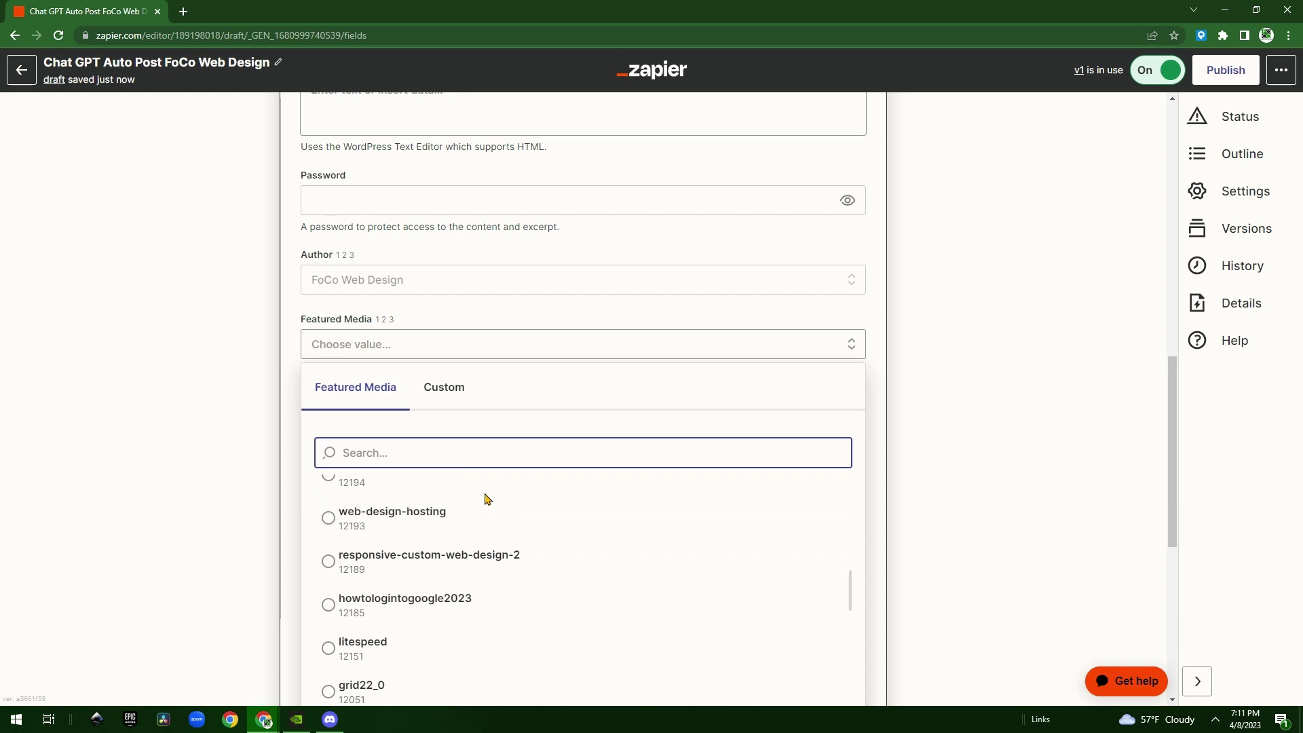
pyautogui.scroll(8, 485, 505)
pyautogui.scroll(5, 485, 572)
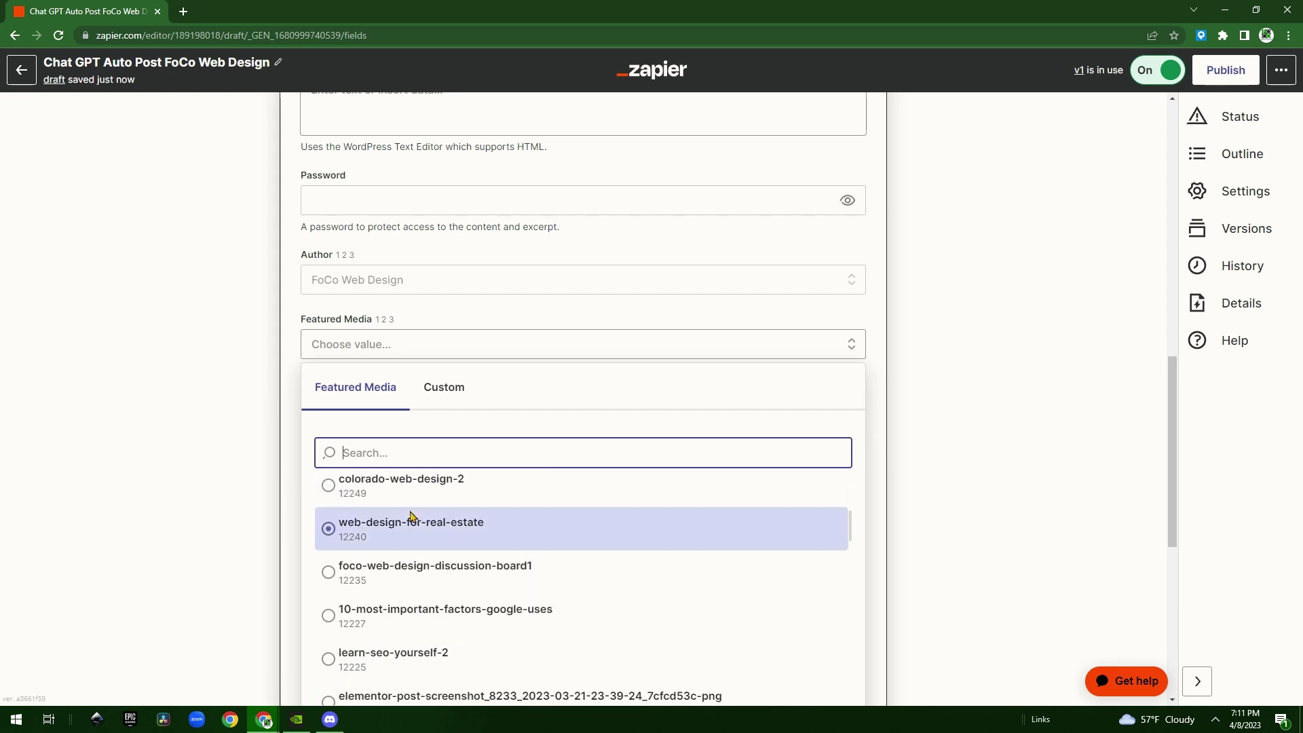
pyautogui.click(283, 360)
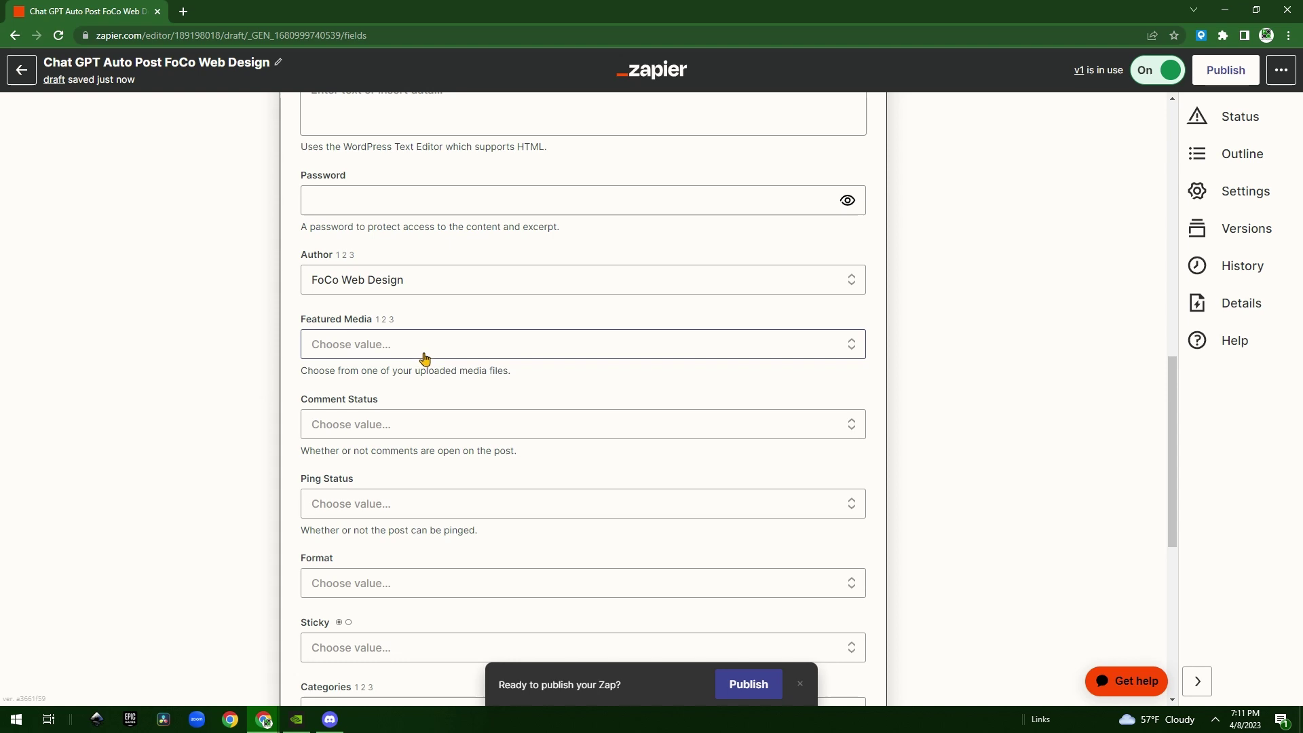
# Review the Zap's steps and examine both the custom value and uploaded file options for Featured Media.
pyautogui.scroll(6, 424, 359)
pyautogui.scroll(-6, 527, 177)
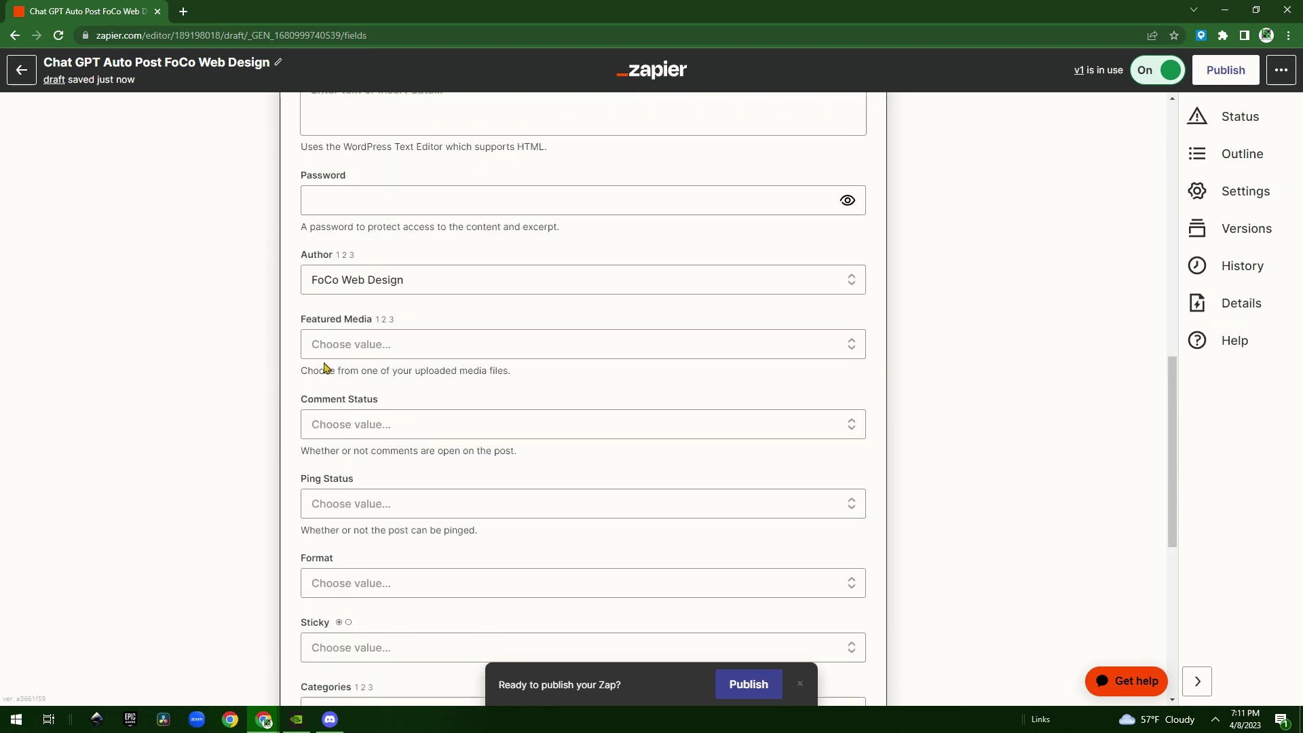
pyautogui.scroll(10, 445, 346)
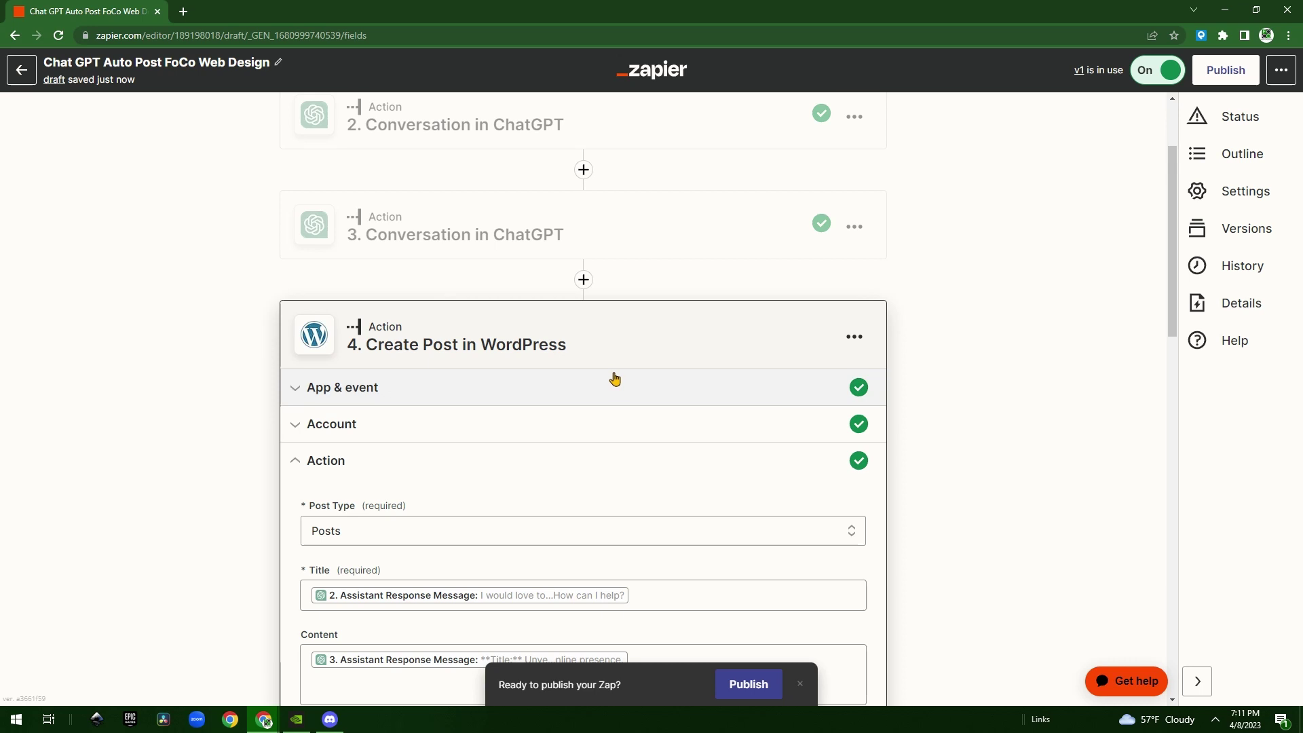
pyautogui.scroll(-8, 611, 380)
pyautogui.click(471, 480)
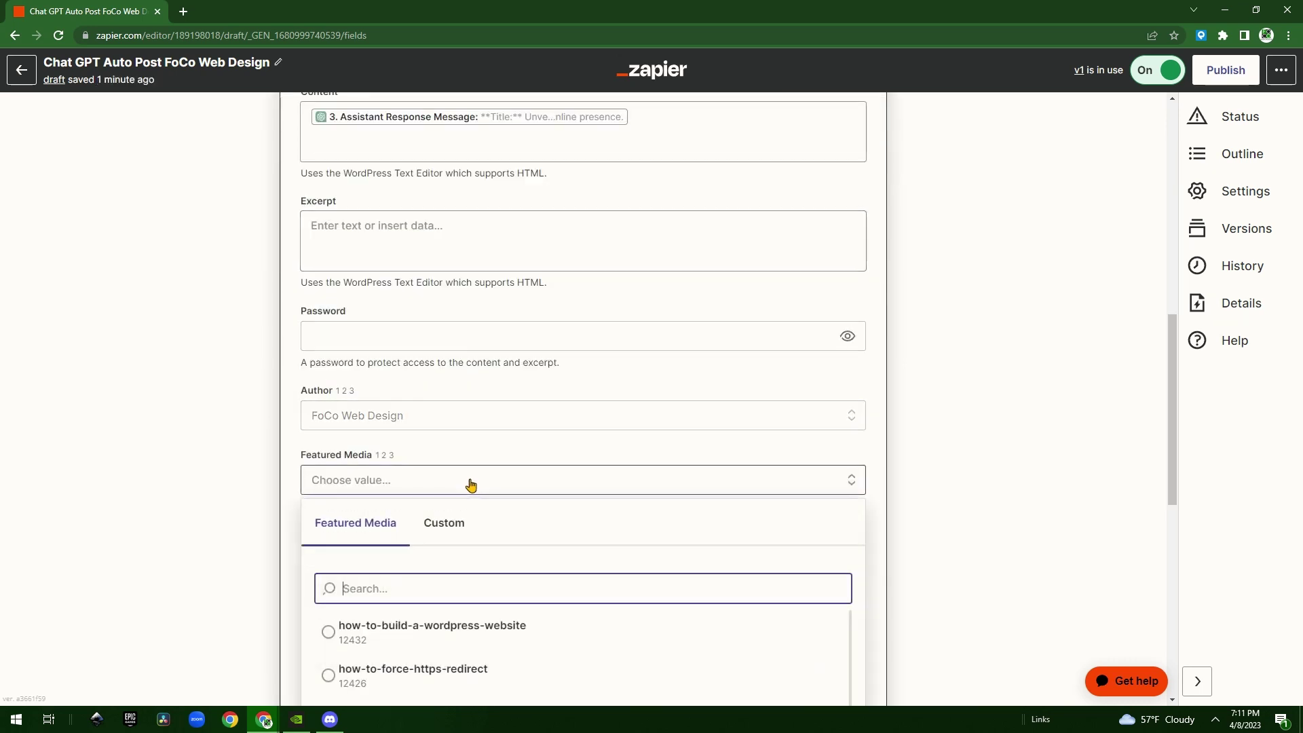
pyautogui.scroll(-4, 527, 457)
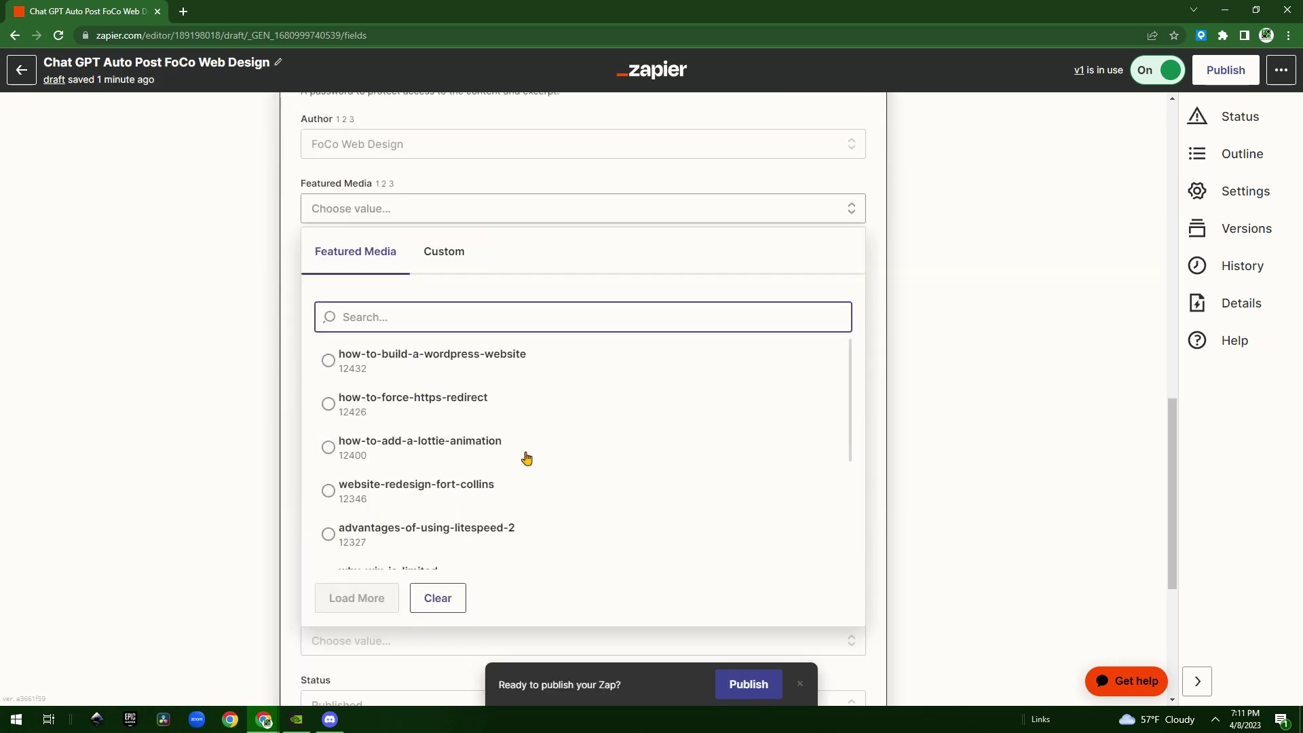
pyautogui.click(441, 260)
pyautogui.click(381, 254)
pyautogui.scroll(-10, 563, 380)
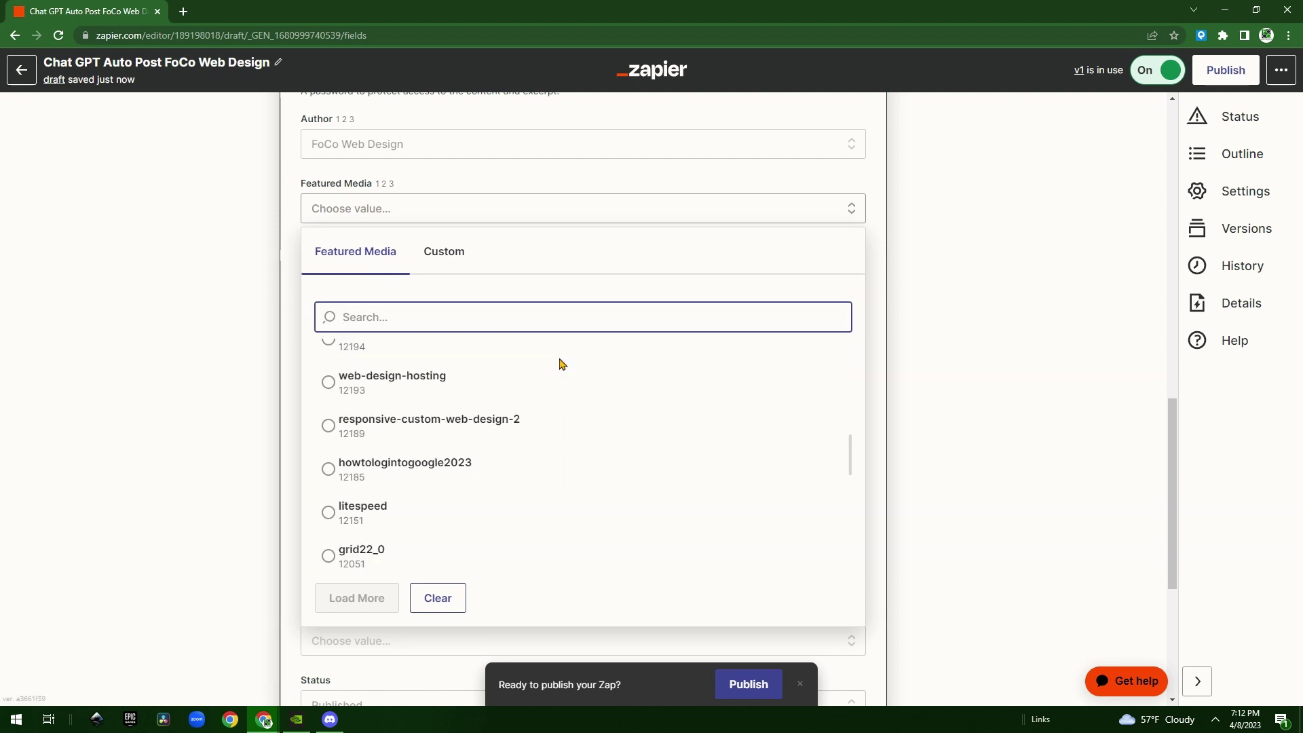
pyautogui.scroll(15, 571, 442)
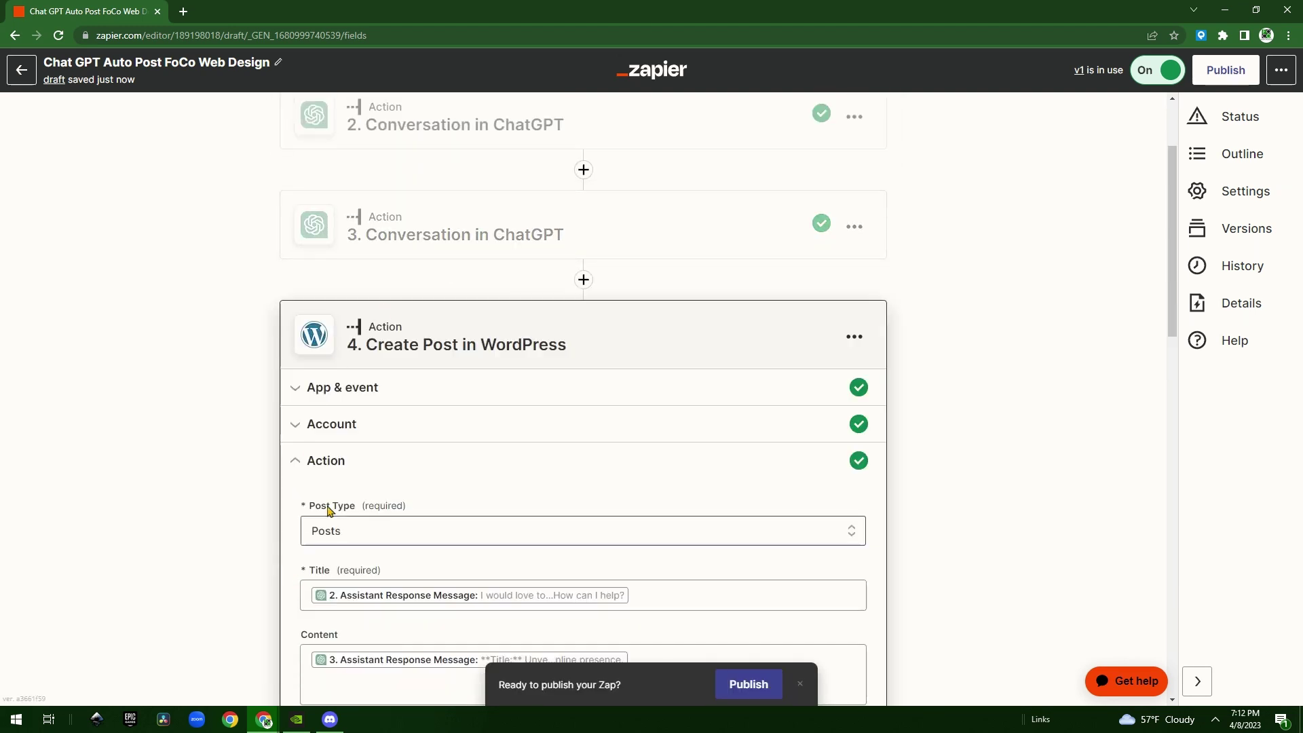
# Review the remaining Create Post fields, continue to the test section, and examine the sample data sent to WordPress.
pyautogui.scroll(-10, 318, 488)
pyautogui.scroll(-4, 349, 369)
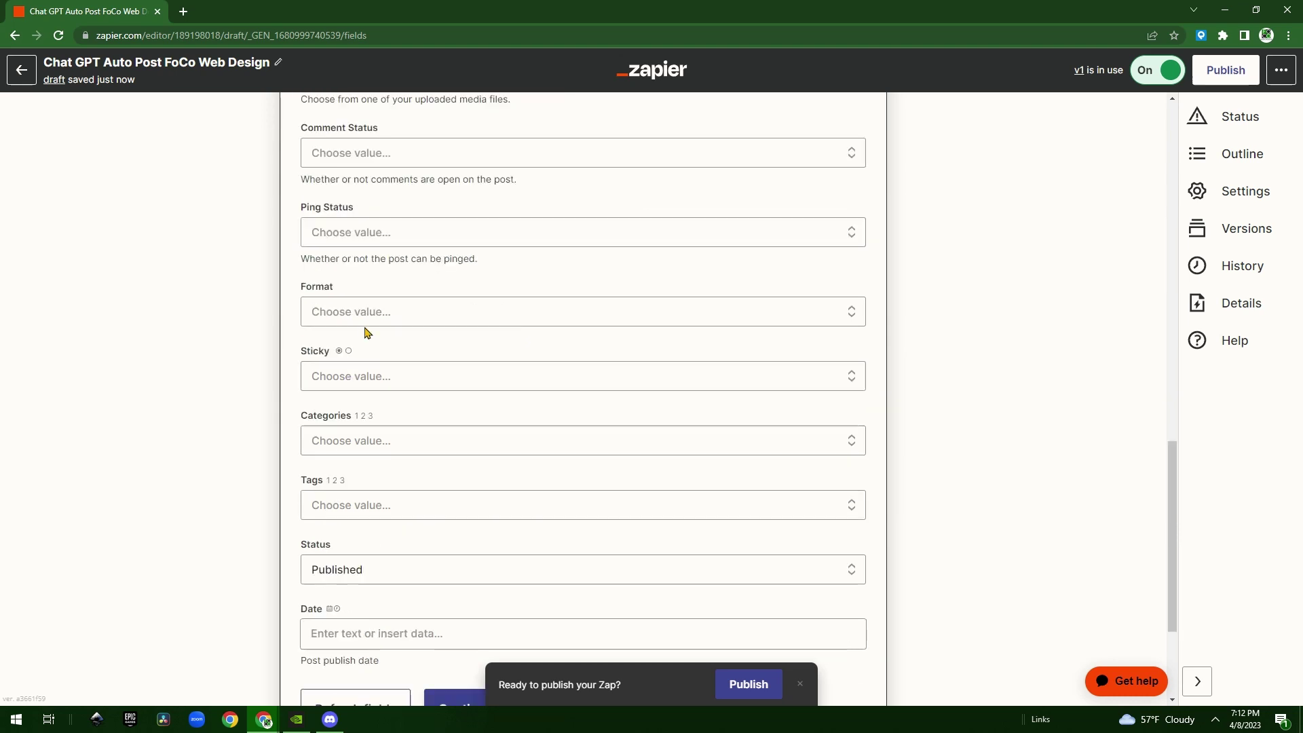
pyautogui.scroll(-3, 366, 329)
pyautogui.scroll(2, 365, 324)
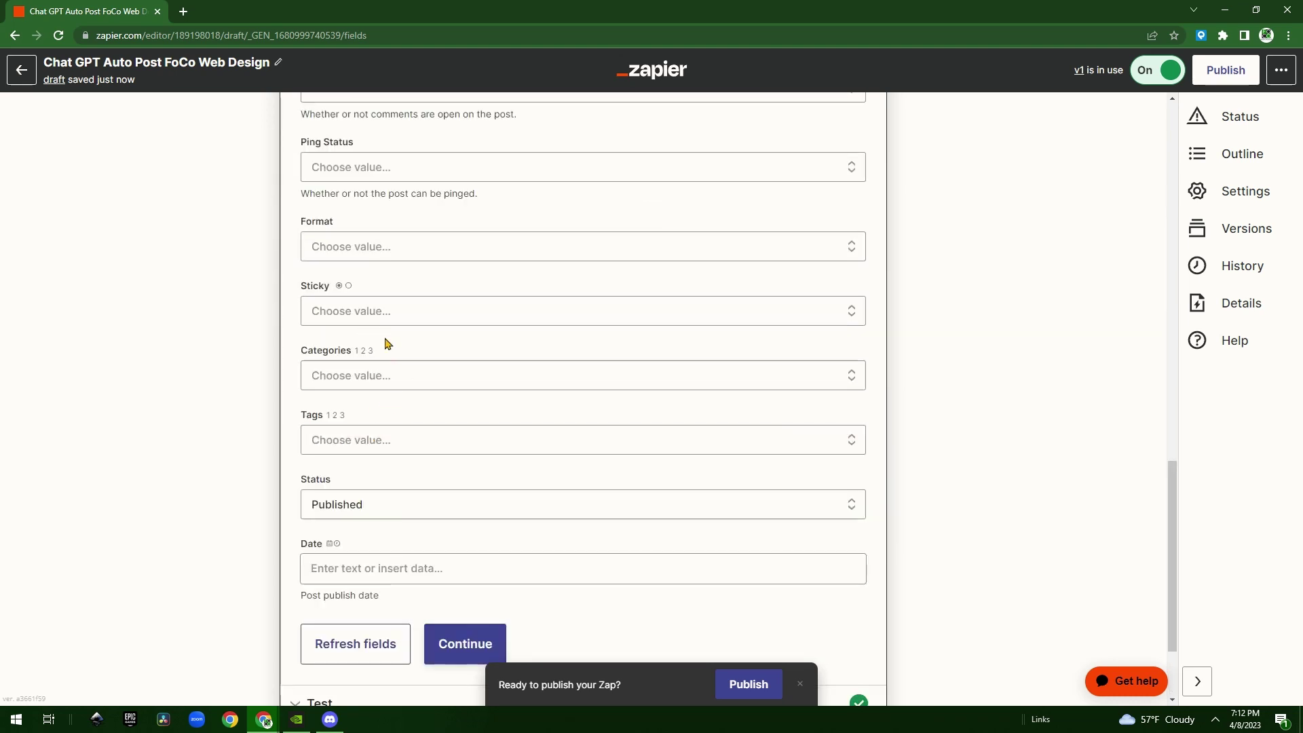
pyautogui.scroll(-2, 433, 440)
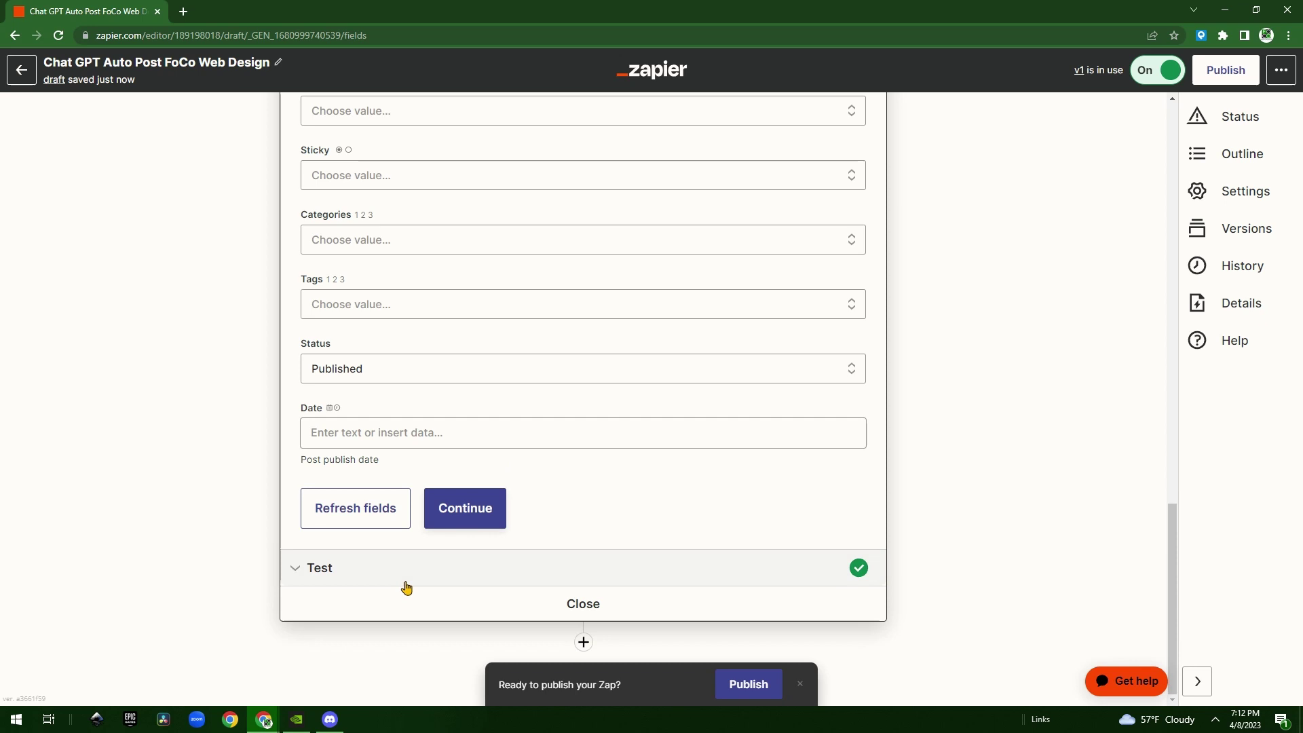
pyautogui.click(485, 519)
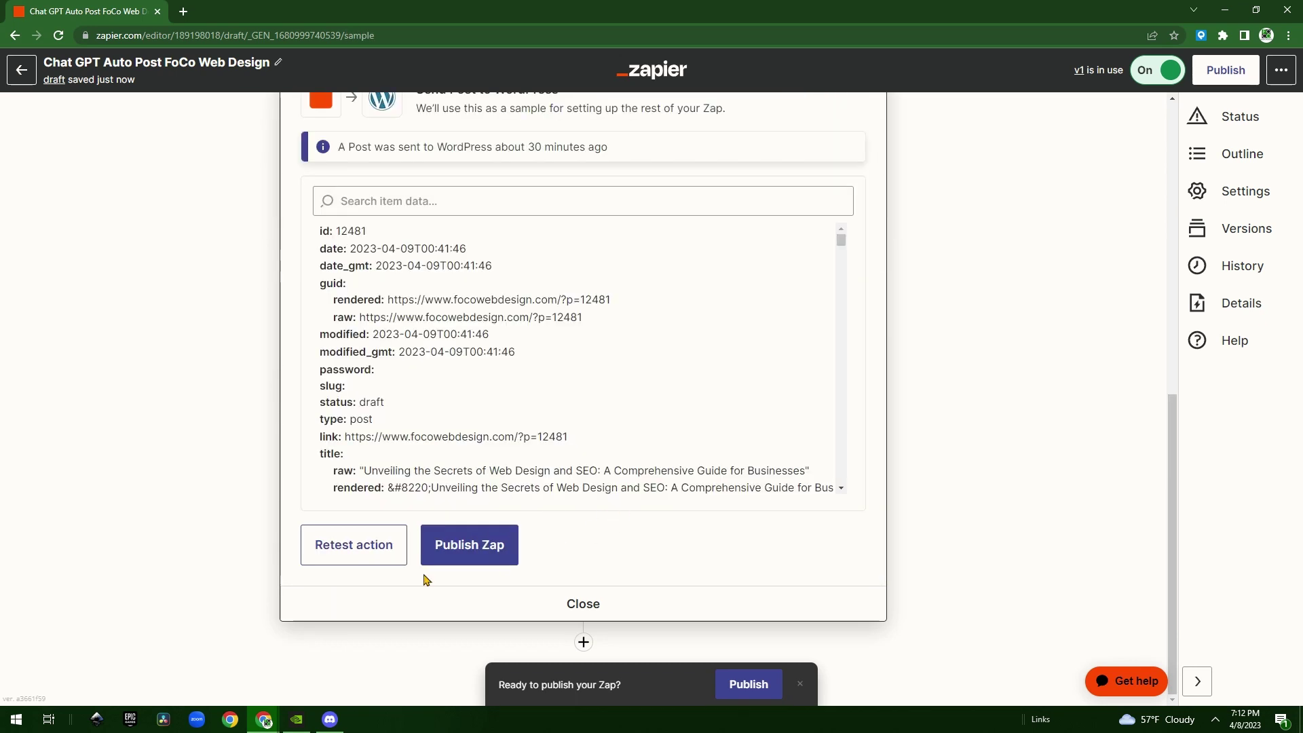
pyautogui.scroll(-10, 532, 335)
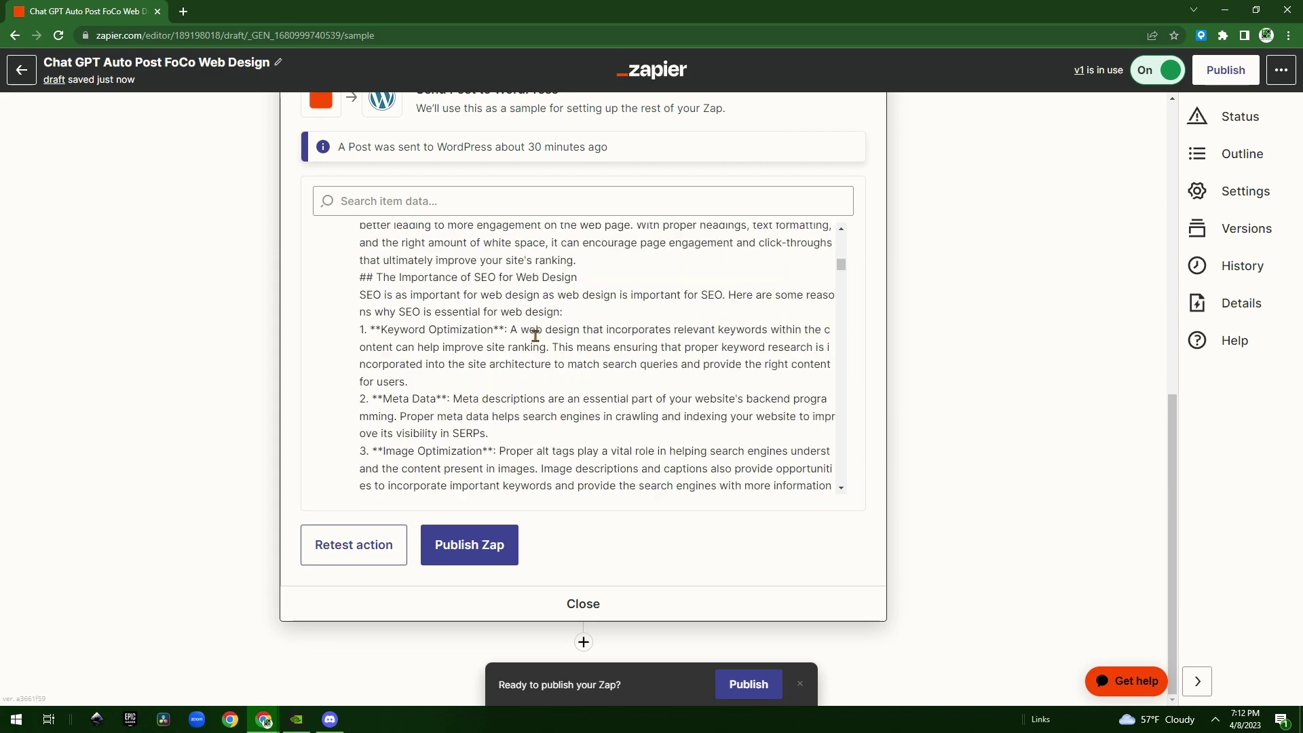
pyautogui.scroll(15, 534, 335)
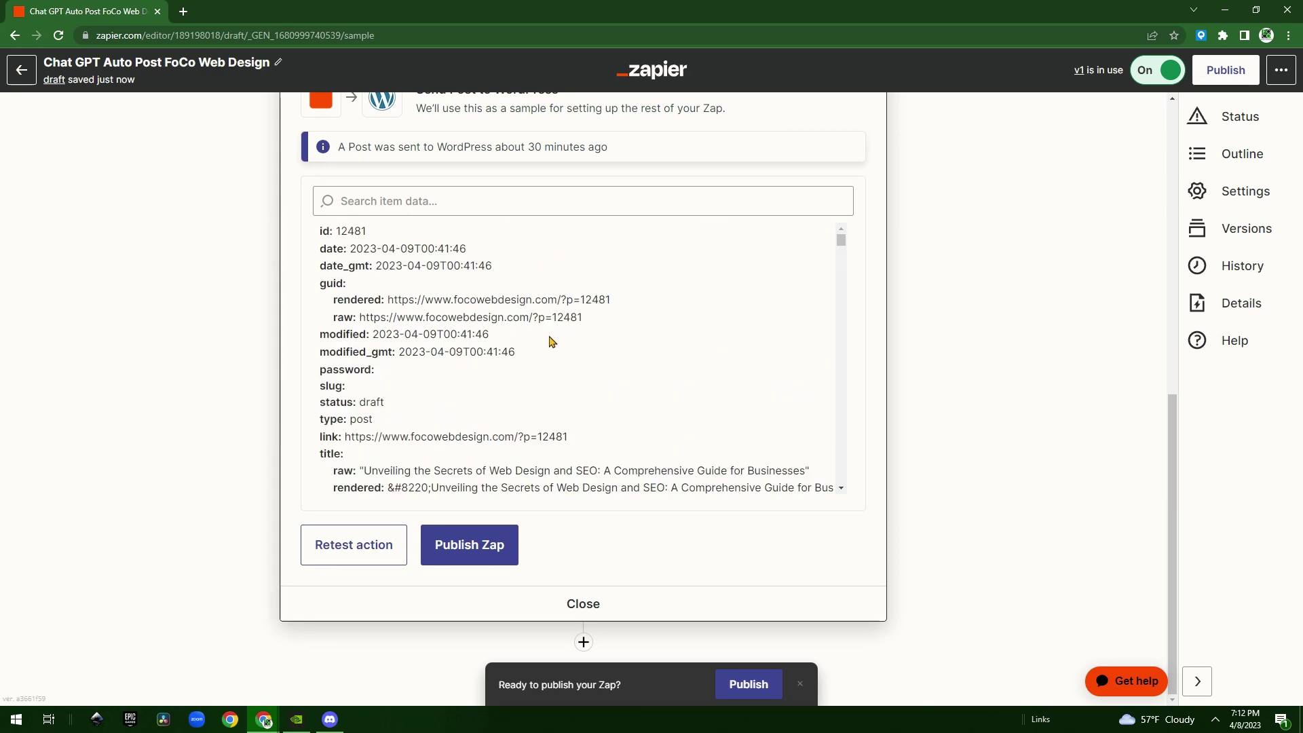
# Return to the Create Post fields and examine the Status options, including Draft, keeping Published selected.
pyautogui.scroll(8, 493, 297)
pyautogui.click(381, 546)
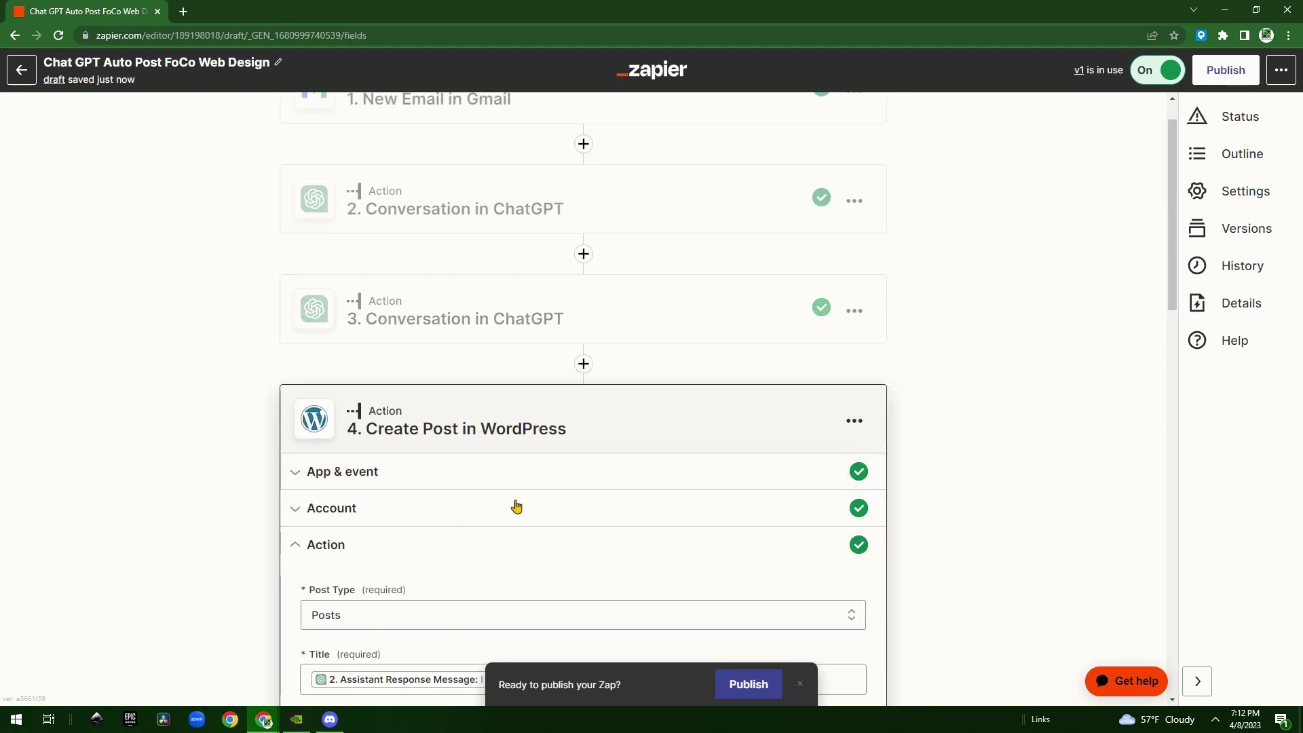
pyautogui.scroll(-10, 535, 426)
pyautogui.scroll(-4, 535, 426)
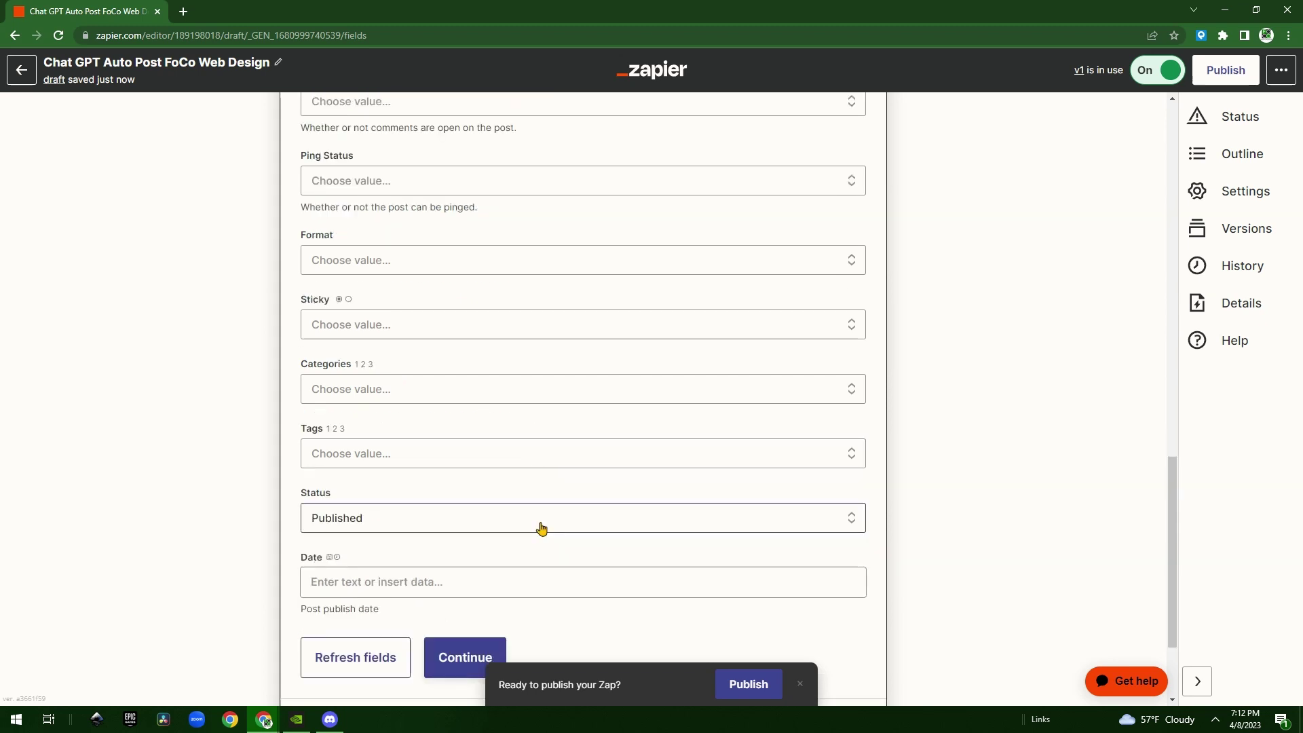
pyautogui.click(450, 518)
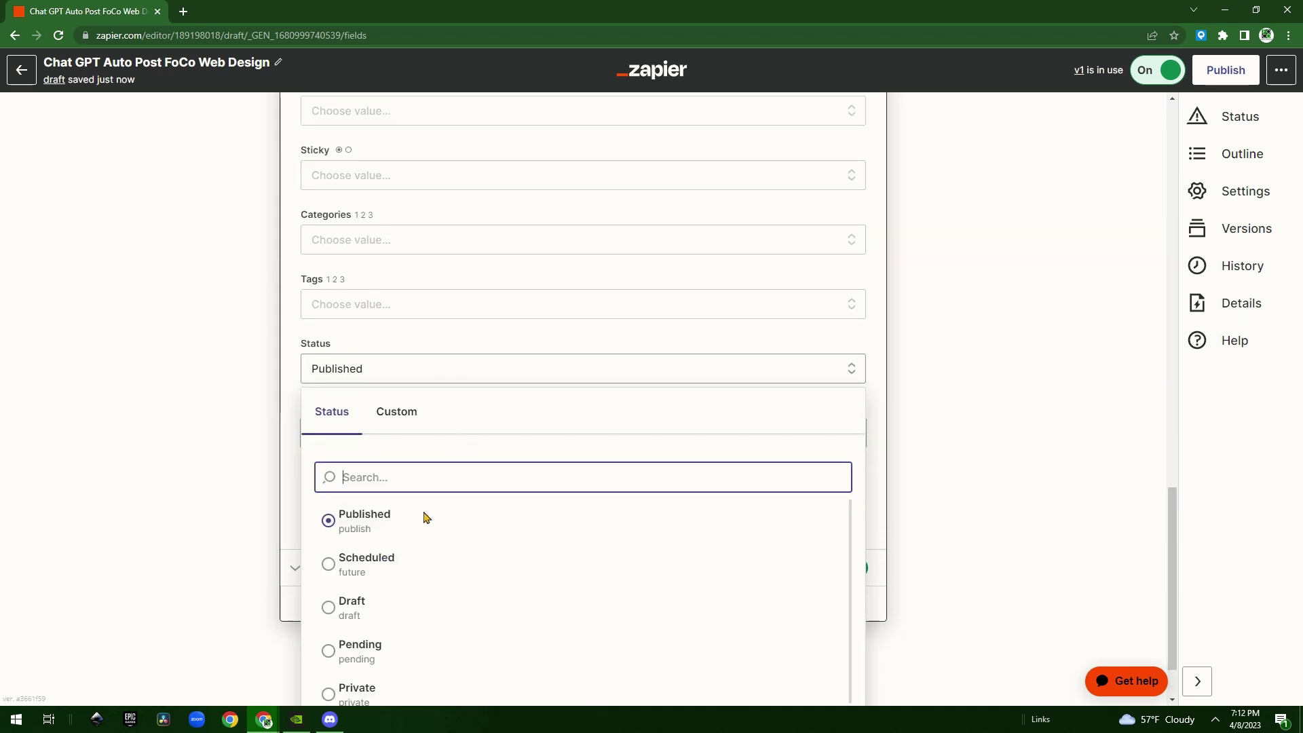
pyautogui.click(397, 527)
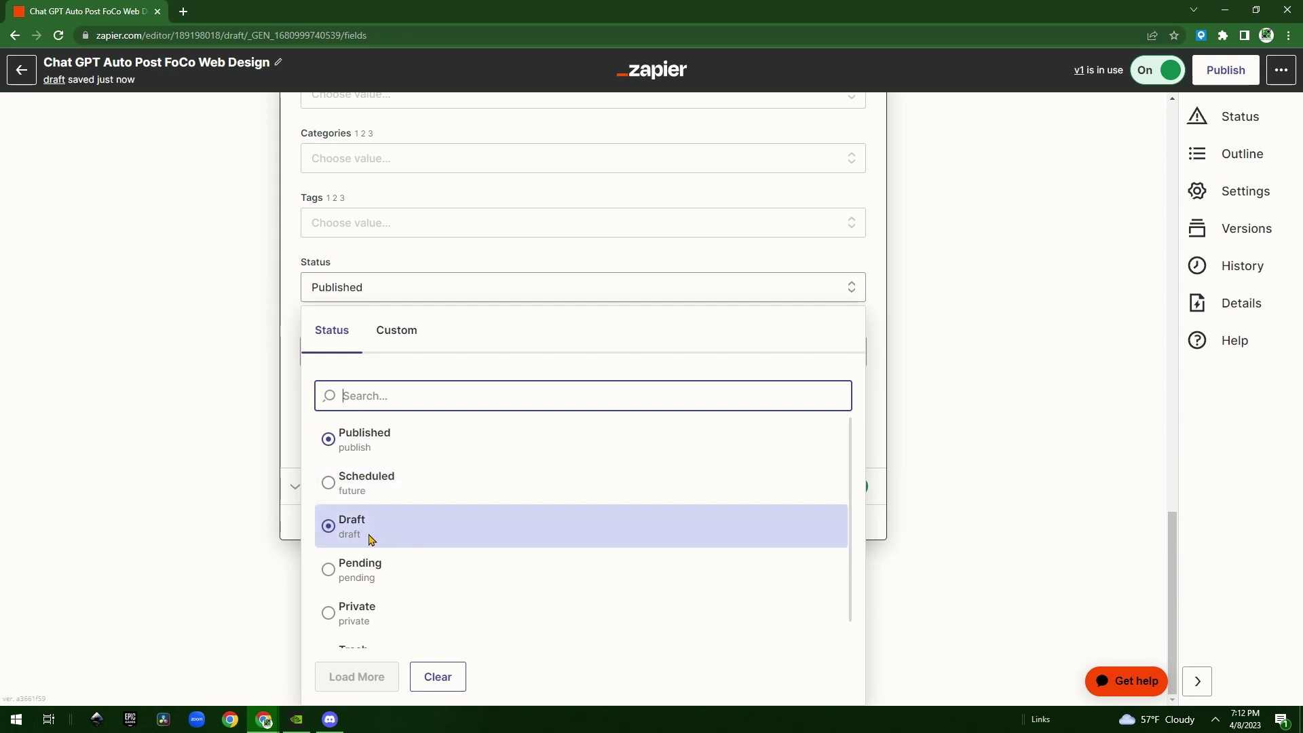
pyautogui.click(351, 438)
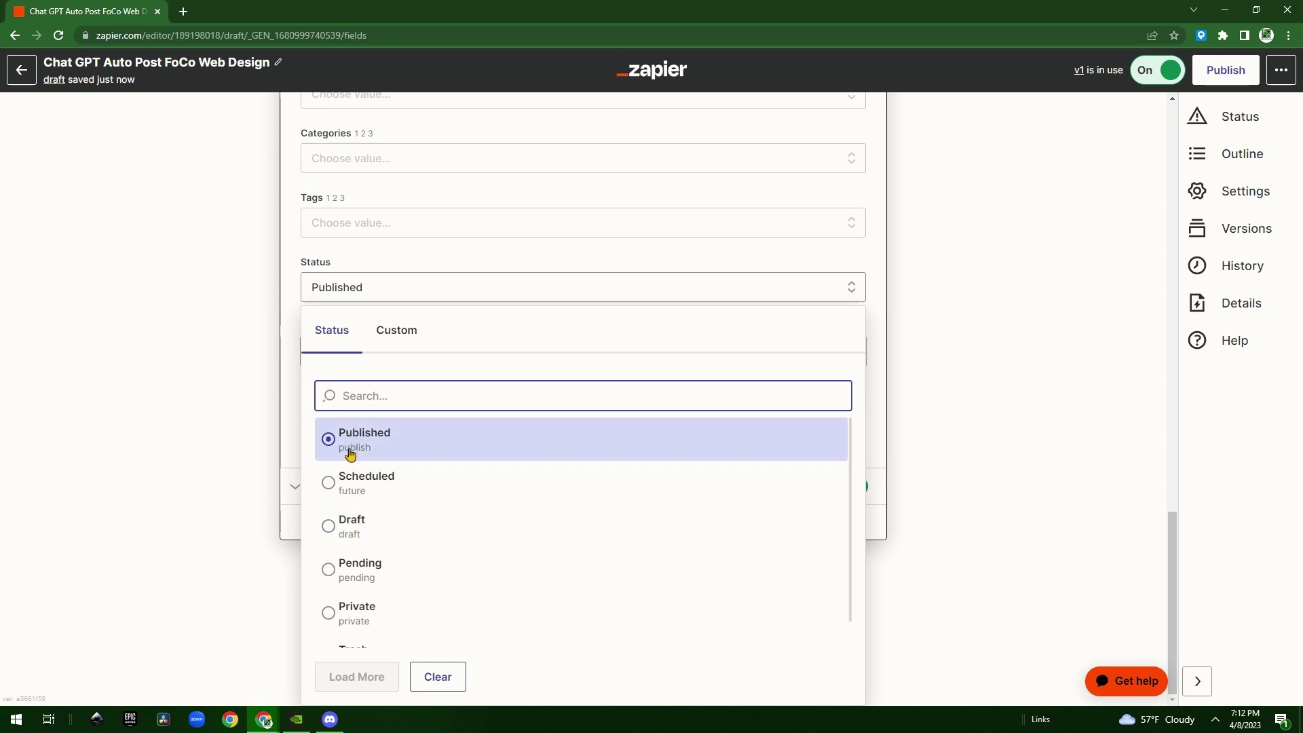
pyautogui.click(418, 362)
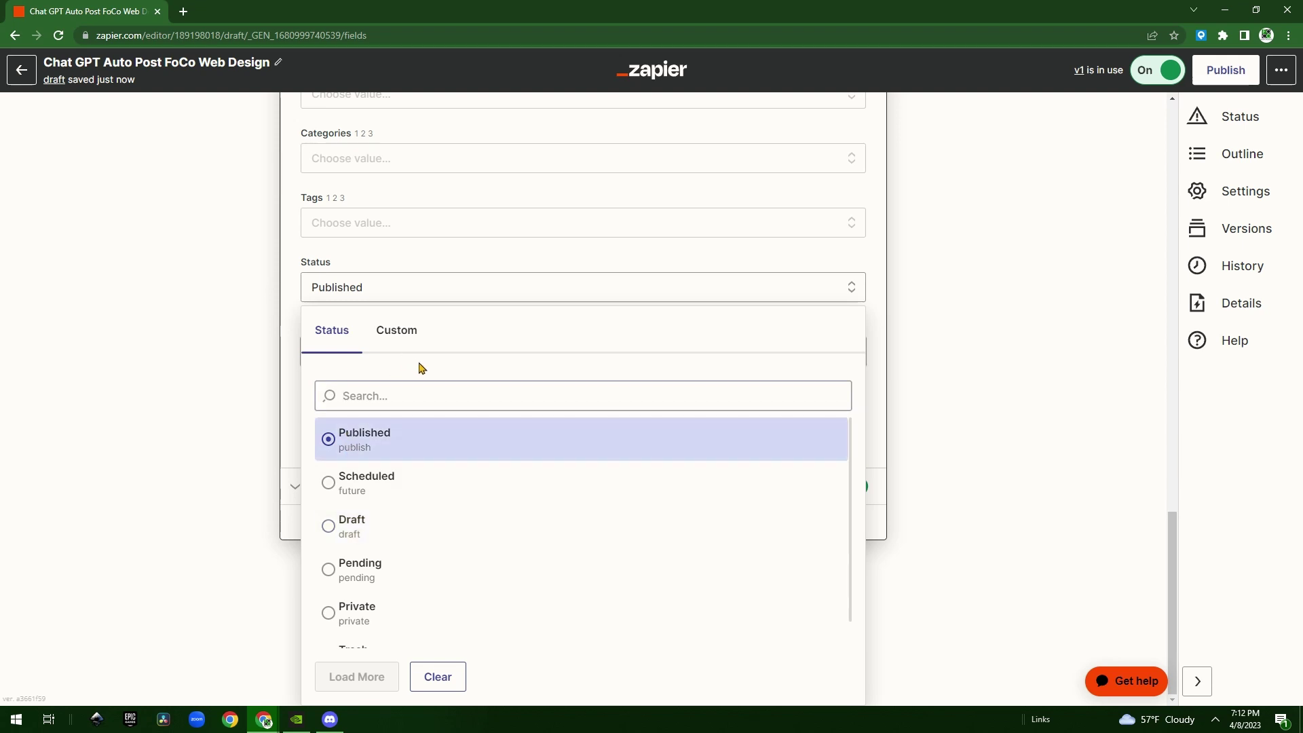
pyautogui.click(286, 370)
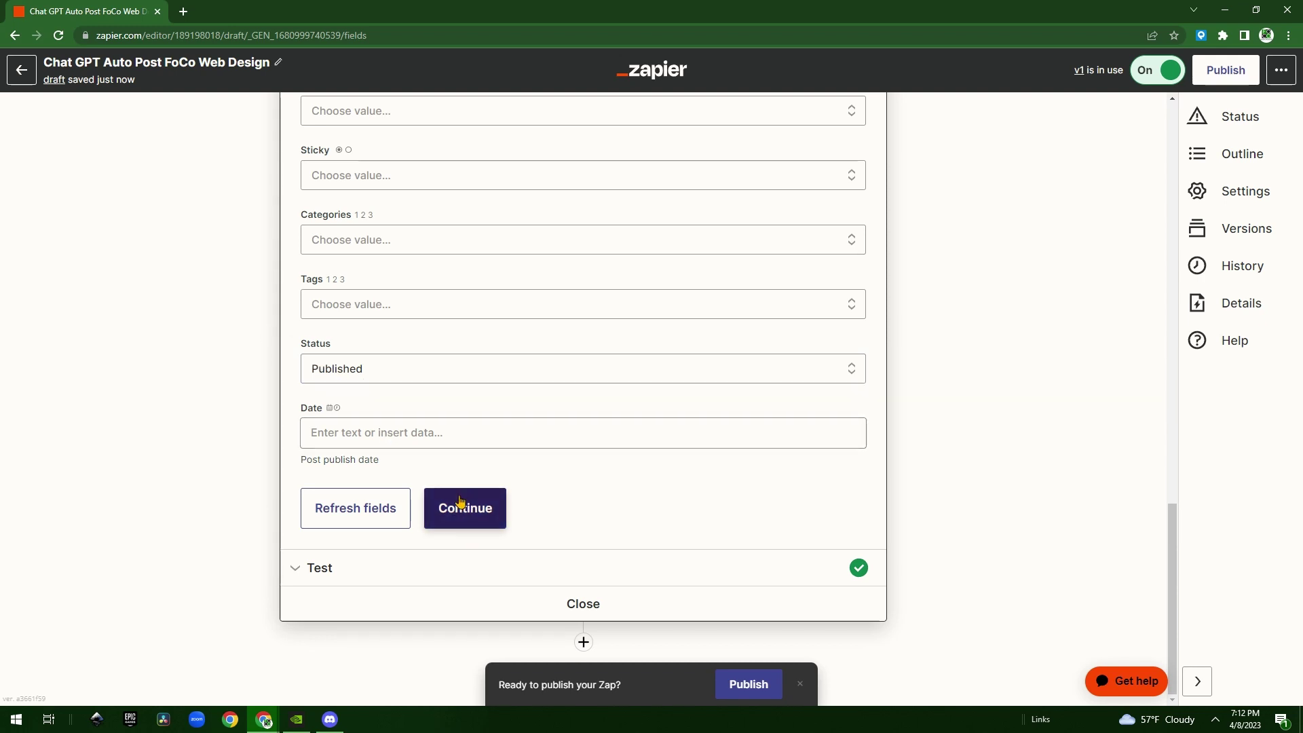
# Continue to the test section, try to publish the updated Zap, and dismiss the plan upgrade offer.
pyautogui.click(475, 520)
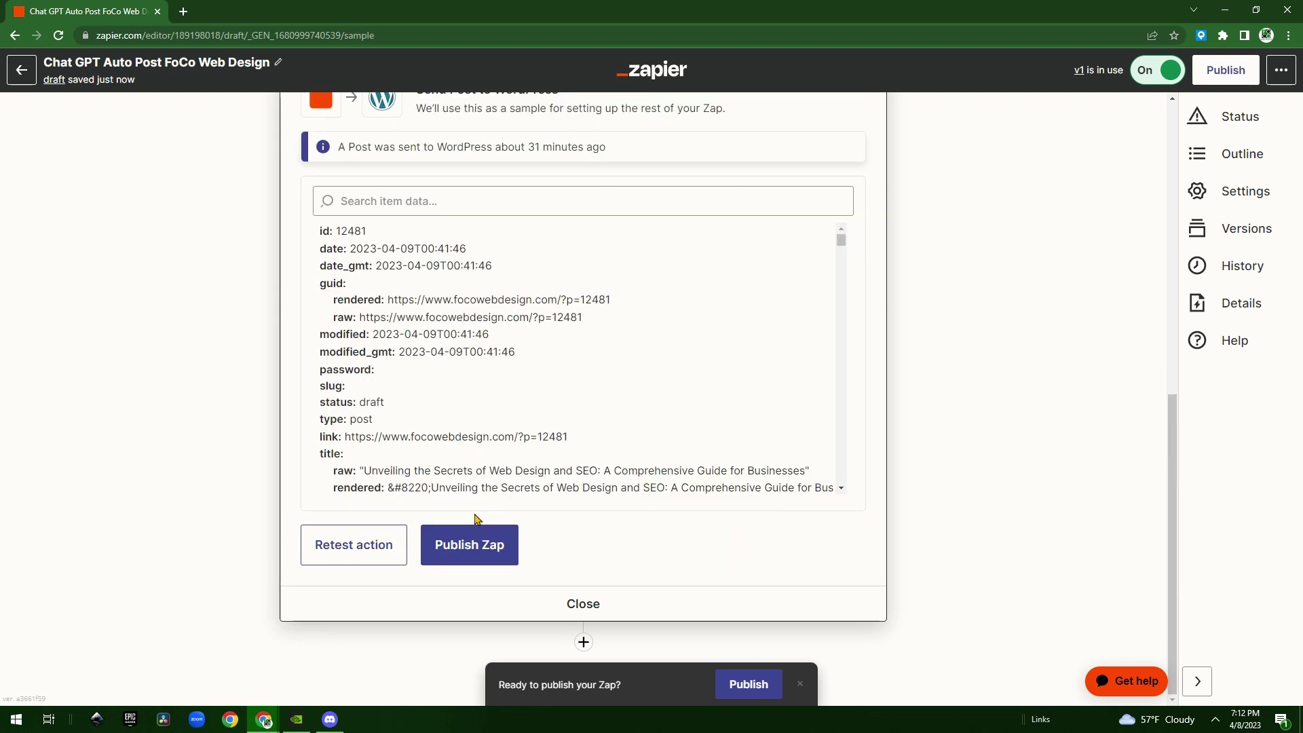
pyautogui.click(501, 557)
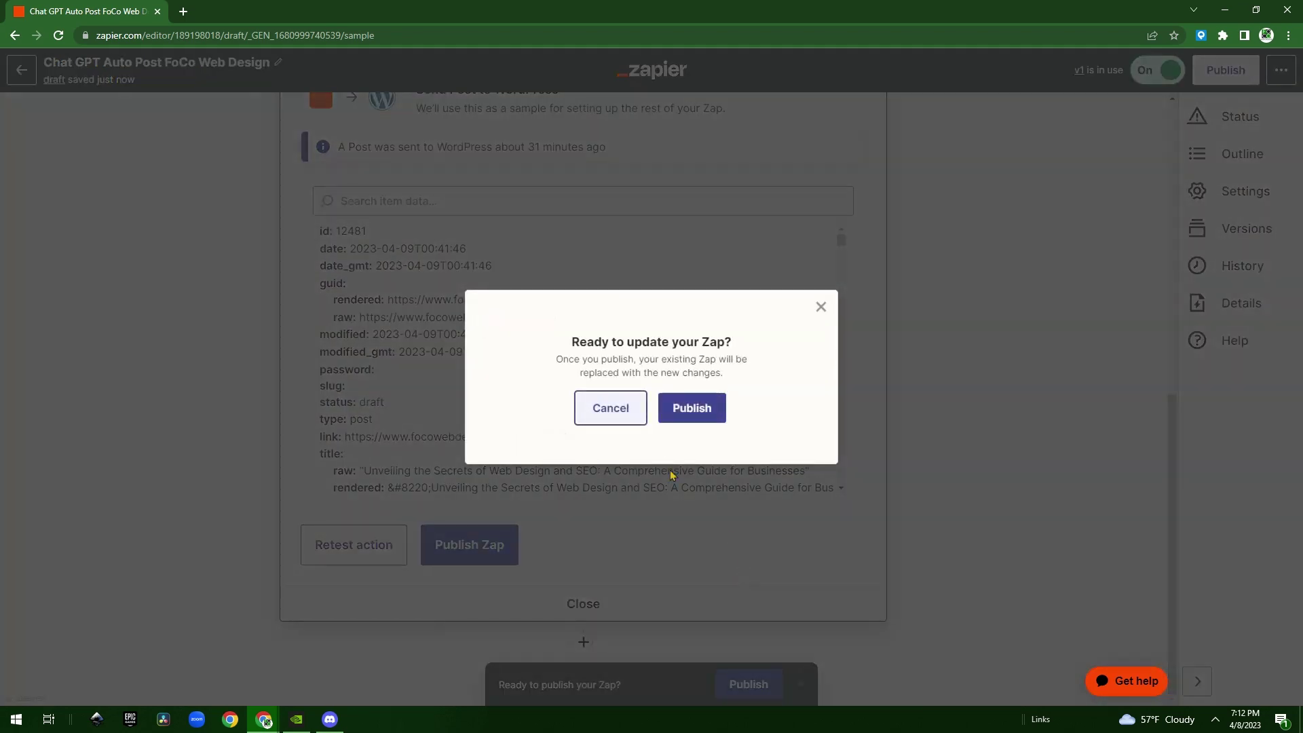
pyautogui.click(694, 412)
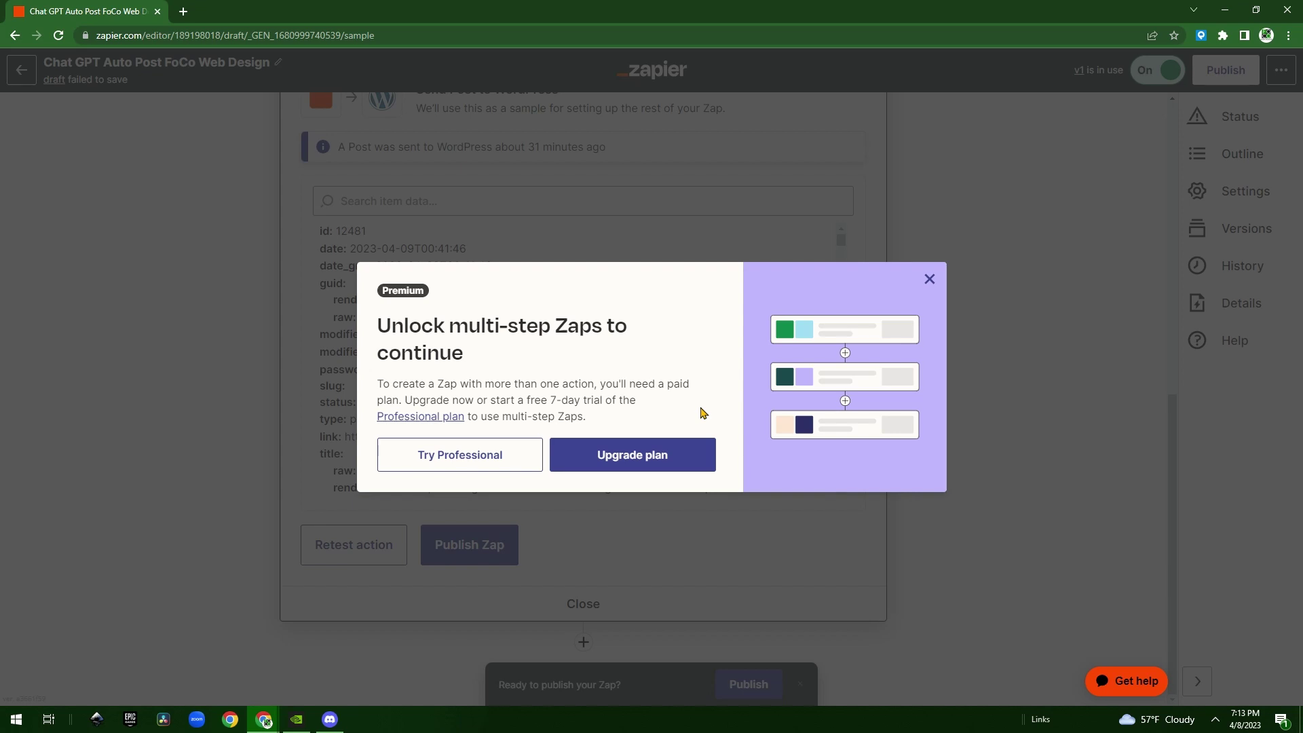
pyautogui.click(928, 280)
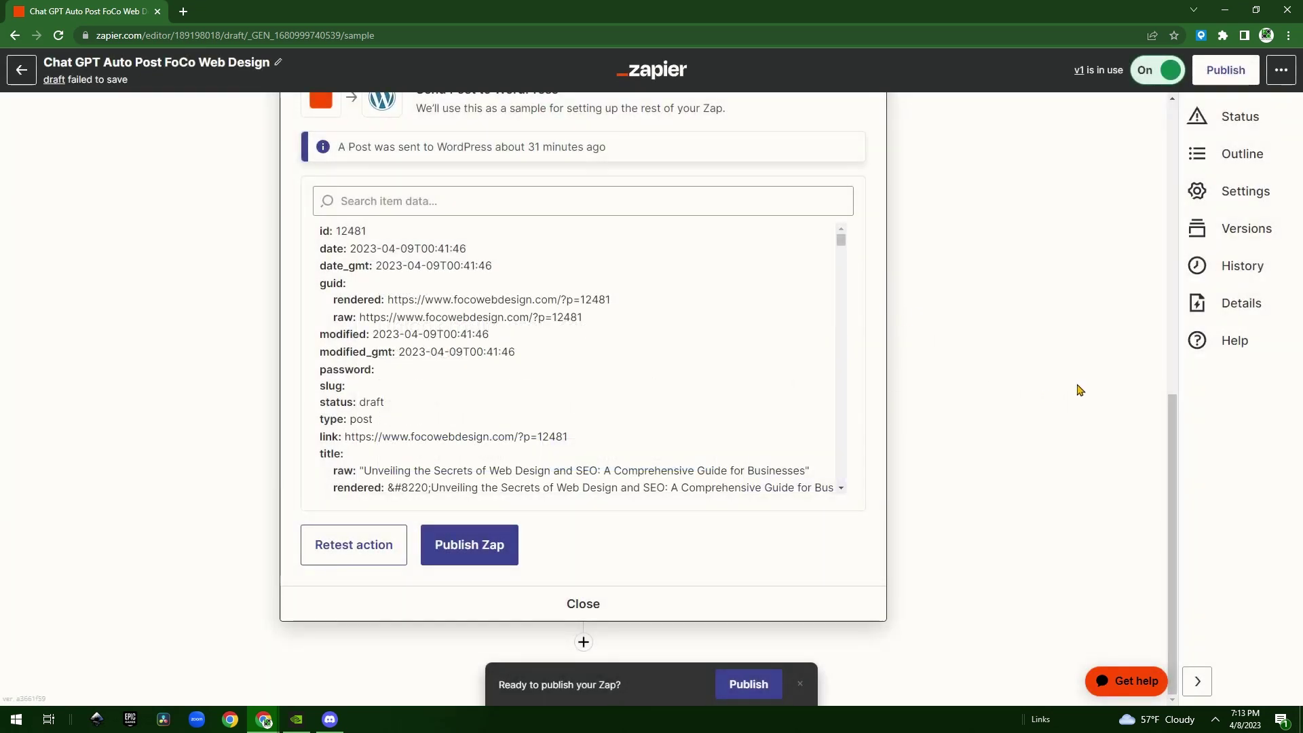